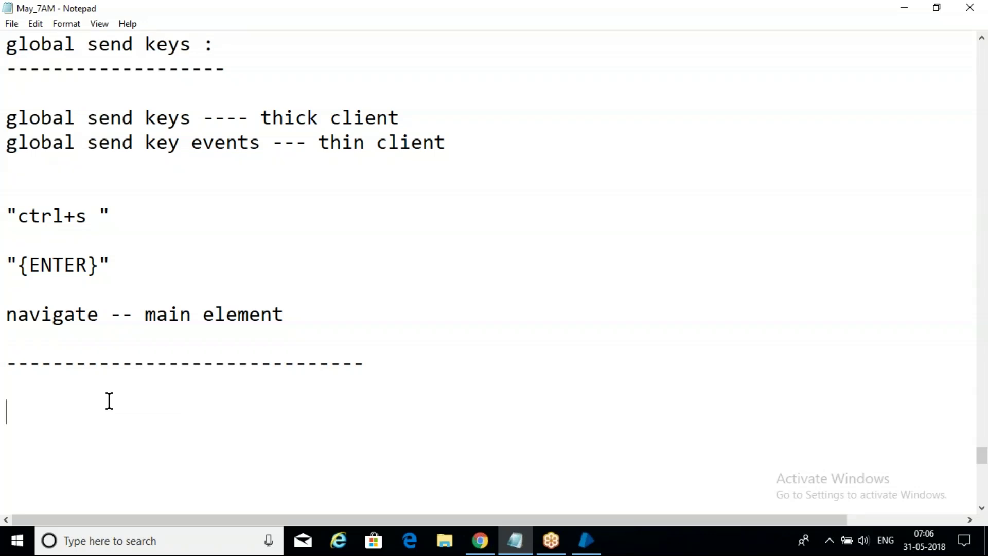
Step: Add the note line "Excel ---- >collection ----> applications" below the dashed separator
text(Excel --)
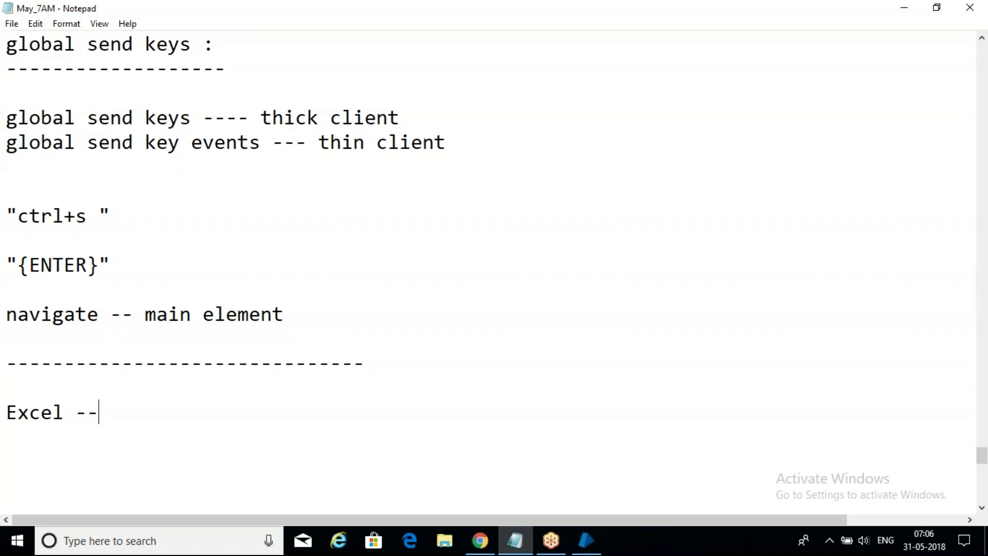
text(-- >collection )
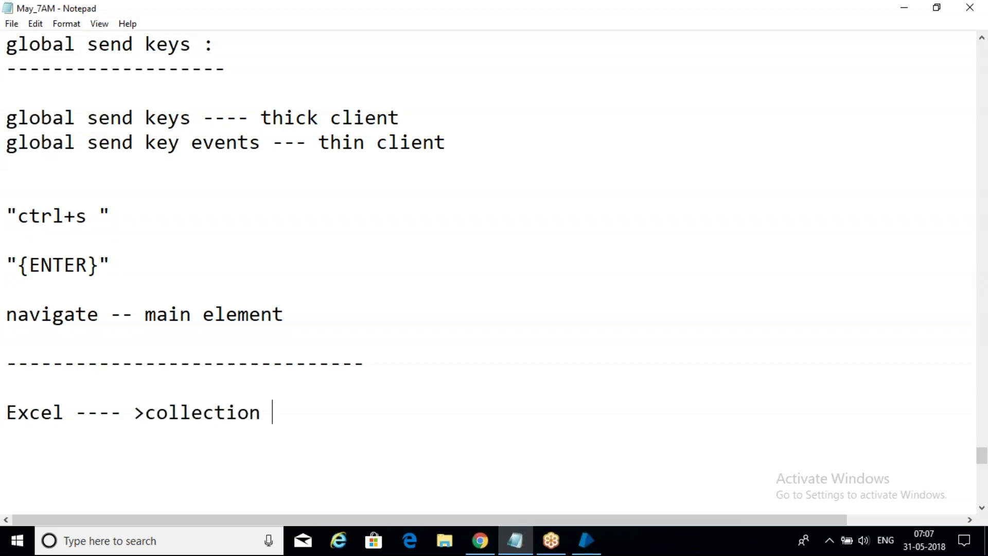
text(----> application s)
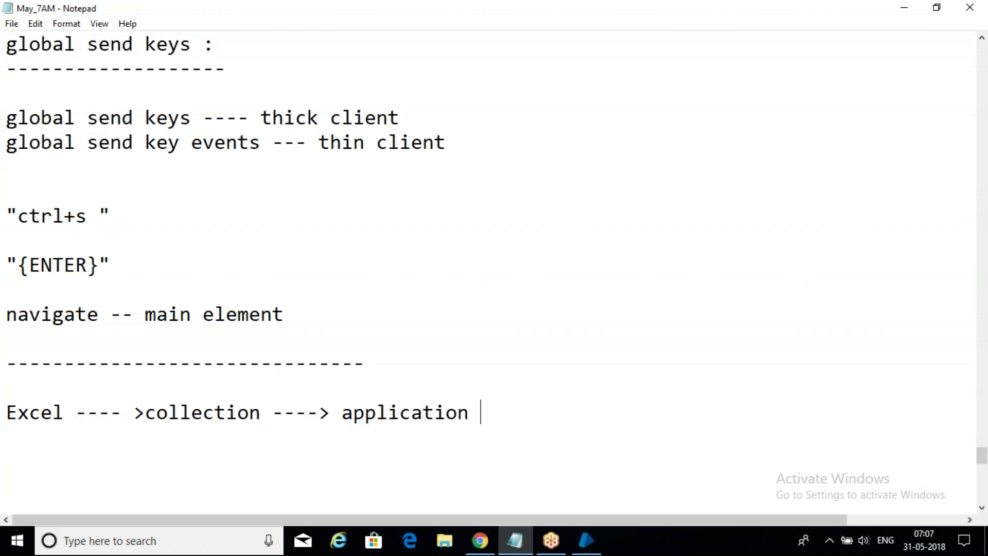
key(BackSpace)
key(BackSpace)
text(s)
key(Return)
Step: Add the note lines "--sequel server" and "-- data sql server (vbo)" below the Excel line, separated by a blank line
text(--sequel server)
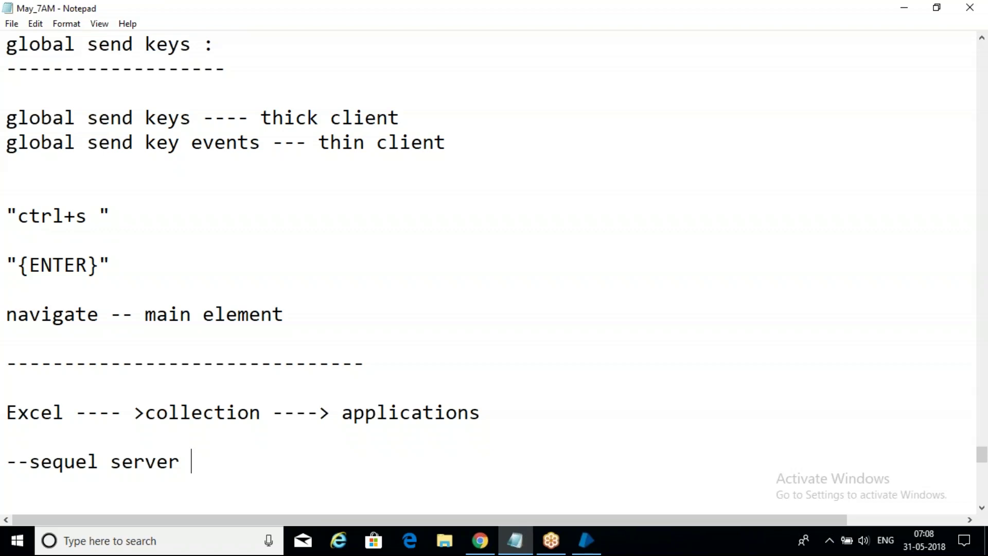
key(Return)
key(Return)
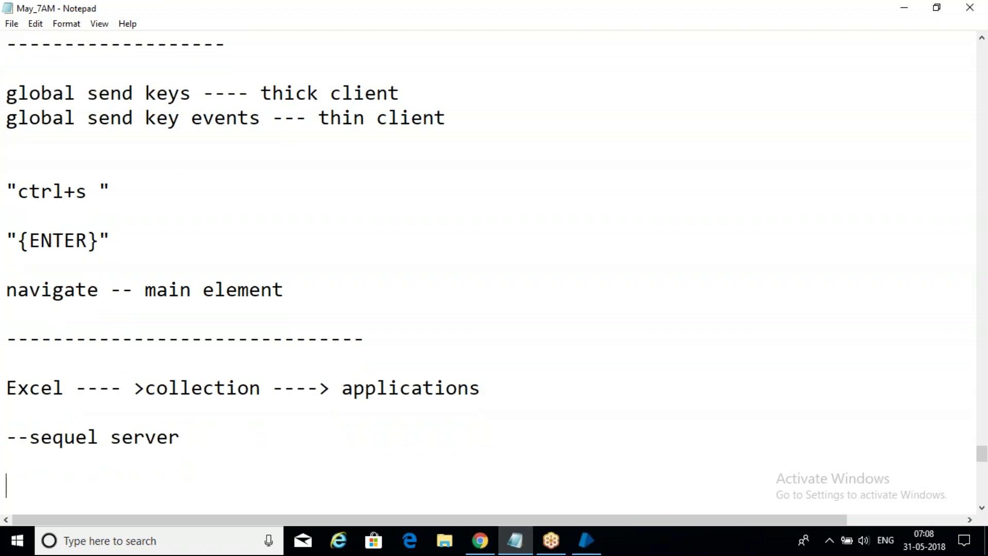
text(-- data s)
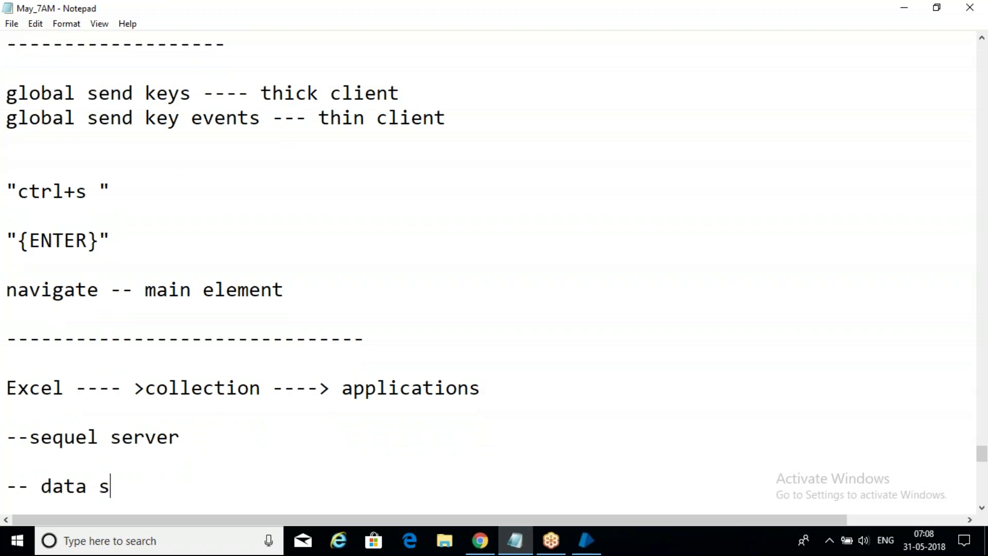
text(ql server )
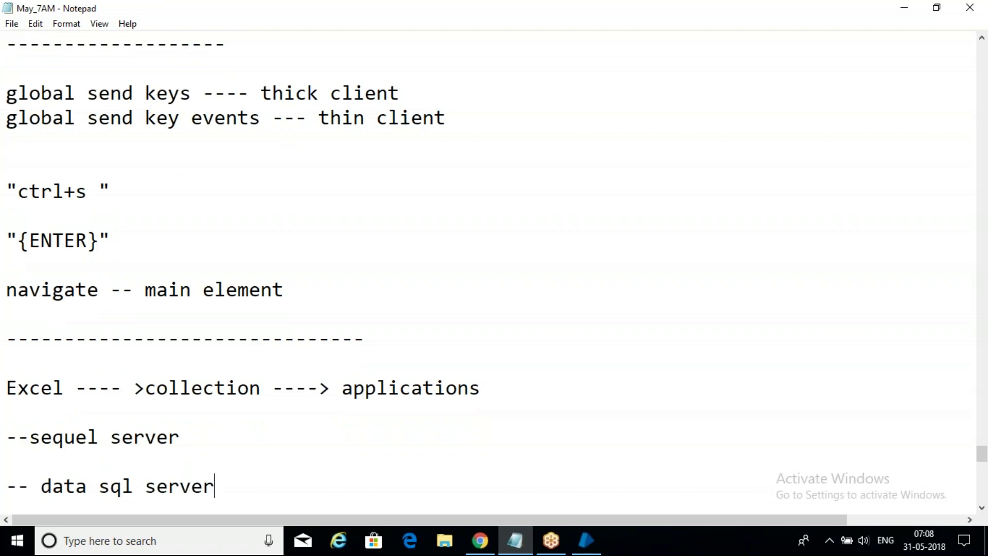
text((vbo))
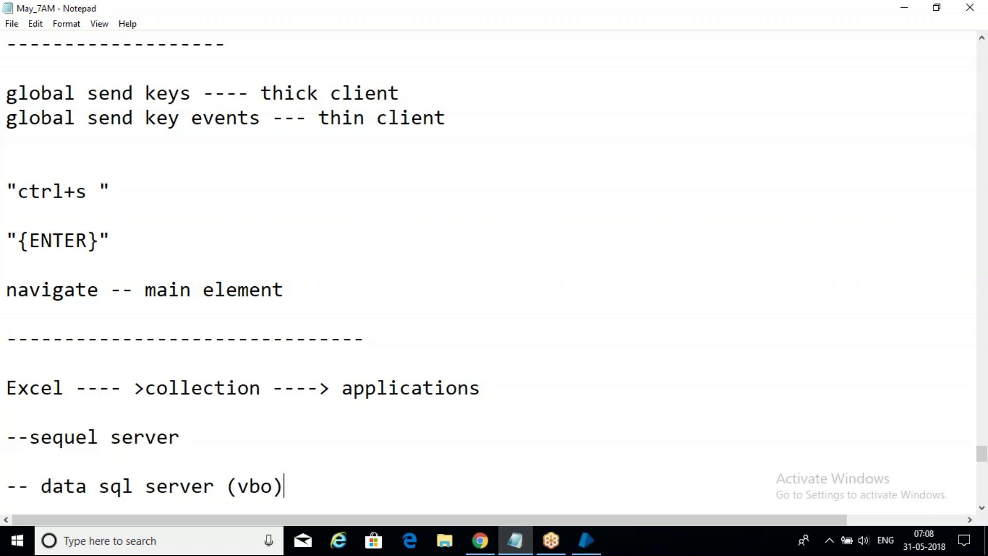
key(Return)
key(Return)
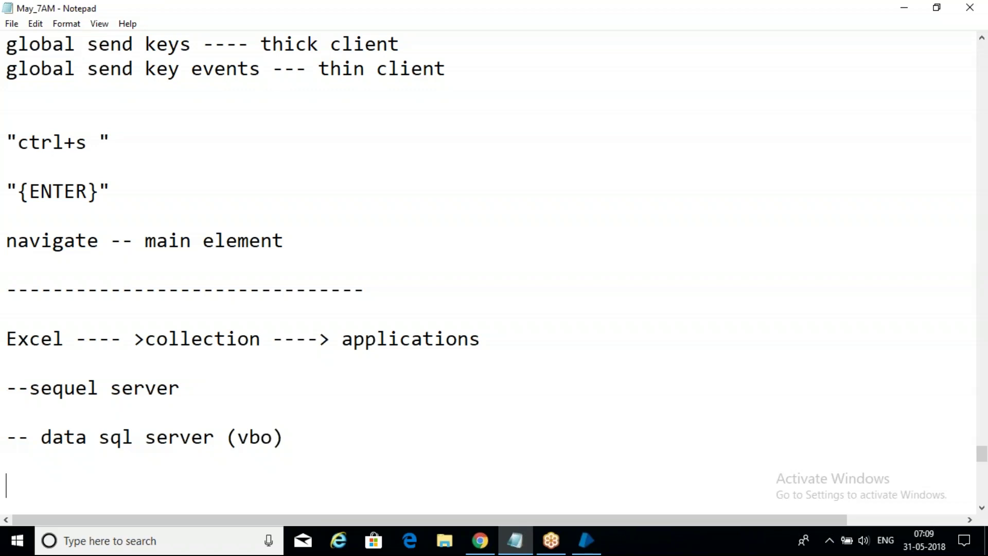
Step: List "read", "ddl" and "dml" on separate spaced lines below the sql server note
text(read)
key(Return)
text(ddl)
key(Return)
text(dml)
key(Return)
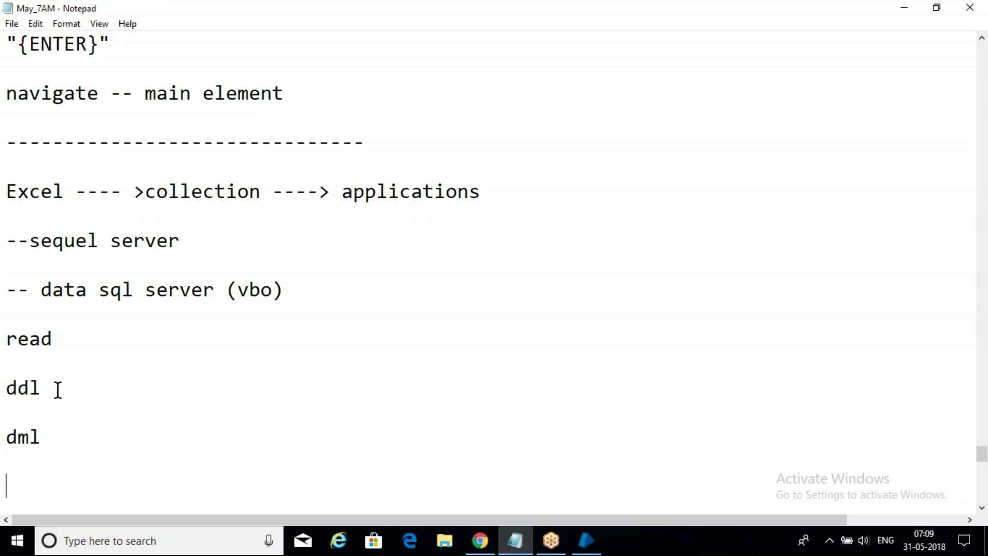
Step: Complete the ddl line with "--- create , alter , drop"
click(58, 389)
text(--- create , a)
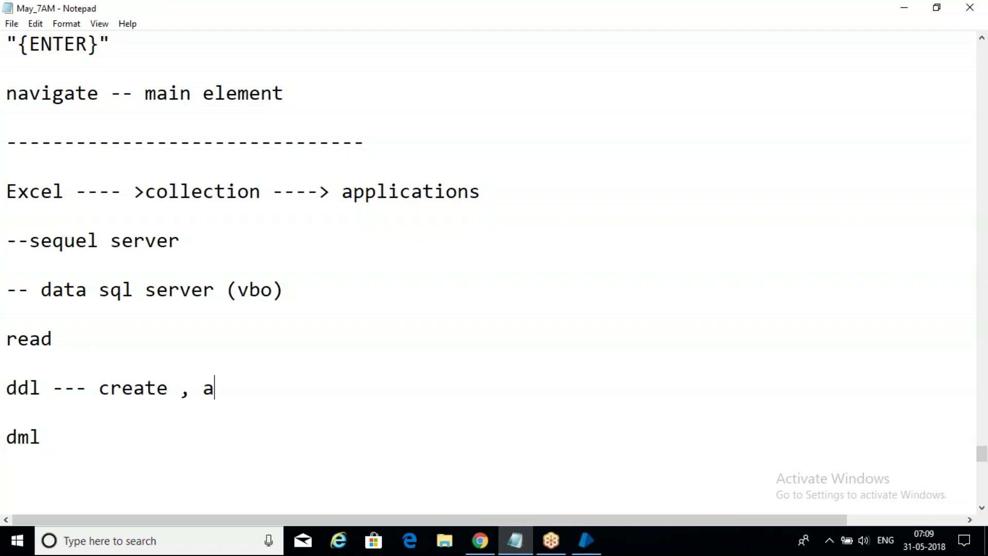
text(lter , f)
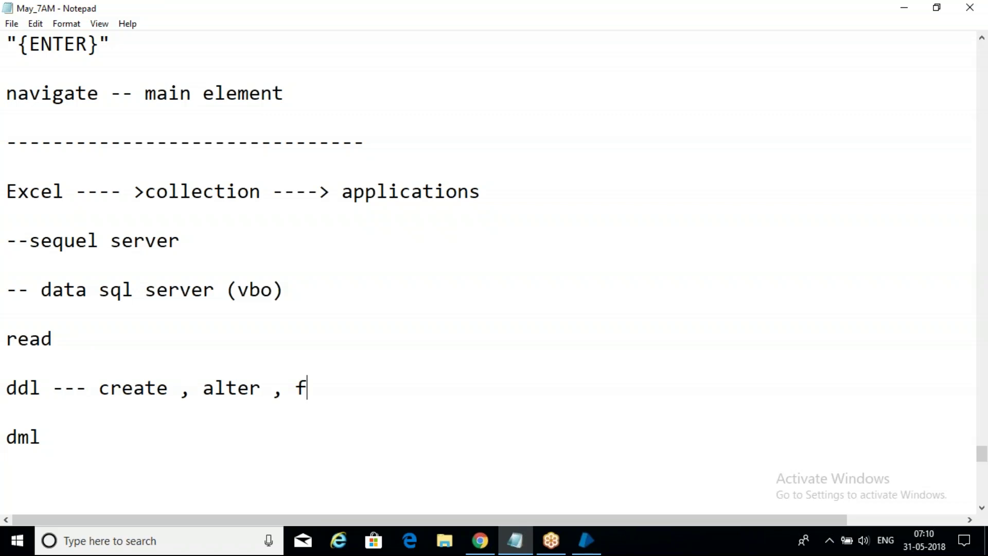
key(BackSpace)
text(drop)
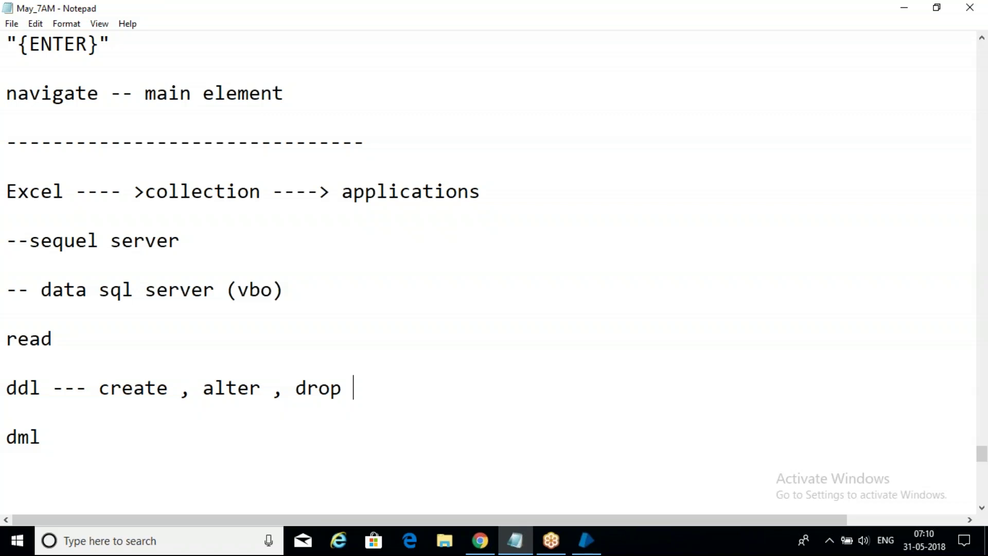
Step: Complete the dml line with "--- insert, update , delete"
click(90, 427)
text(---)
text(insert, update , delete)
Step: Add the lines "drl --- select" and "tcl -- commit , roll back" below the dml line
key(Return)
text(drl --)
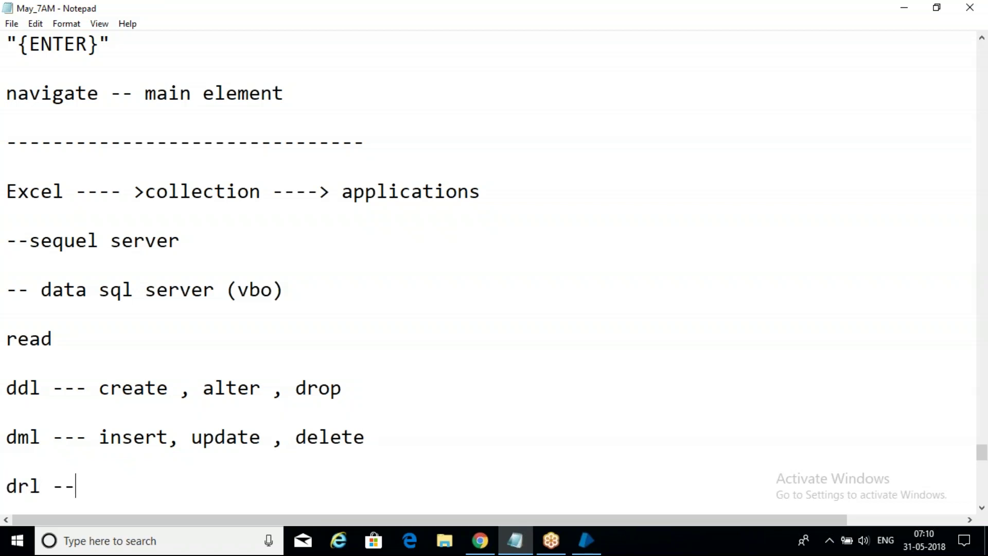
text(- select)
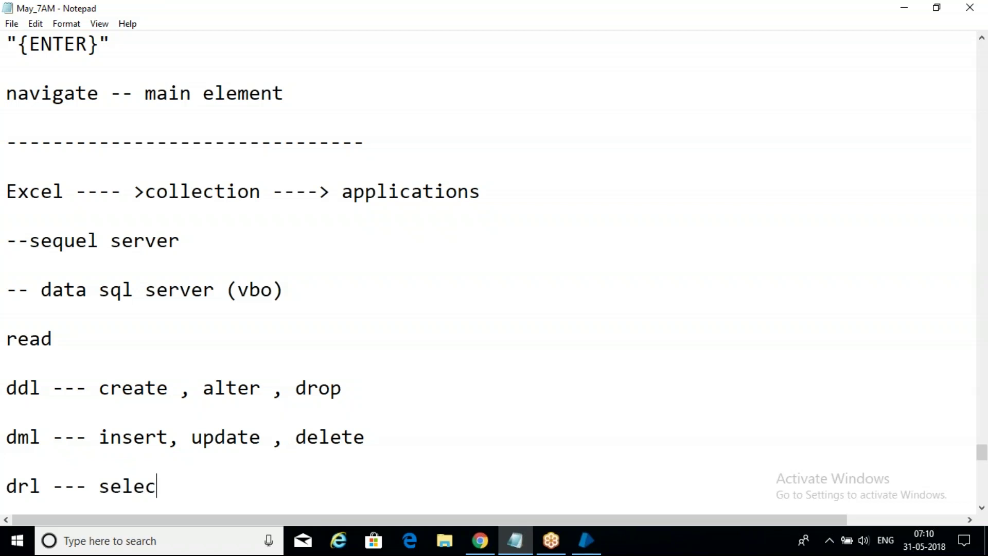
key(Return)
key(Return)
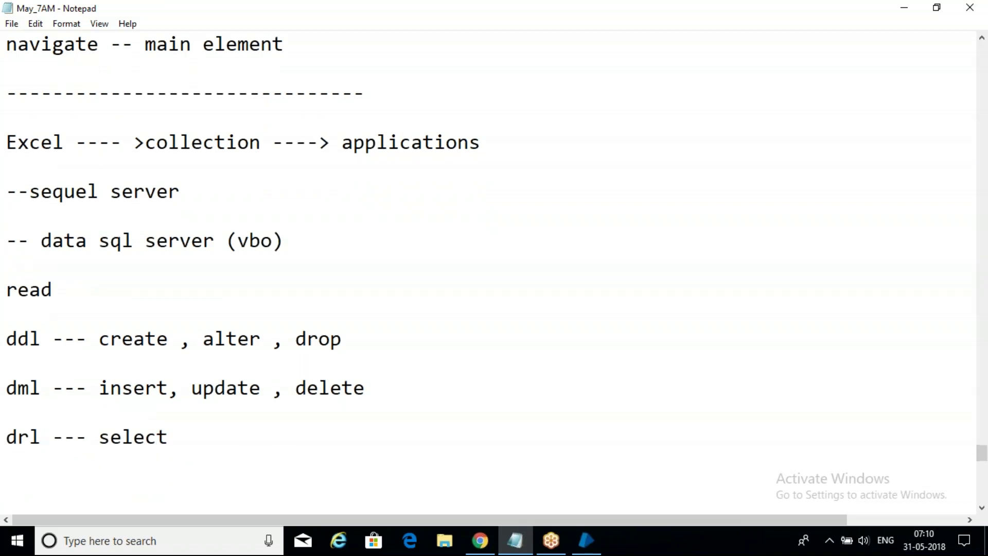
text(tcl -- commit , roll back)
key(Return)
key(Return)
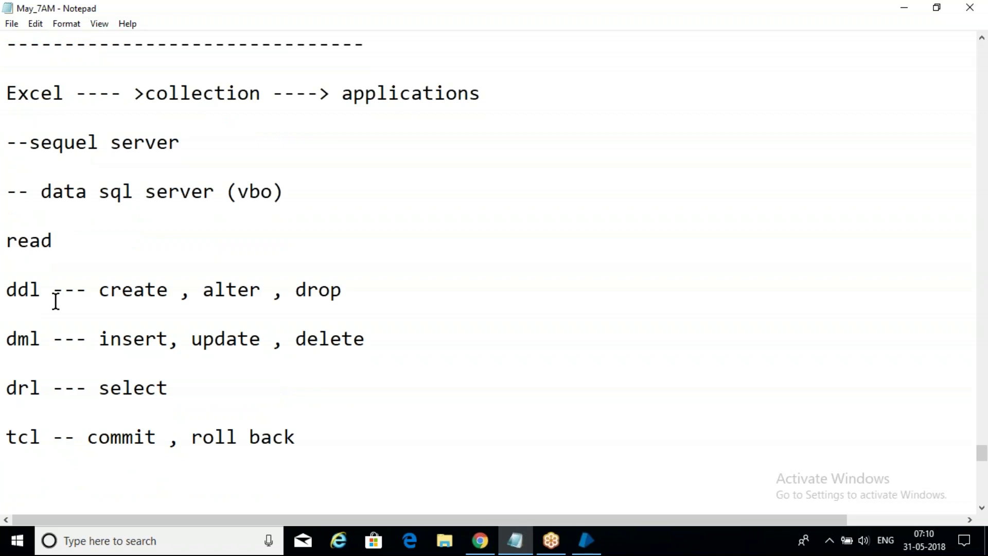
Step: Append "( impacting on structure of tables )" to the end of the ddl line
click(38, 290)
click(65, 495)
click(391, 283)
text(( impacting o)
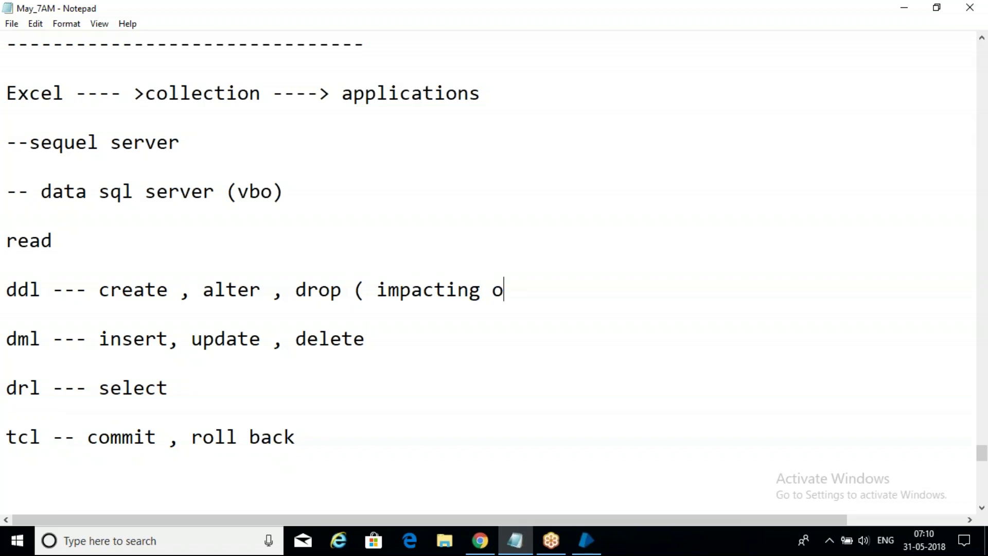
text(n struct)
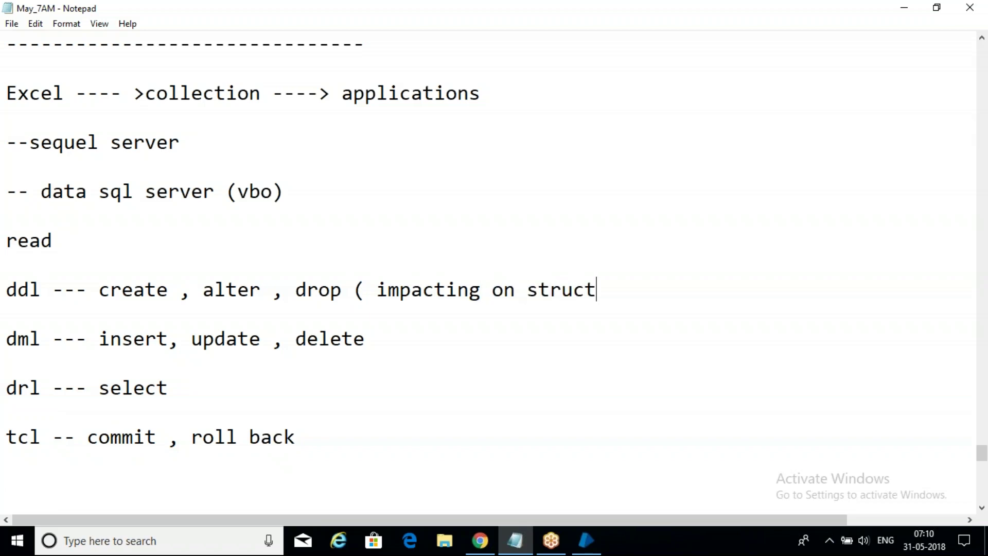
text(ure of tab)
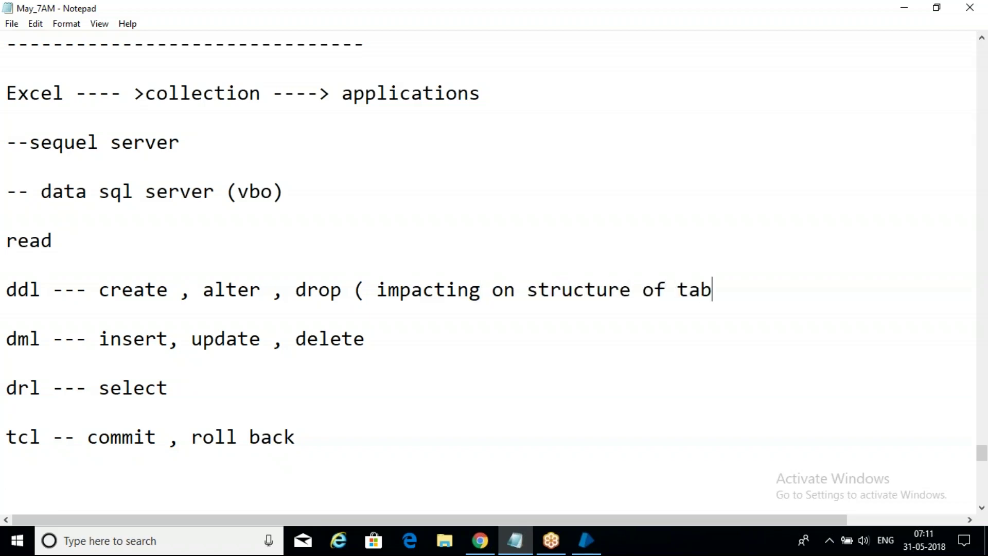
text(les ))
Step: Append "( inside data )" to the dml line and "-- retrive" to the drl line
click(409, 346)
text(( d)
key(BackSpace)
text(inside data ))
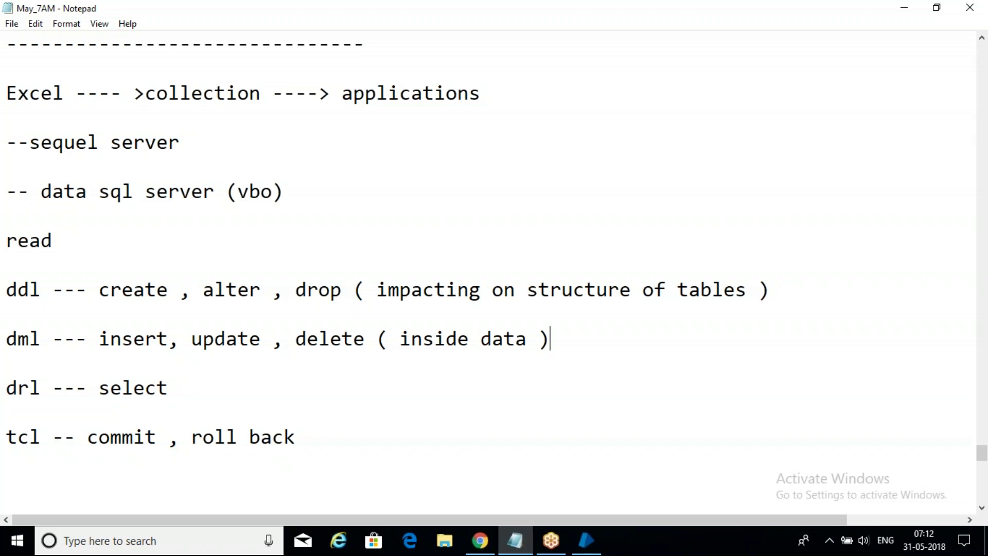
click(207, 382)
text(-- retrive)
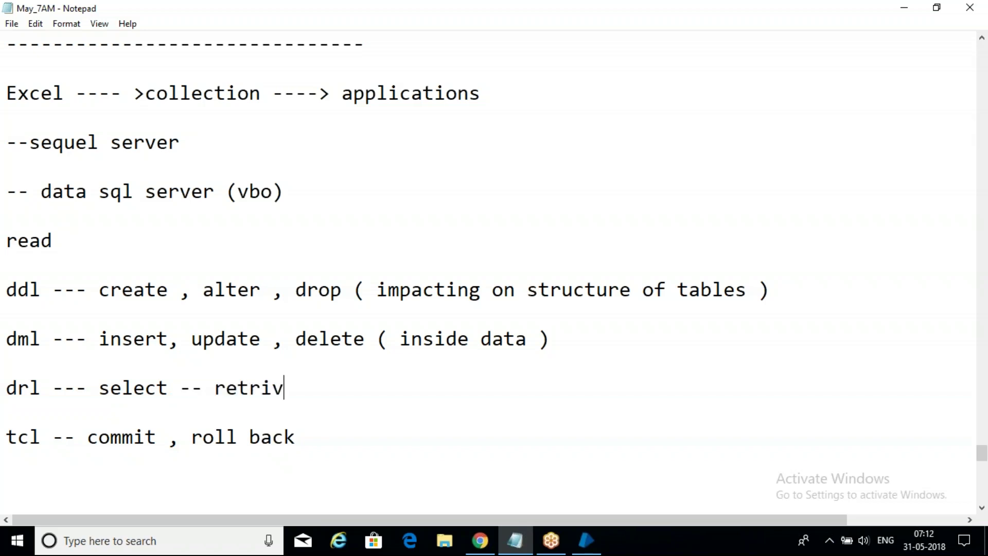
Step: Append "--- rollback will work befoe commit" to the end of the tcl line
click(378, 442)
text(---)
text(comm)
key(BackSpace)
key(BackSpace)
key(BackSpace)
key(BackSpace)
text(rollbak)
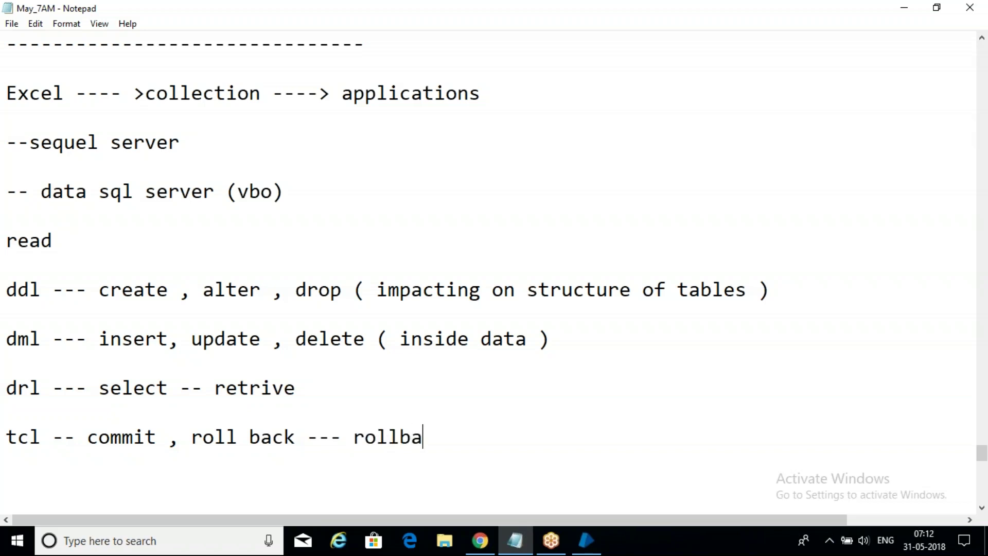
key(BackSpace)
key(BackSpace)
text(ck wil)
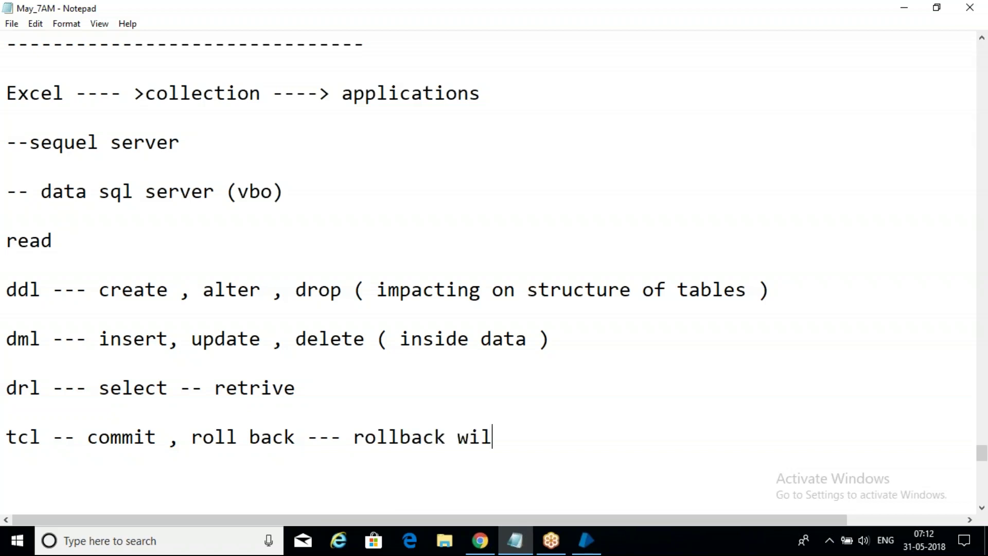
text(l work be)
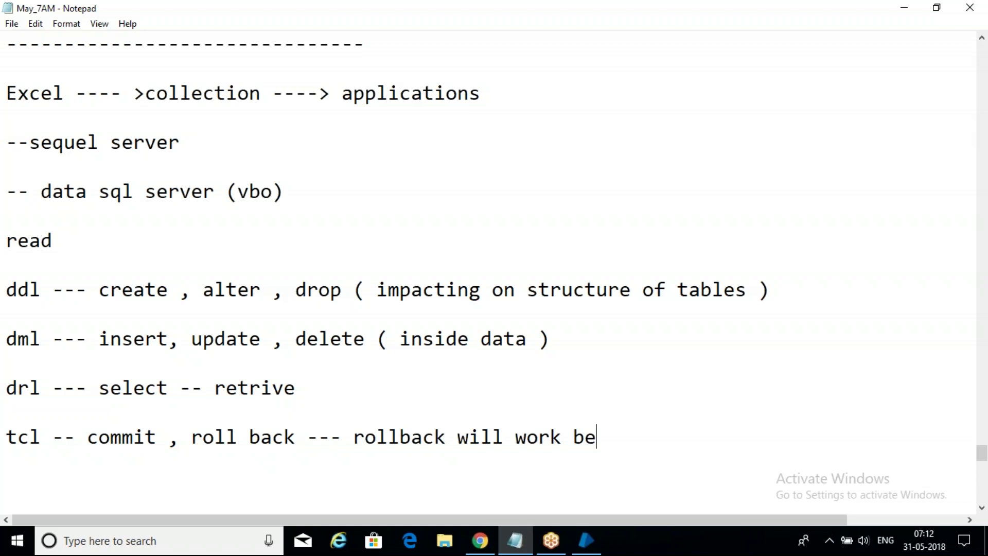
text(foe commi)
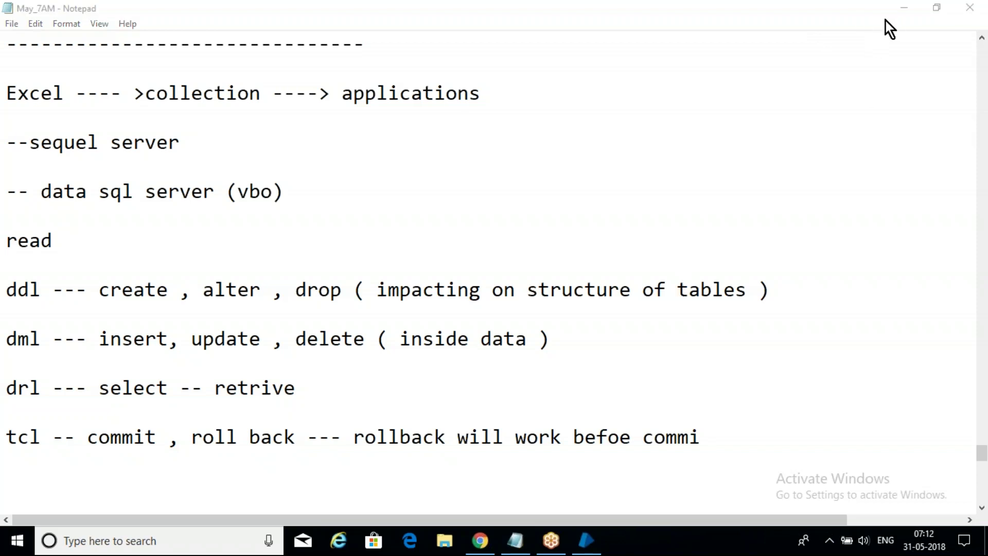
click(850, 83)
click(718, 443)
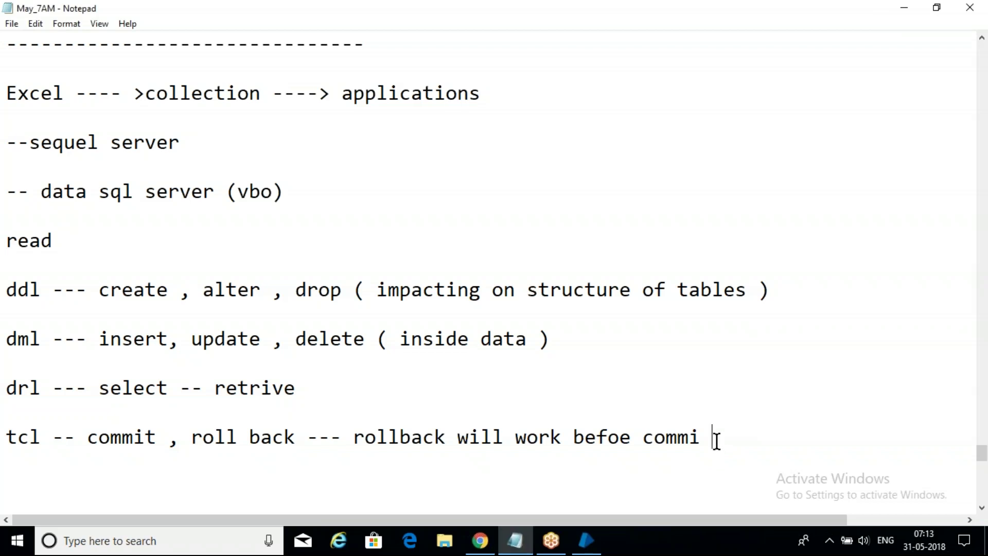
key(BackSpace)
text(t)
key(Return)
click(874, 22)
click(586, 436)
click(928, 435)
scroll(981, 458, down, 1)
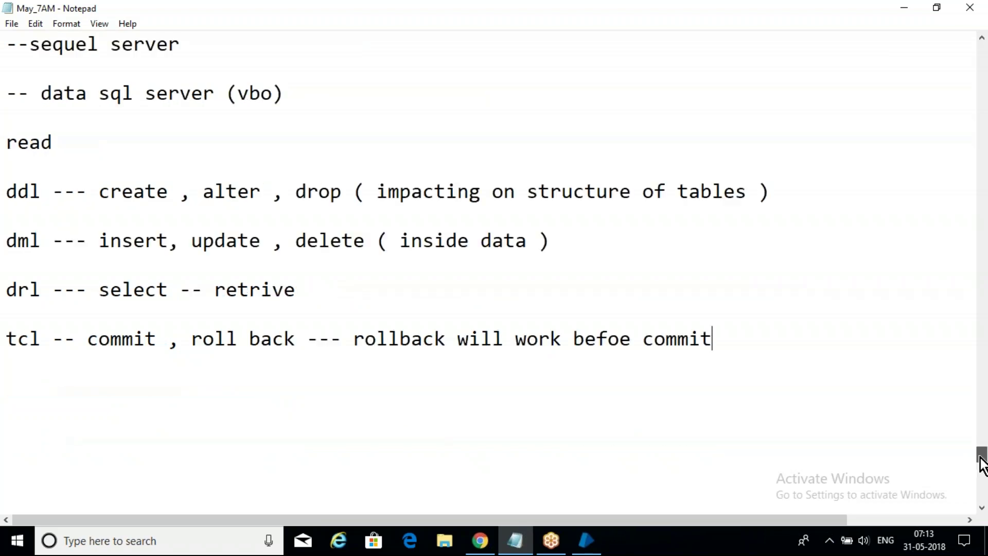
Step: Search Windows for "sql" and launch SQL Server 2014 Management Studio
click(134, 538)
text(sql)
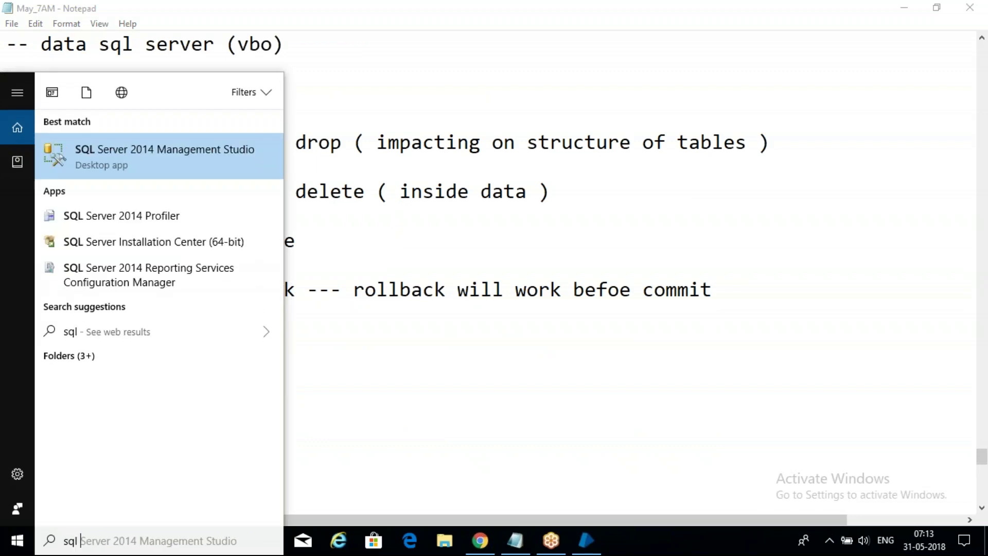
click(116, 158)
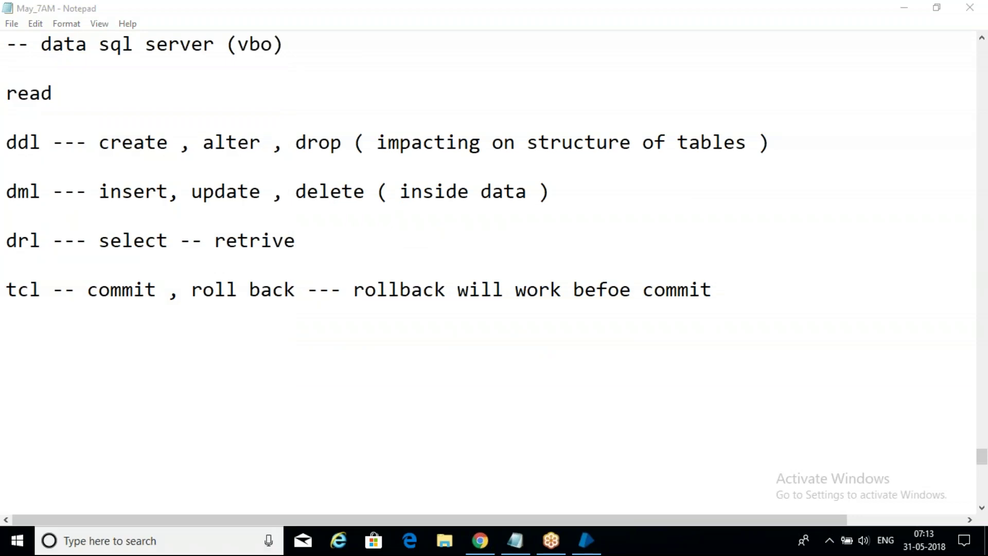
Step: Add the query syntax "select * from table name ;" to the Notepad notes below the tcl line
click(169, 376)
click(76, 328)
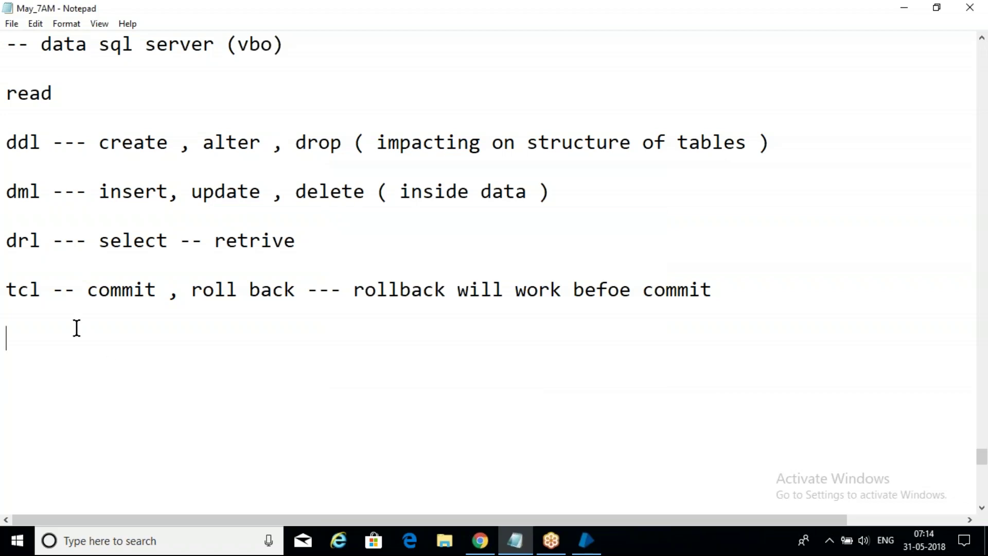
text(select * from table name :)
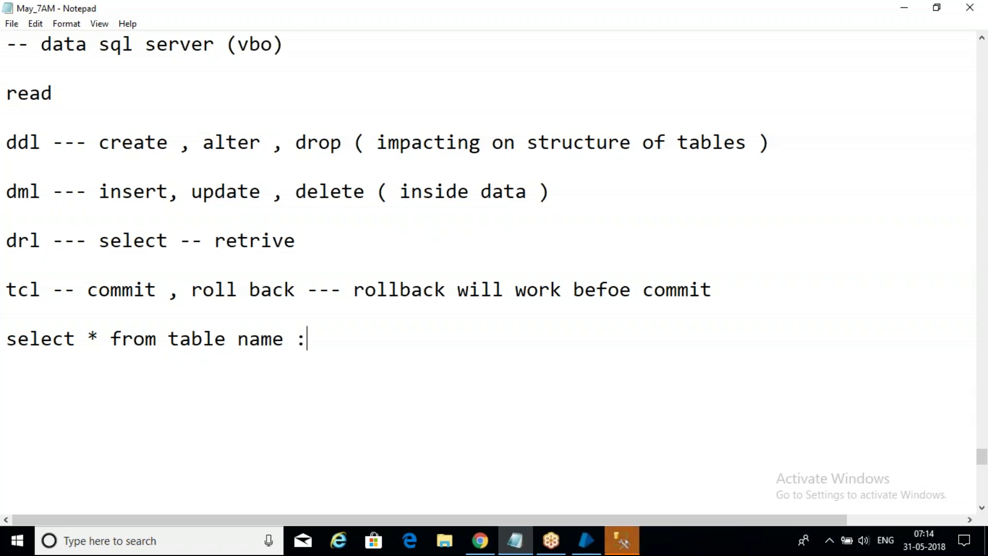
key(Return)
key(BackSpace)
text(;\)
key(BackSpace)
key(Return)
Step: Add the query syntax "select * from database name.dbo.table name ;" below the first select line, leaving blank space between them
click(113, 352)
key(Return)
key(Return)
text(sele)
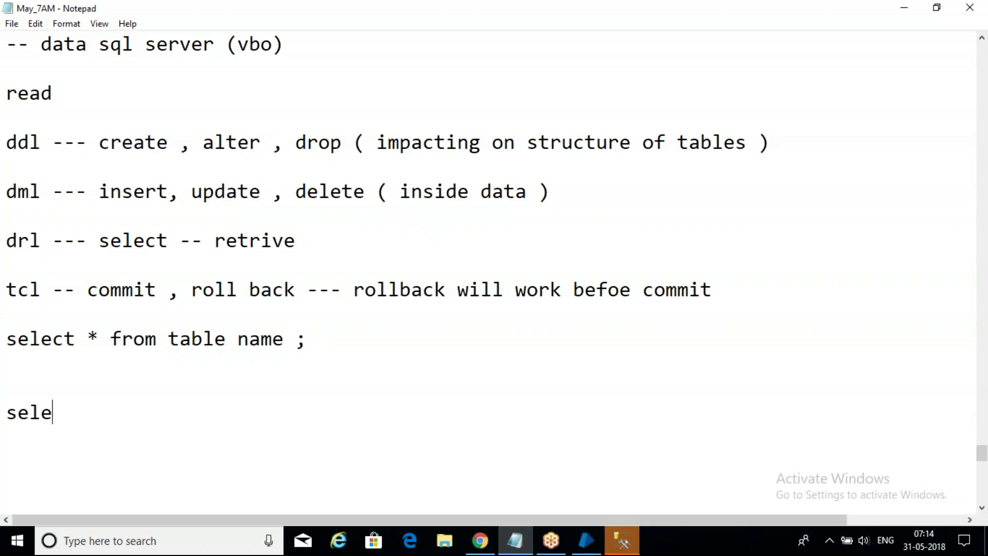
text(ct * from )
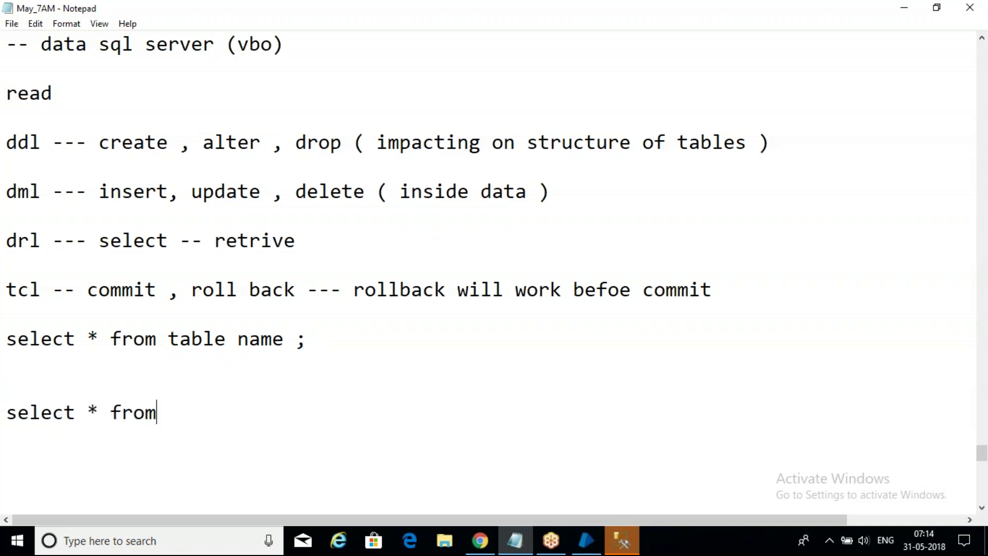
text(sc)
key(BackSpace)
key(BackSpace)
text(database)
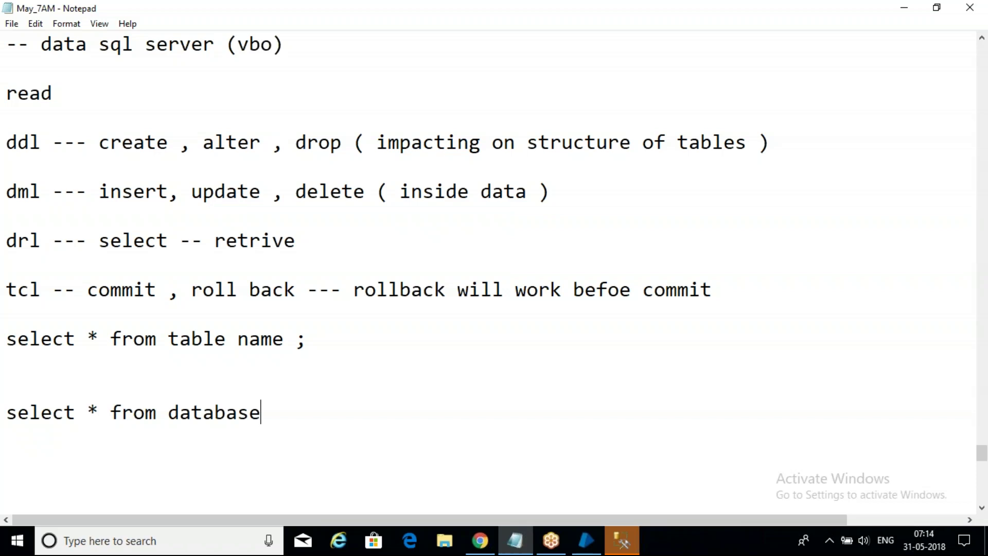
text( name.)
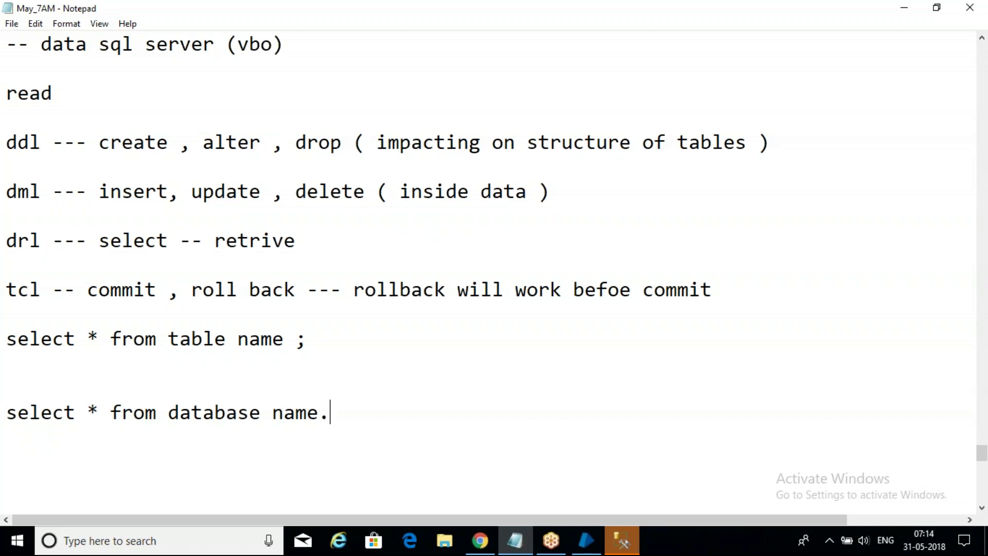
text(dbo.tab;e)
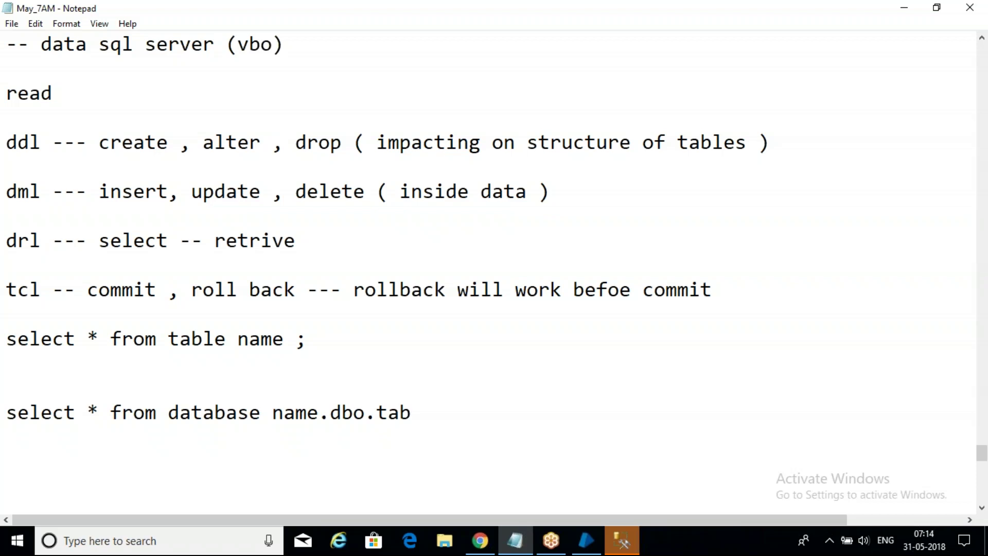
key(BackSpace)
key(BackSpace)
key(BackSpace)
key(BackSpace)
text(le name ;)
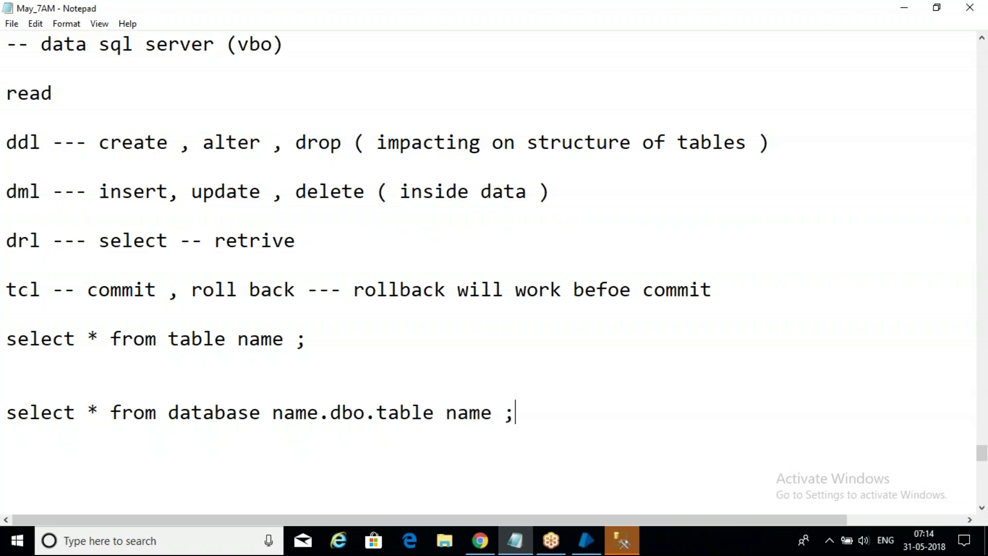
Step: Replace the spaces with underscores in the second select line so it reads database_name.dbo.table_name
click(274, 412)
key(BackSpace)
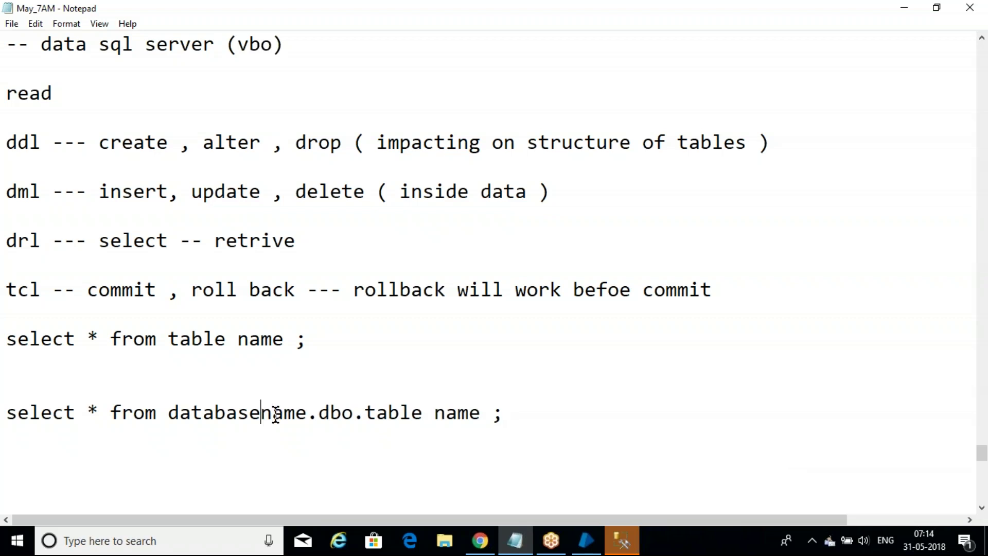
text(_)
click(543, 410)
key(Return)
drag(445, 412, 515, 412)
click(446, 413)
key(BackSpace)
text(_)
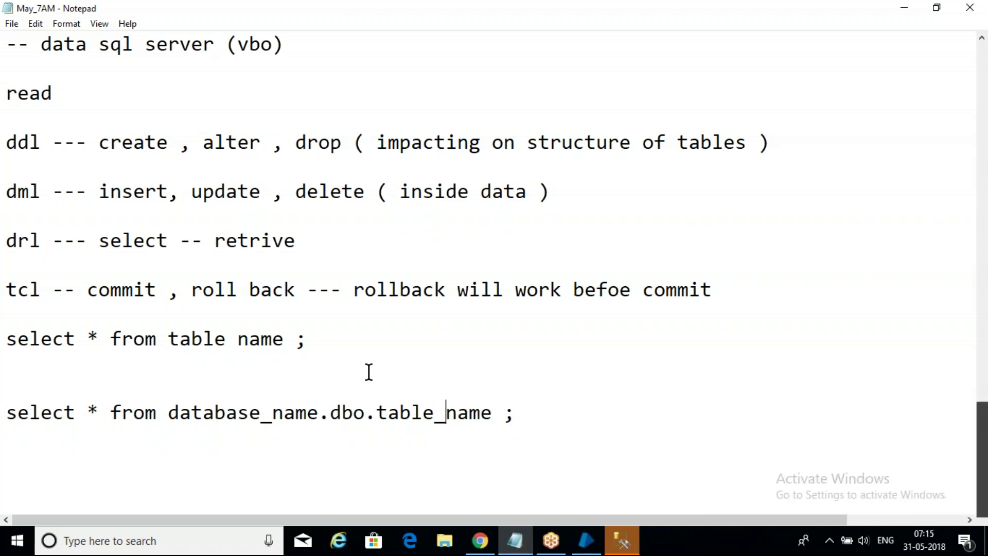
Step: Compare the simple select syntax with the database_name.dbo.table_name version, highlighting the database name and dbo parts
drag(8, 340, 305, 340)
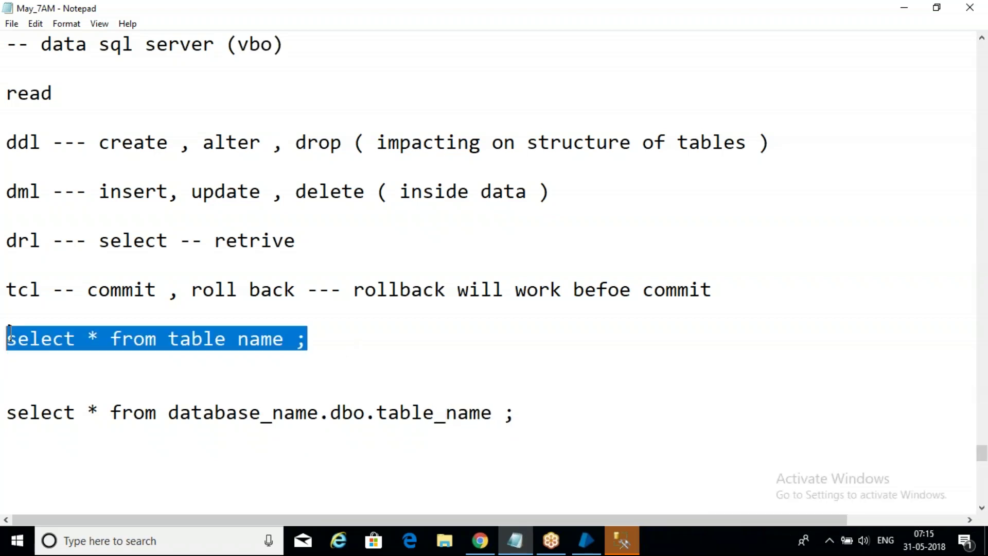
click(204, 364)
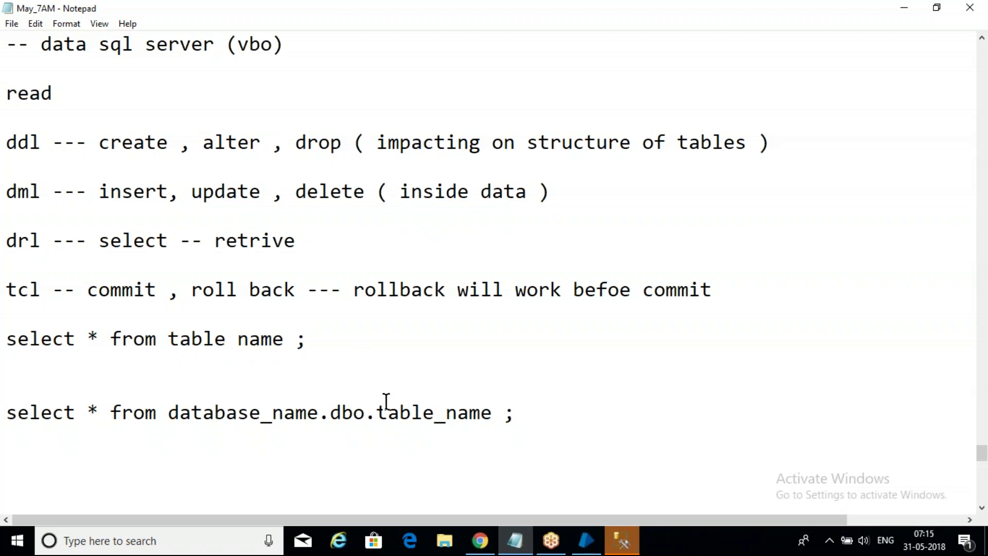
key(Up)
key(Right)
key(Right)
key(Right)
key(Right)
key(Right)
key(Right)
key(Right)
drag(338, 347, 6, 339)
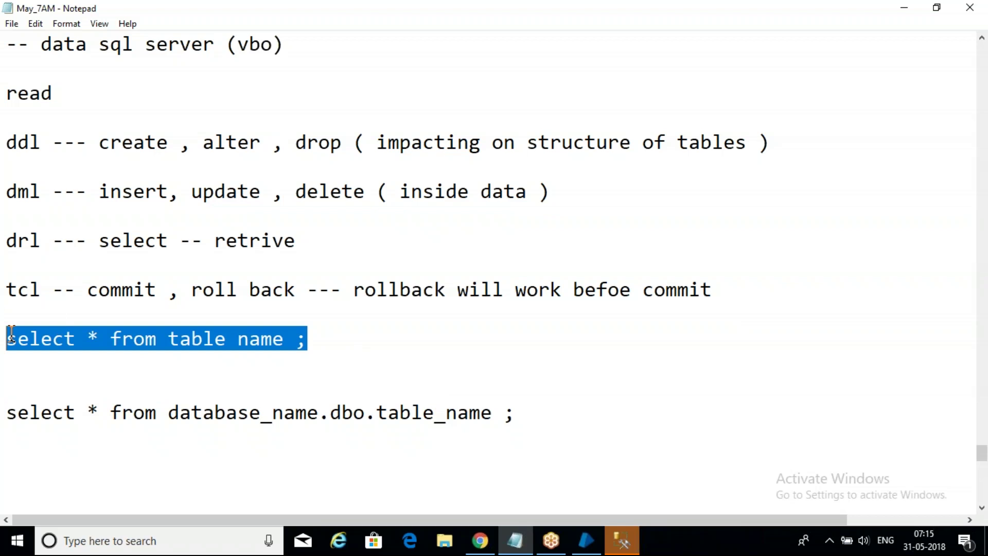
click(184, 387)
drag(180, 412, 295, 414)
click(346, 441)
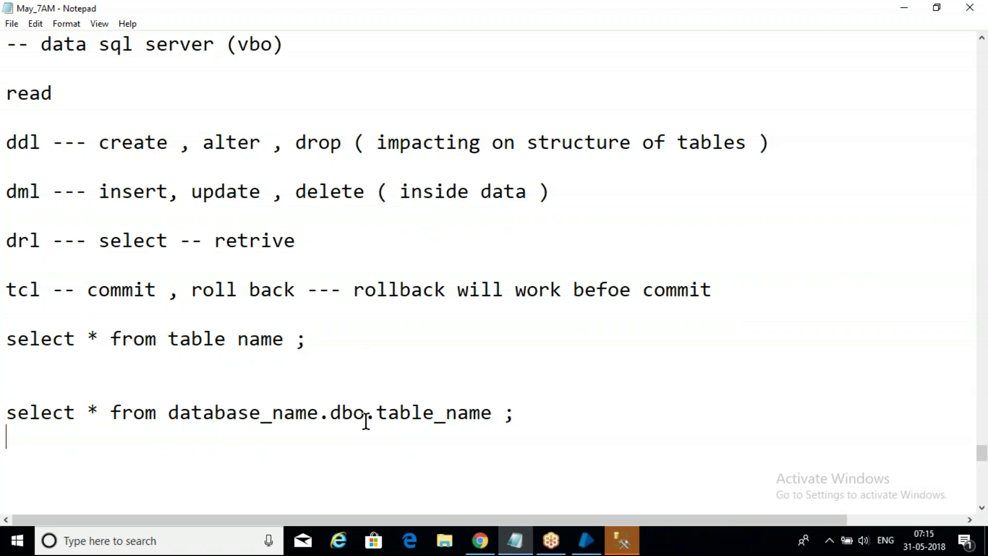
double_click(339, 411)
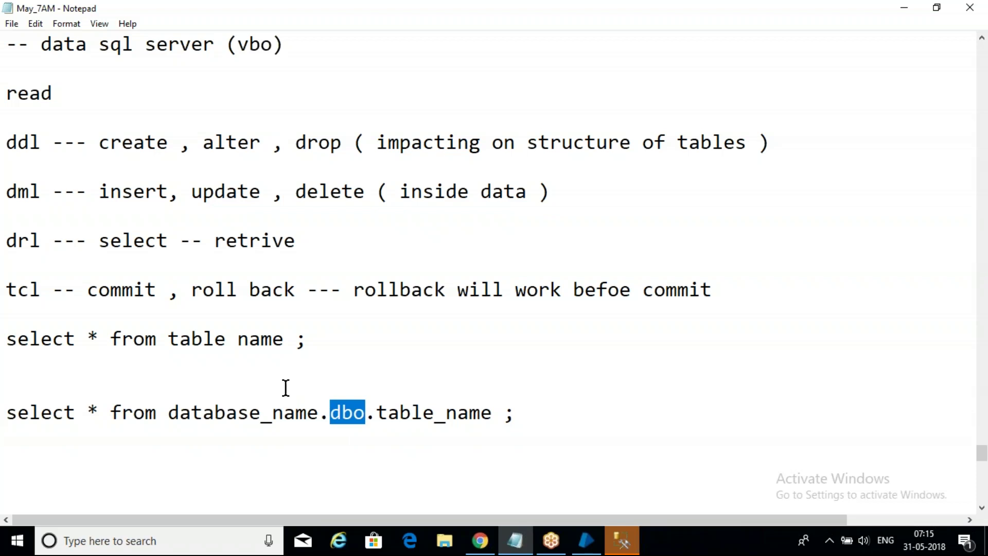
Step: Remove the extra blank line between the two select statements and put the cursor below the second one
click(223, 369)
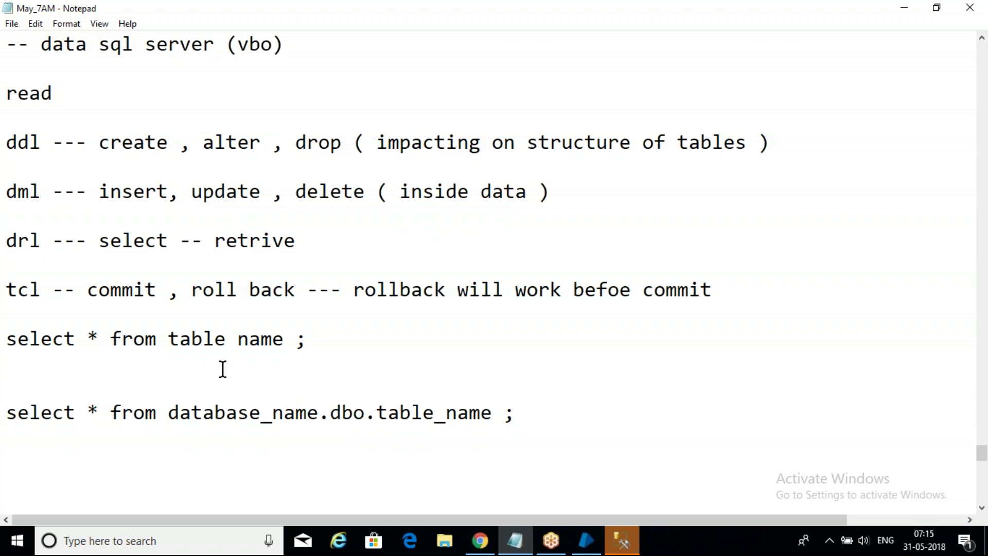
key(Delete)
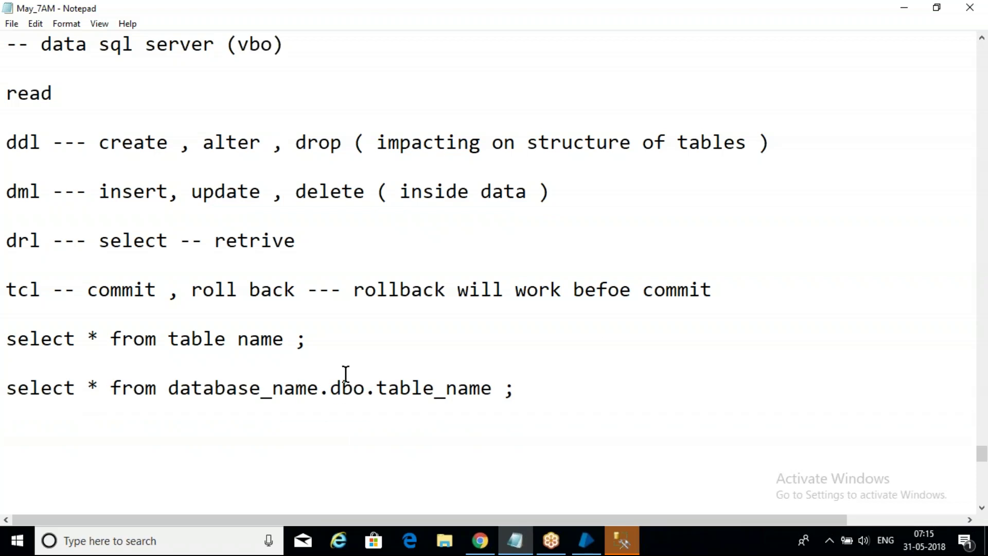
drag(367, 387, 339, 388)
click(315, 431)
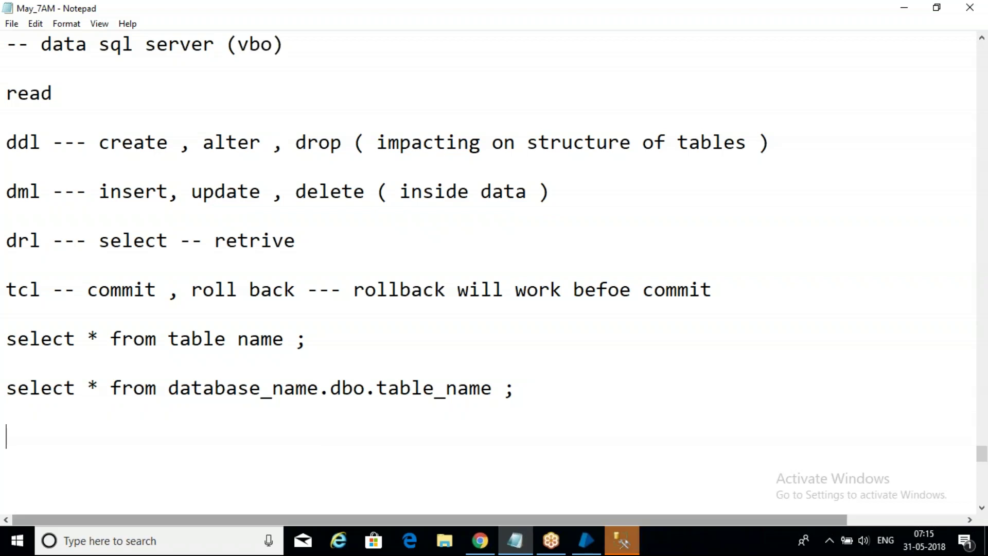
Step: Switch to SQL Server Management Studio, connect to the SQLEXPRESS database engine with Windows Authentication and open a new query
mouse_move(625, 537)
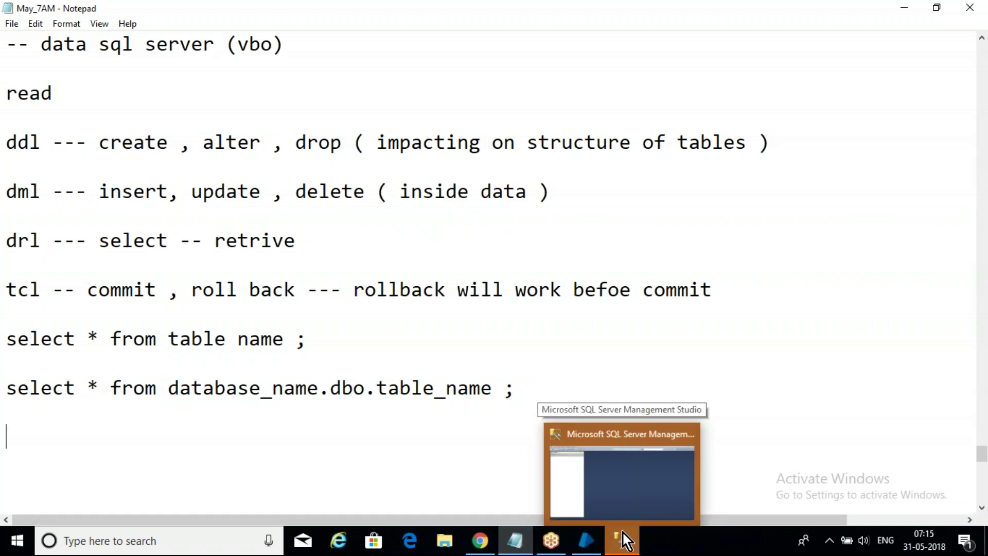
click(623, 532)
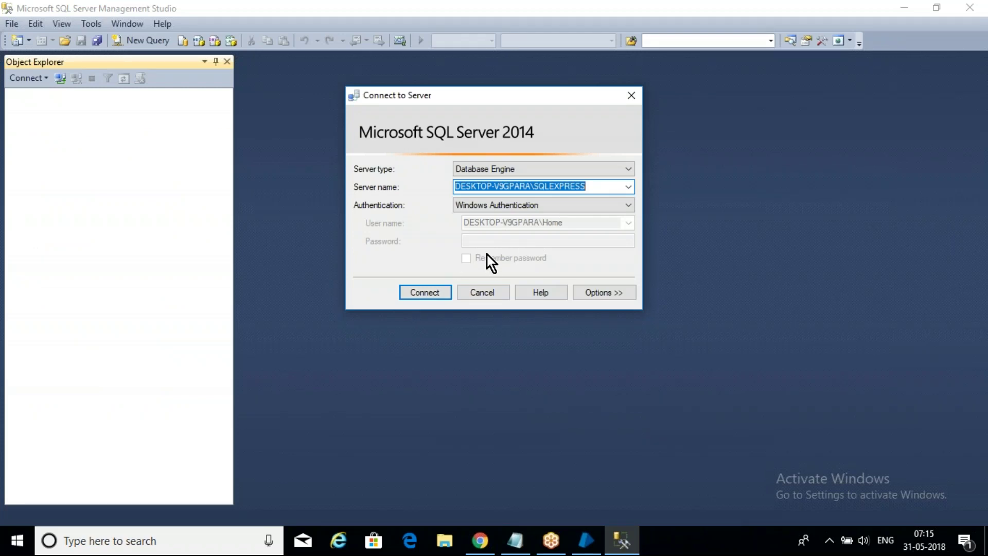
click(431, 292)
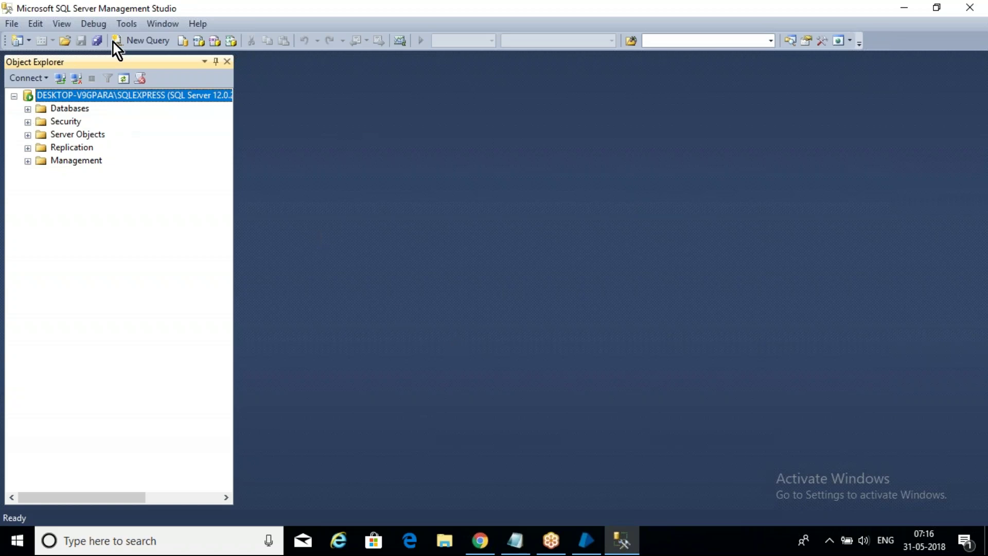
click(148, 79)
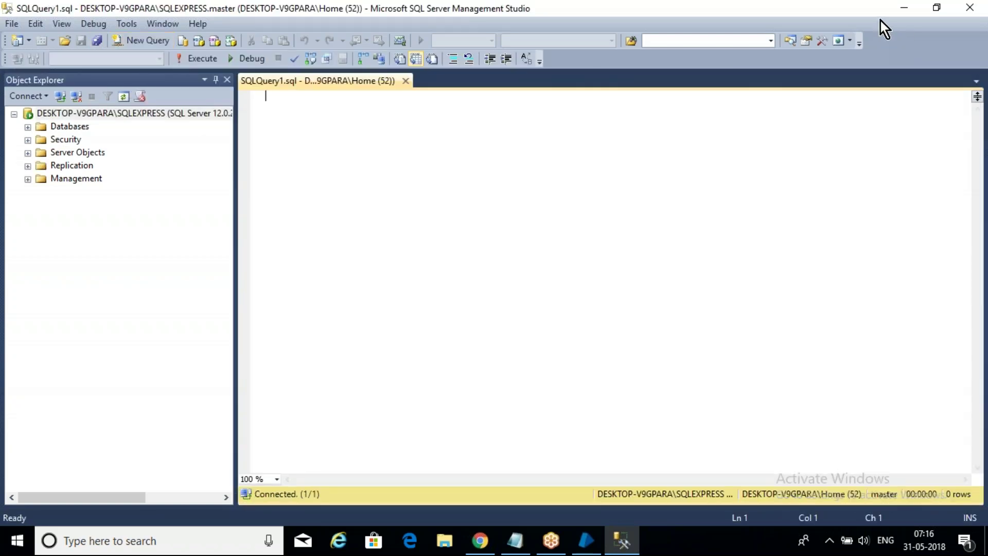
Step: Expand the System Databases folder and the BluePrism database's tables, and browse the table list down to dbo.BPAProcess
click(28, 128)
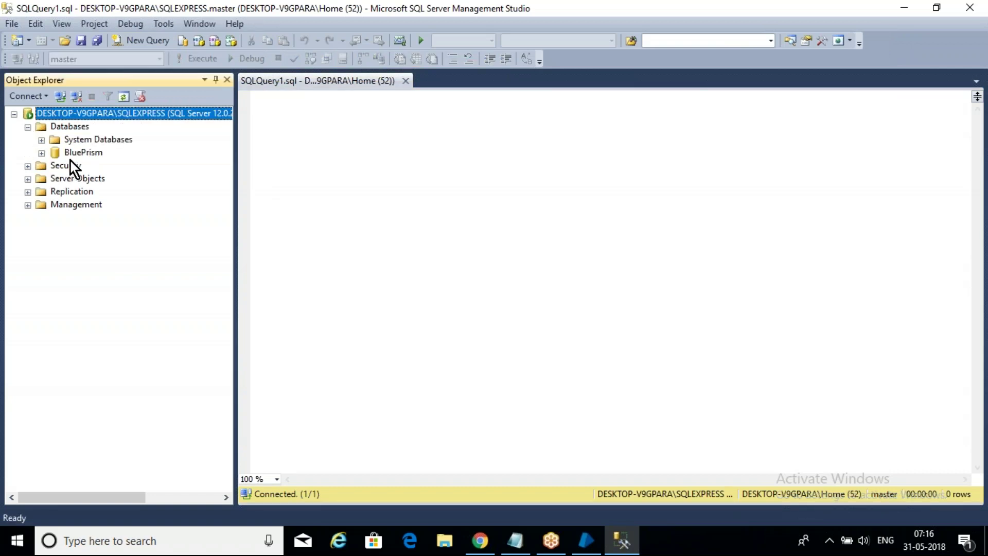
click(41, 141)
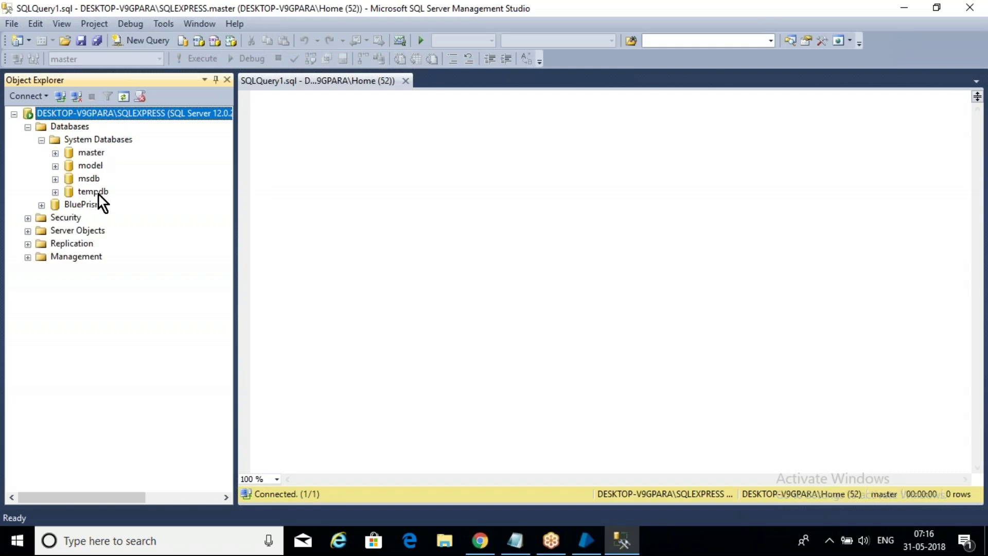
click(41, 206)
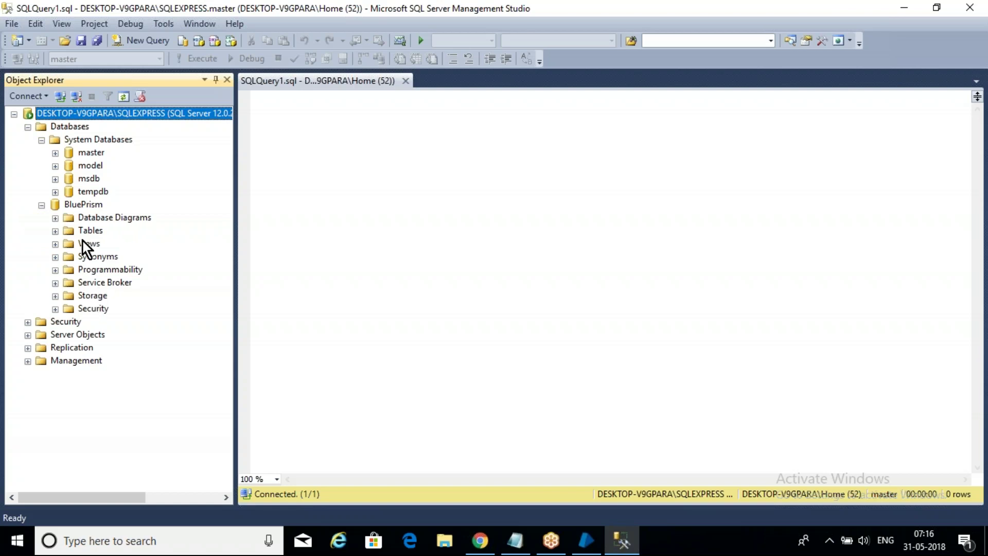
click(56, 231)
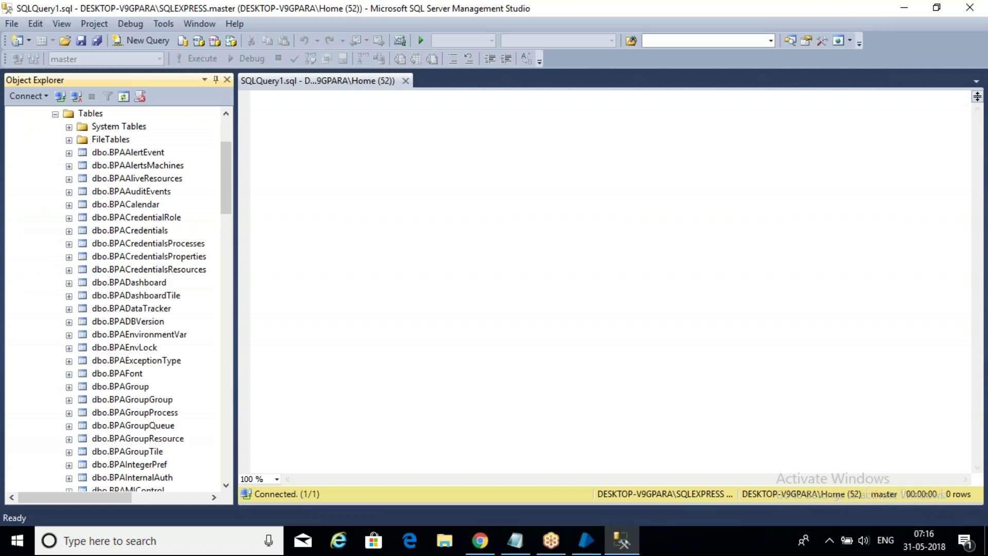
mouse_move(228, 169)
mouse_down()
mouse_move(223, 424)
mouse_move(218, 152)
mouse_move(218, 166)
mouse_up()
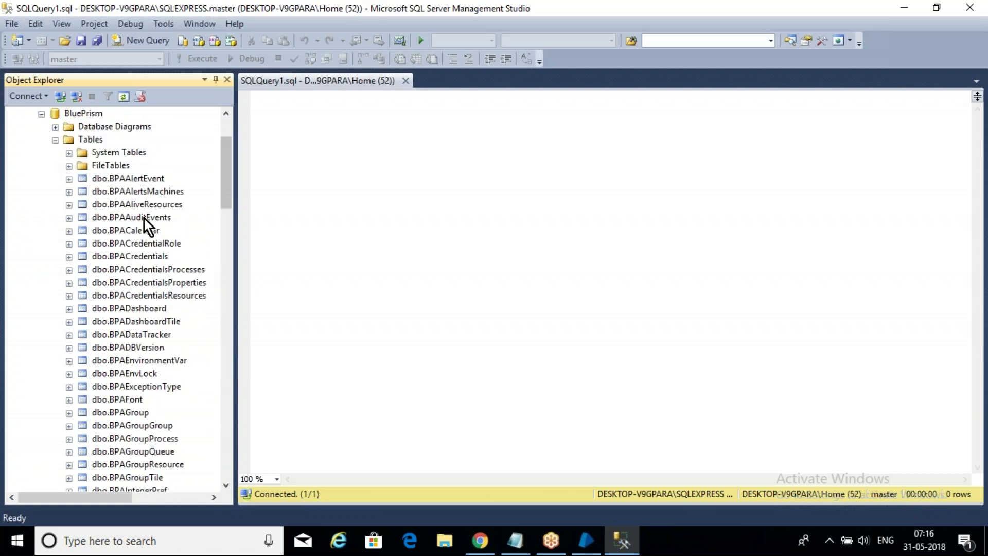
click(140, 262)
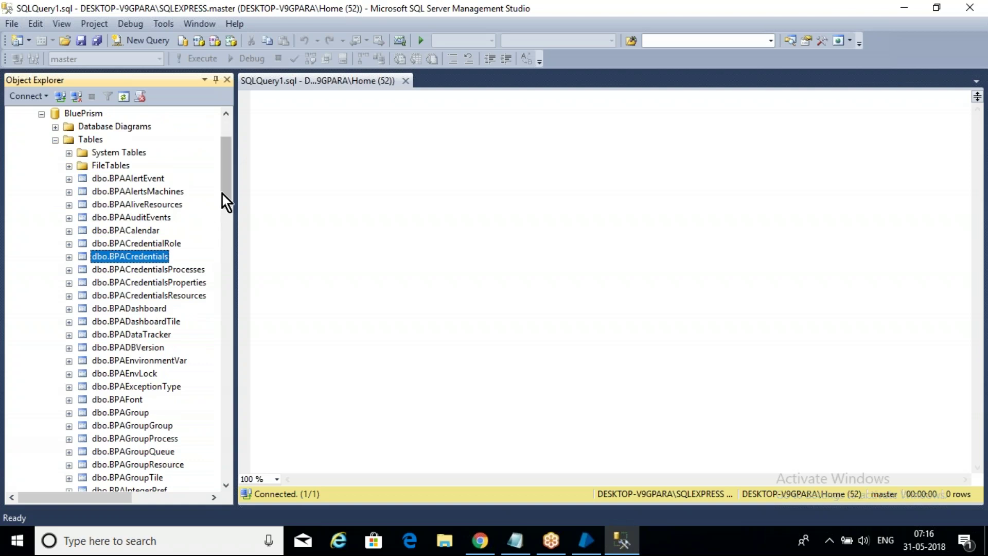
drag(223, 196, 223, 201)
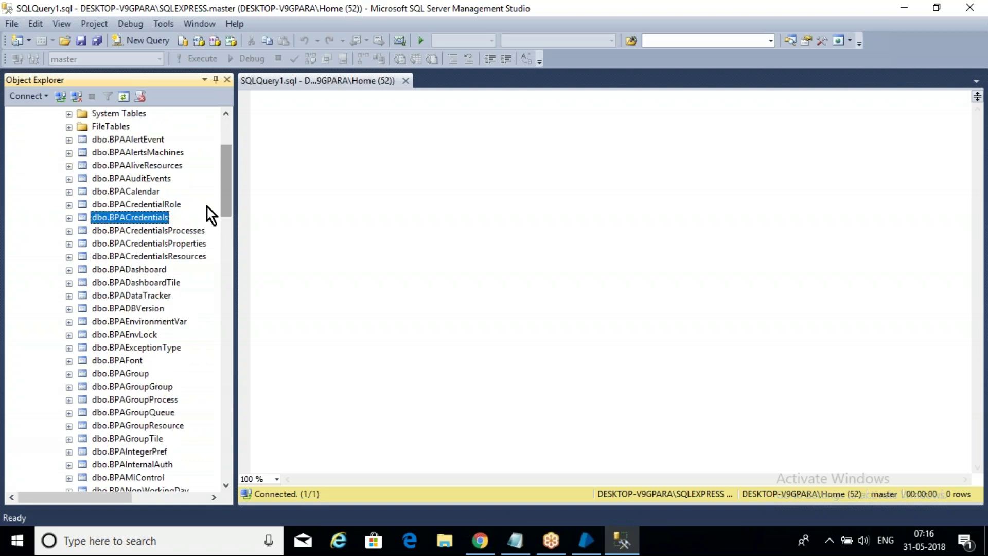
drag(228, 188, 225, 218)
drag(224, 237, 225, 247)
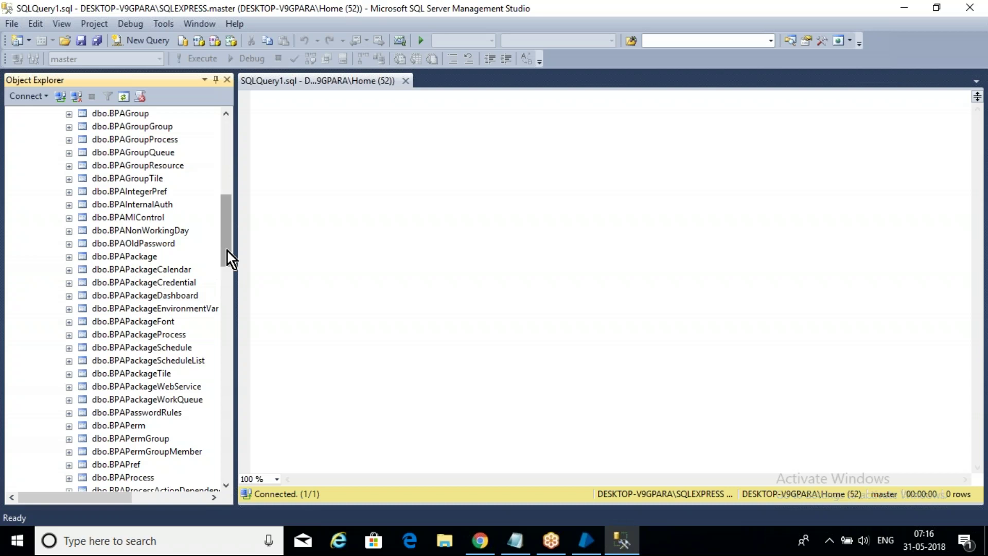
drag(227, 251, 227, 264)
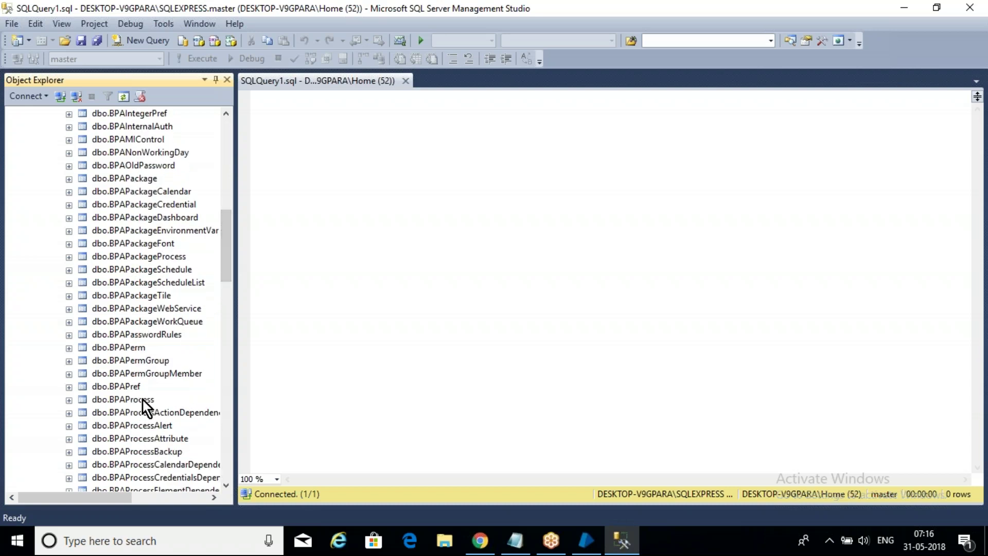
Step: Write the query "select * from bpaprocess" in the empty query window
click(309, 214)
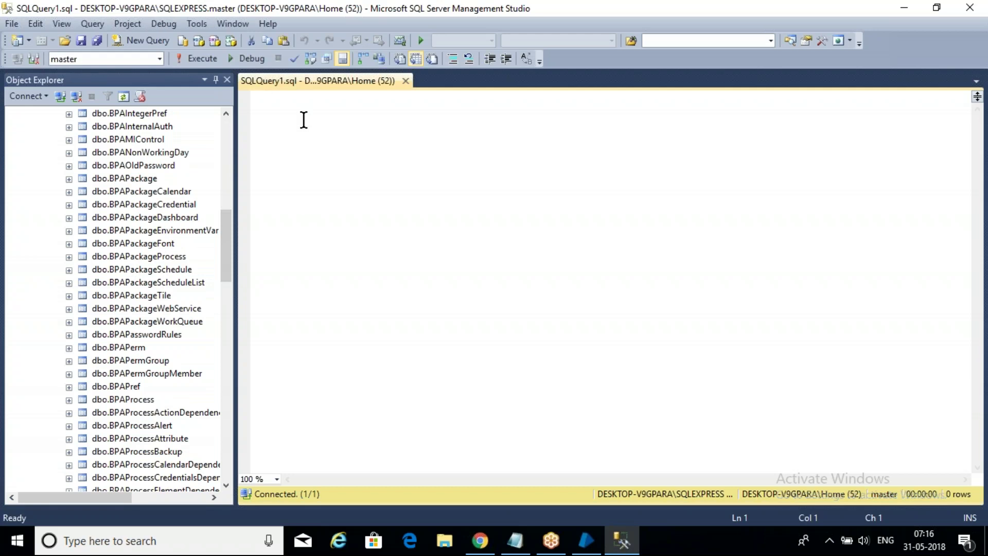
text(\selec)
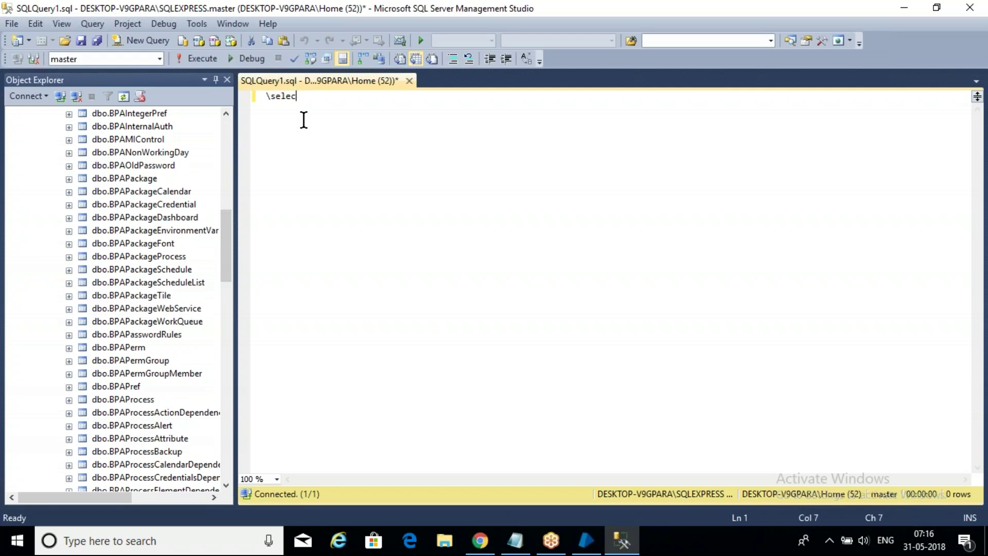
text(t * from)
click(274, 96)
key(BackSpace)
click(354, 101)
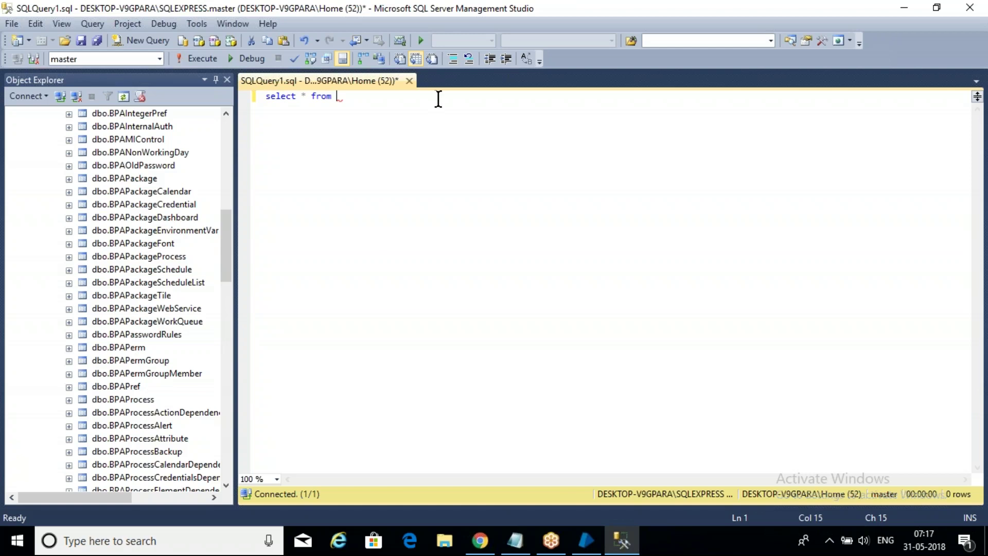
text(bpa)
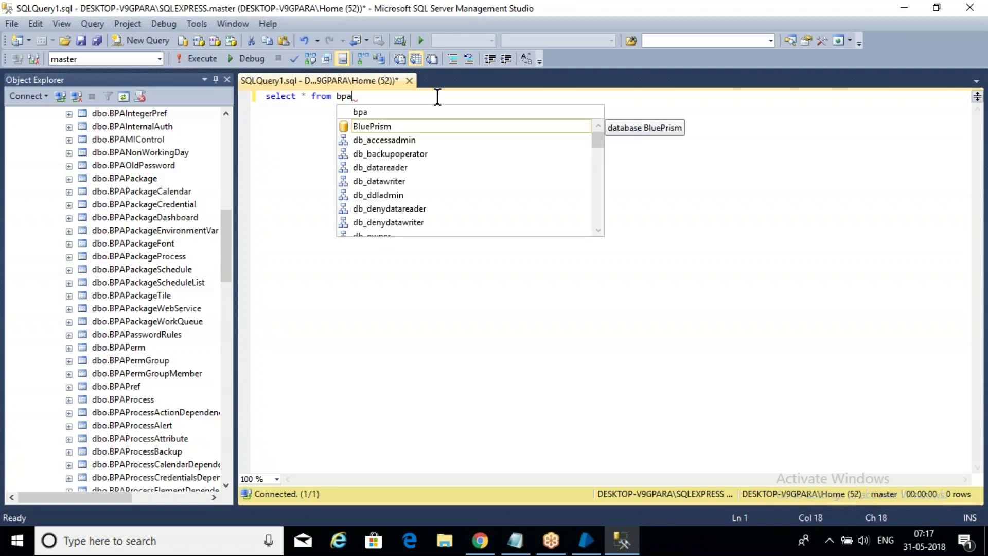
text(process)
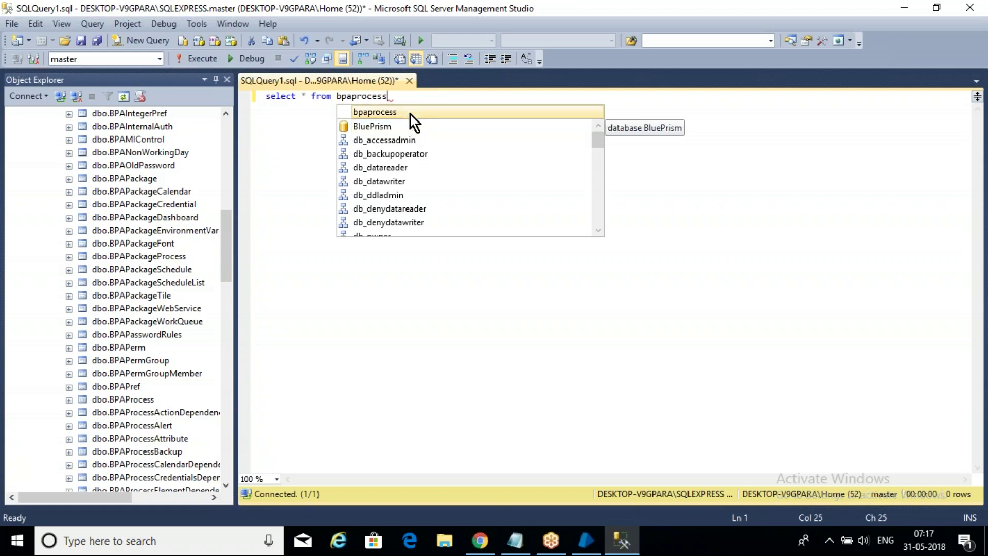
key(Escape)
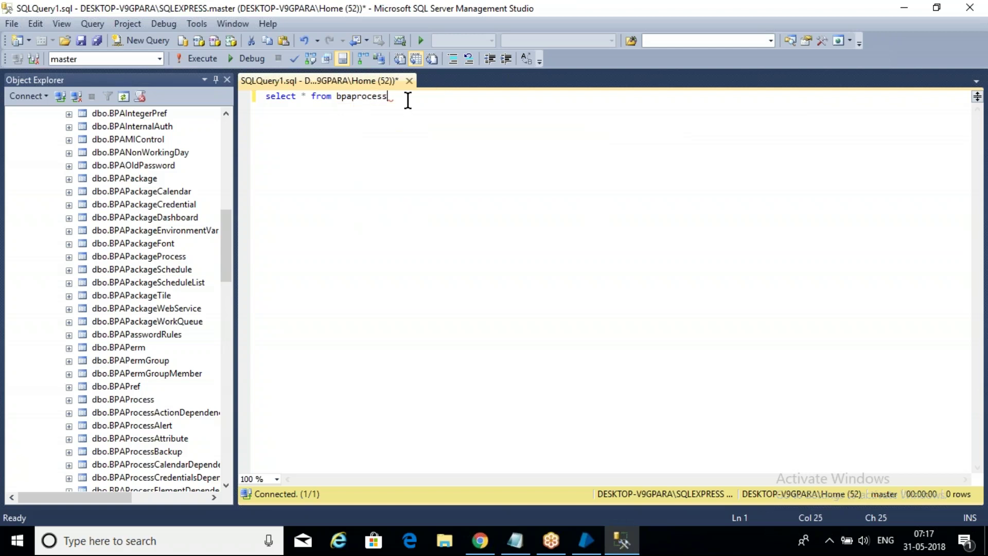
Step: End the bpaprocess query with a semicolon and execute it against the master database
text(;)
drag(407, 101, 265, 97)
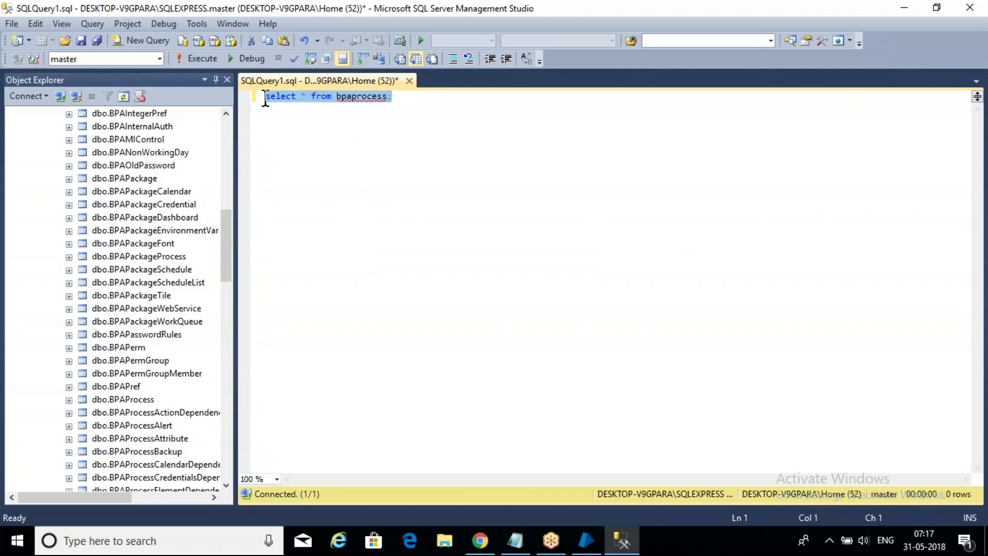
click(195, 55)
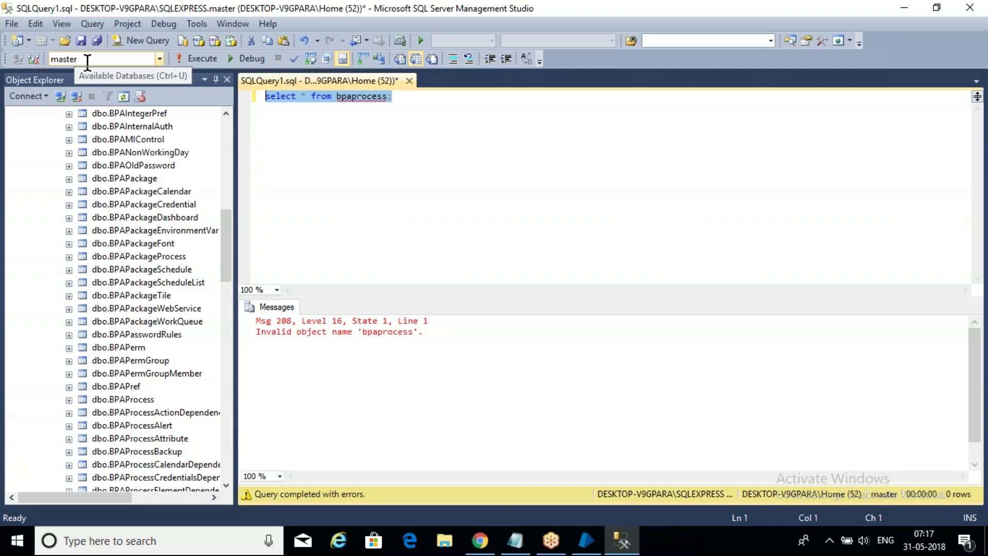
Step: Set the query's database to BluePrism and execute the select statement on bpaprocess
key(End)
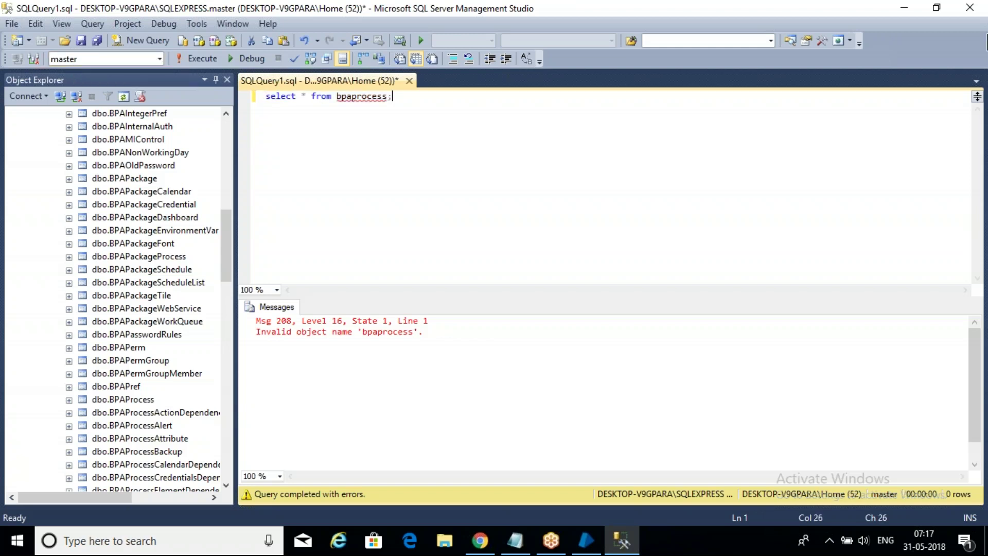
click(160, 59)
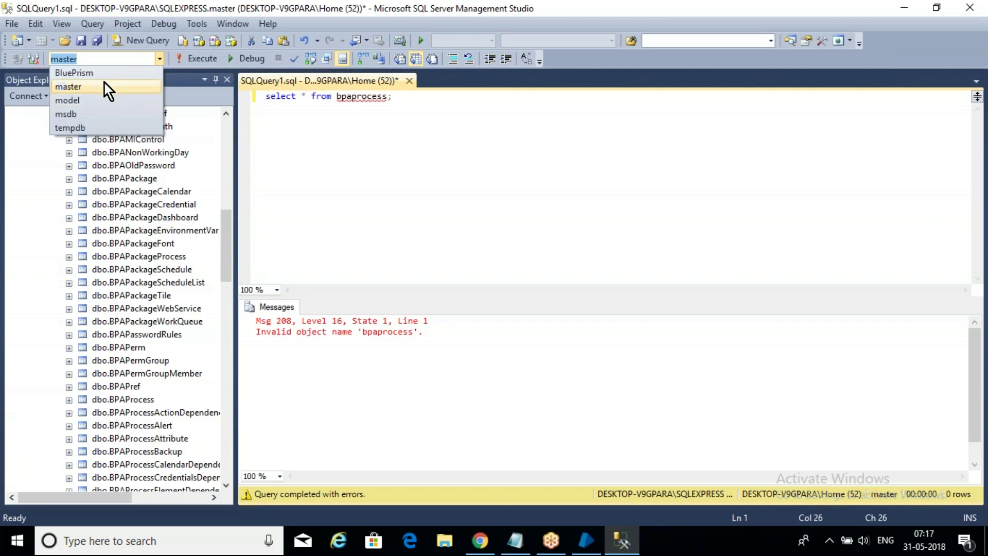
click(107, 75)
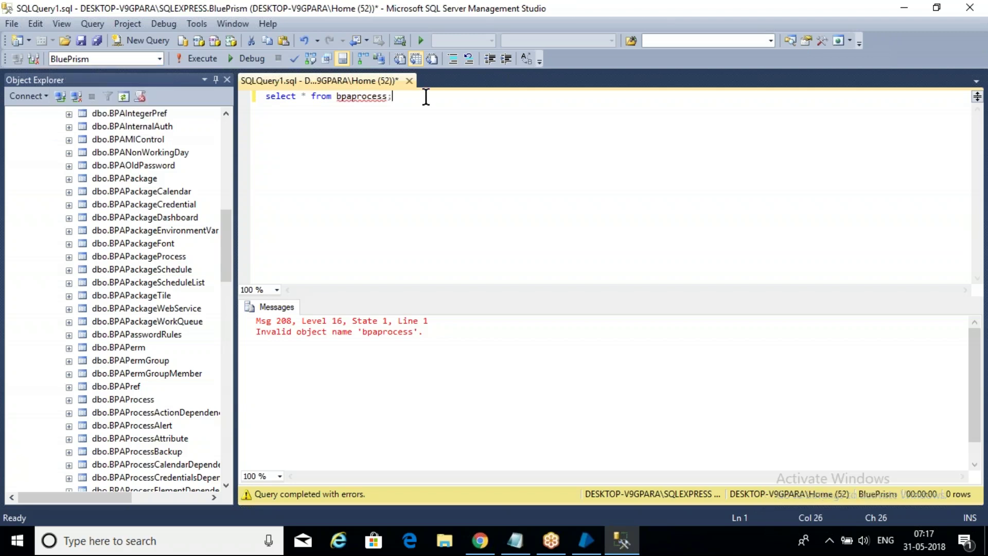
drag(424, 95, 196, 80)
click(191, 64)
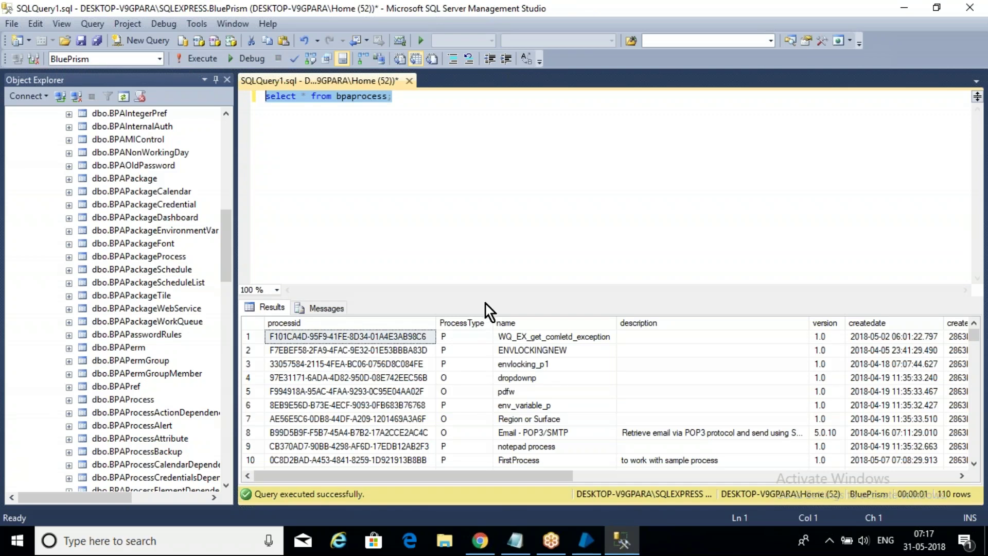
Step: Enlarge the results area and look through the ProcessType values down the rows of the bpaprocess result
drag(485, 297, 479, 194)
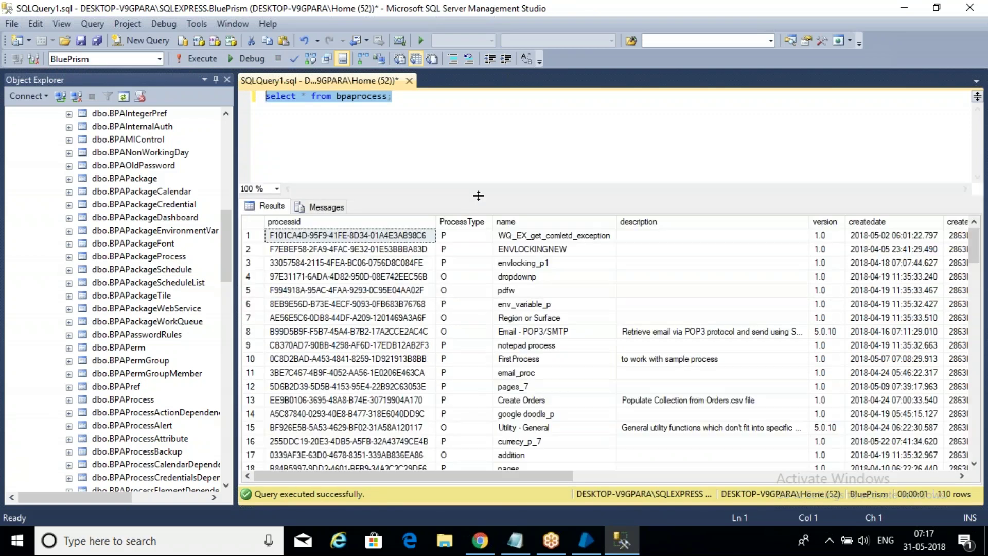
click(462, 235)
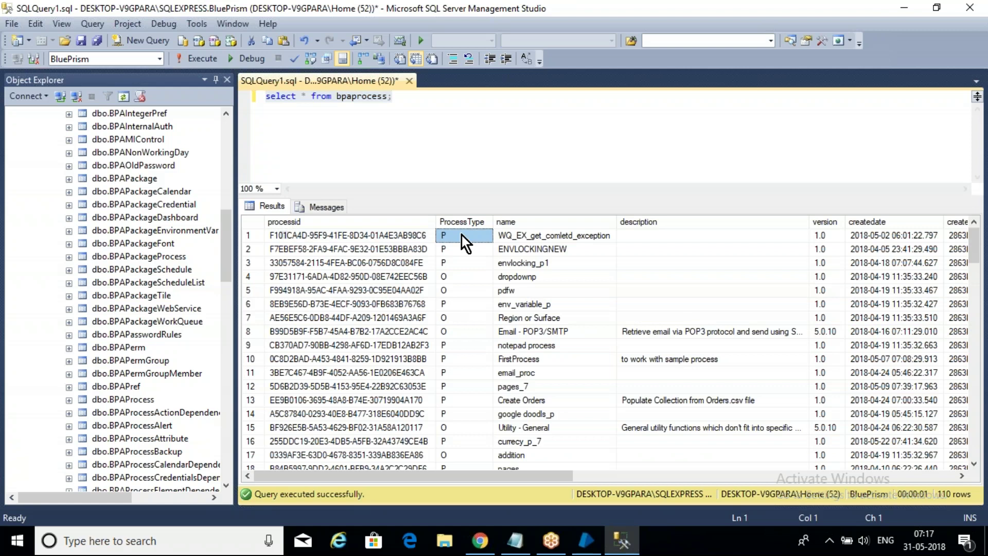
key(Down)
key(Down)
key(Down)
key(Down)
key(Down)
key(Down)
key(Down)
key(Down)
key(Down)
key(Down)
key(Down)
key(Down)
key(Down)
key(Down)
key(Down)
key(Down)
key(Down)
key(Down)
key(Down)
key(Down)
key(Down)
key(Down)
key(Down)
key(Down)
key(Down)
key(Down)
key(Down)
key(Down)
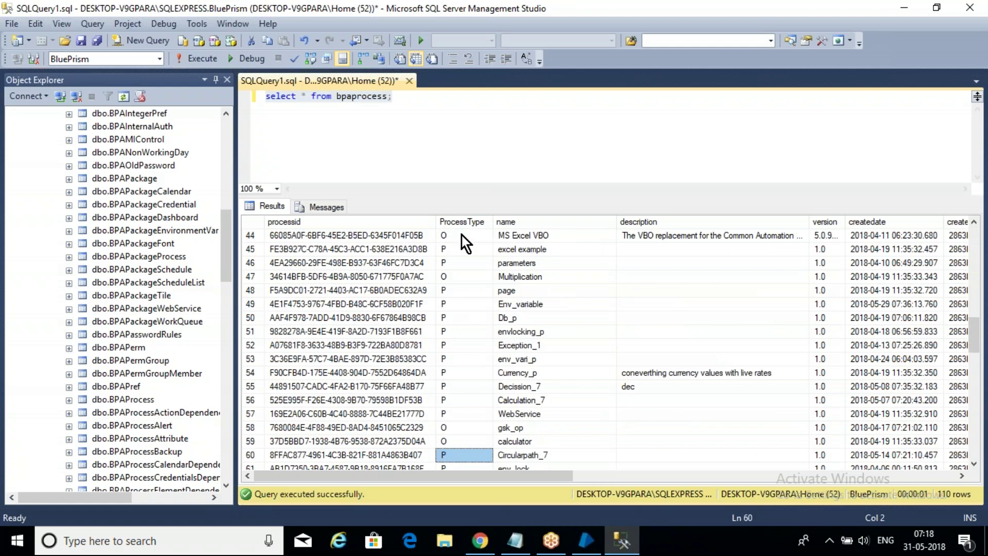
key(Up)
key(Up)
key(Up)
key(Up)
key(Up)
key(Up)
key(Up)
key(Up)
key(Up)
key(Up)
key(Up)
key(Up)
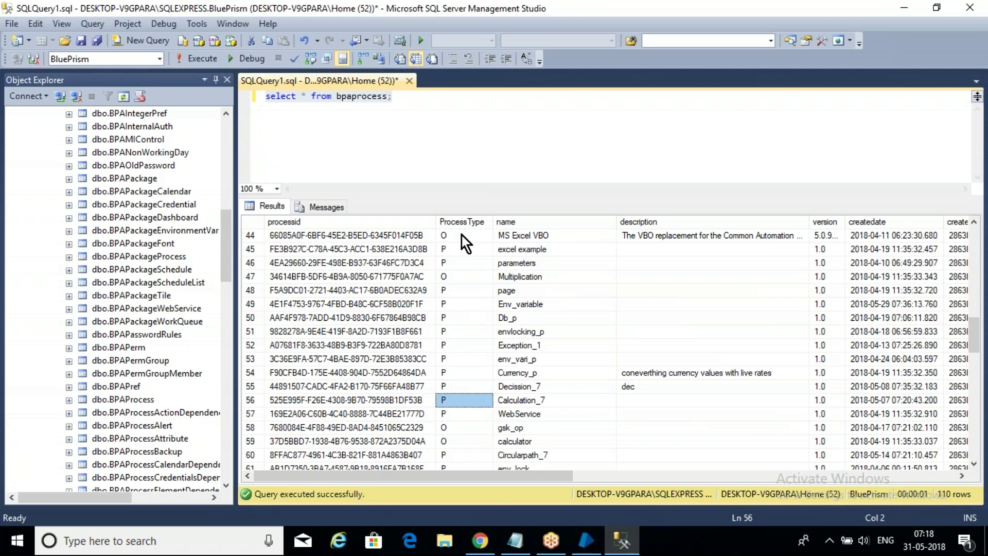
key(Up)
key(Up)
key(Up)
Step: Look through the remaining bpaprocess result columns as far as runmode and return to the row's start
key(Right)
key(Right)
key(Right)
key(Right)
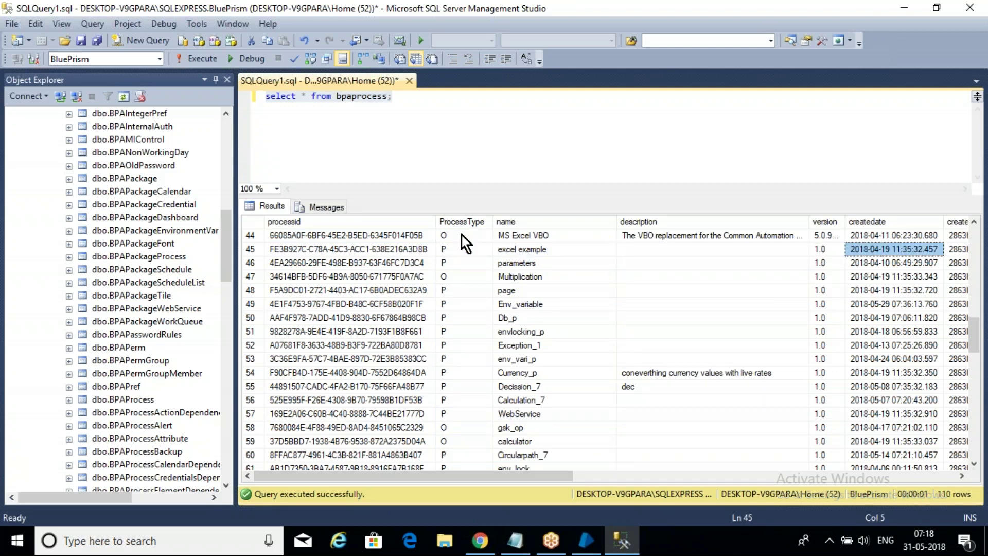
key(Right)
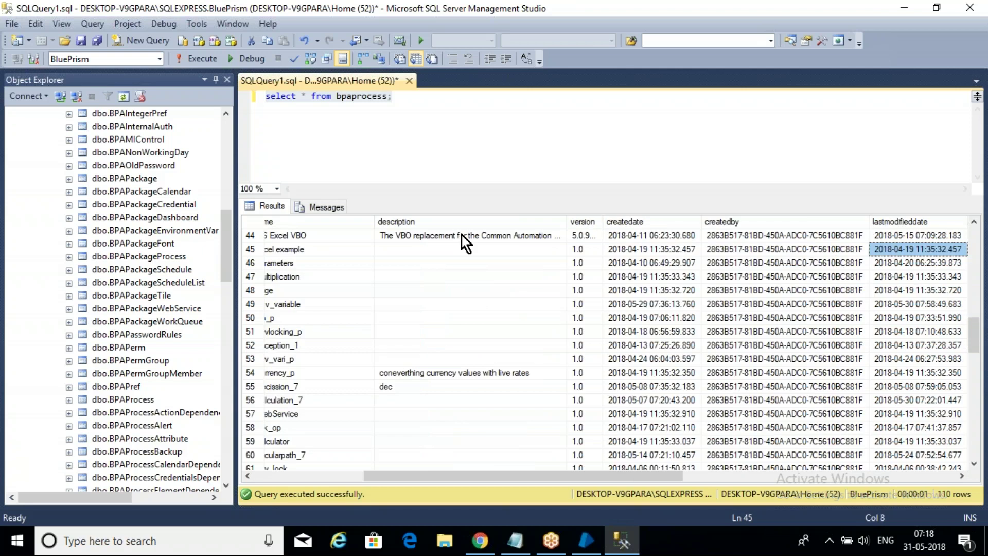
key(Right)
key(Right)
key(Right)
key(Right)
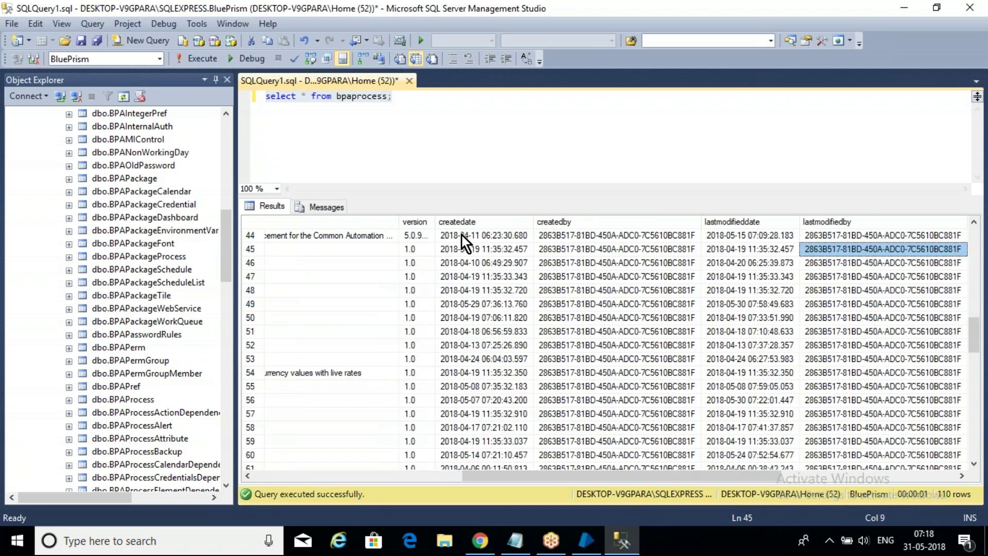
key(Right)
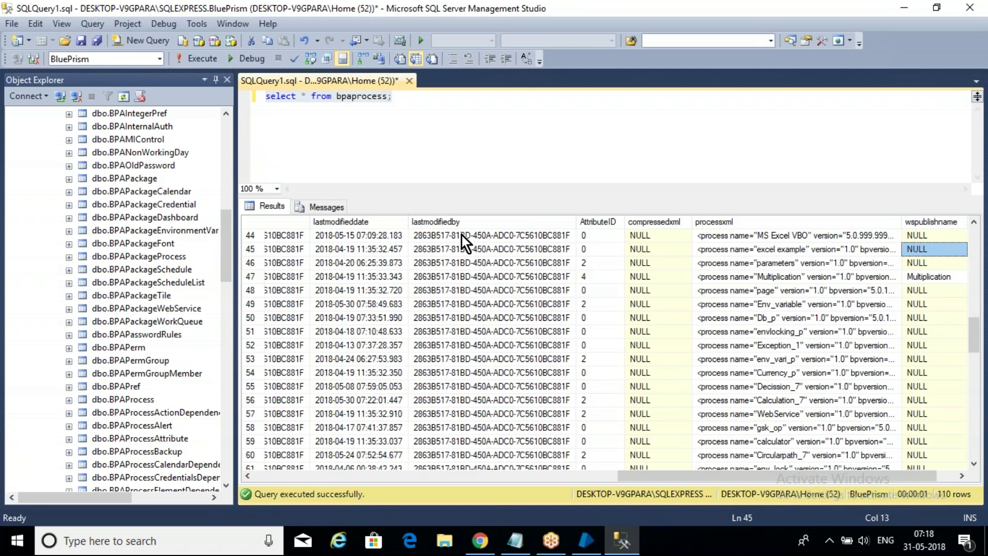
key(Right)
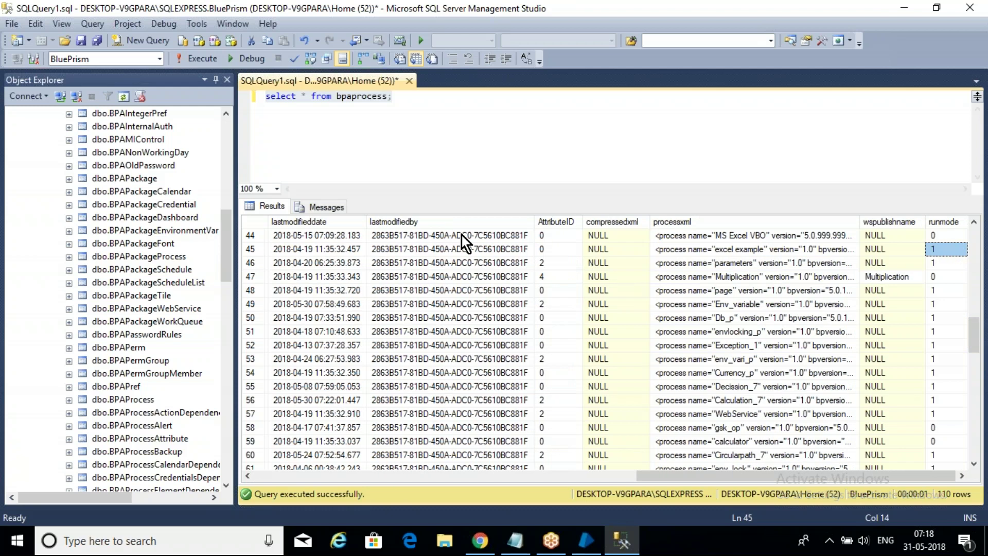
key(Left)
key(Left)
key(Left)
key(Left)
key(Left)
key(Left)
key(Left)
key(Left)
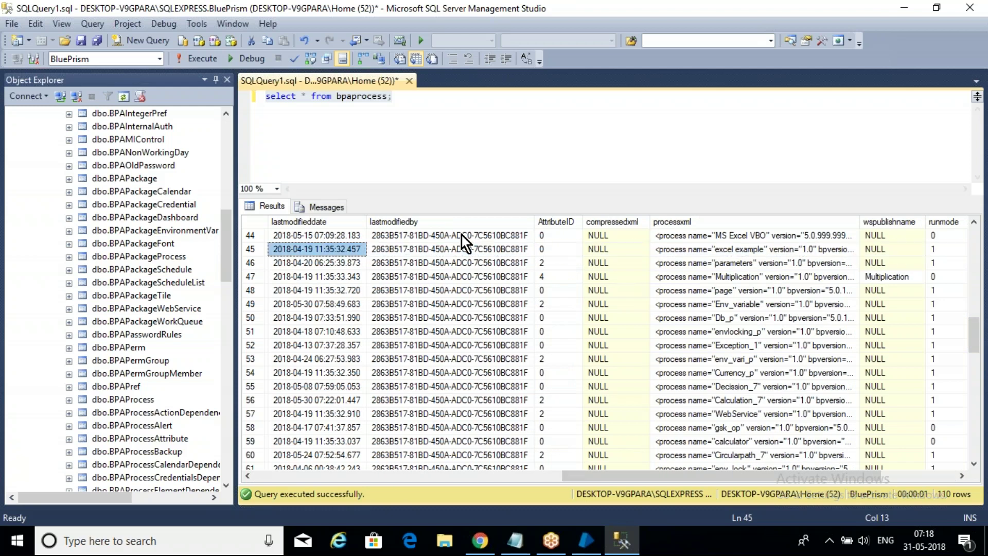
key(Home)
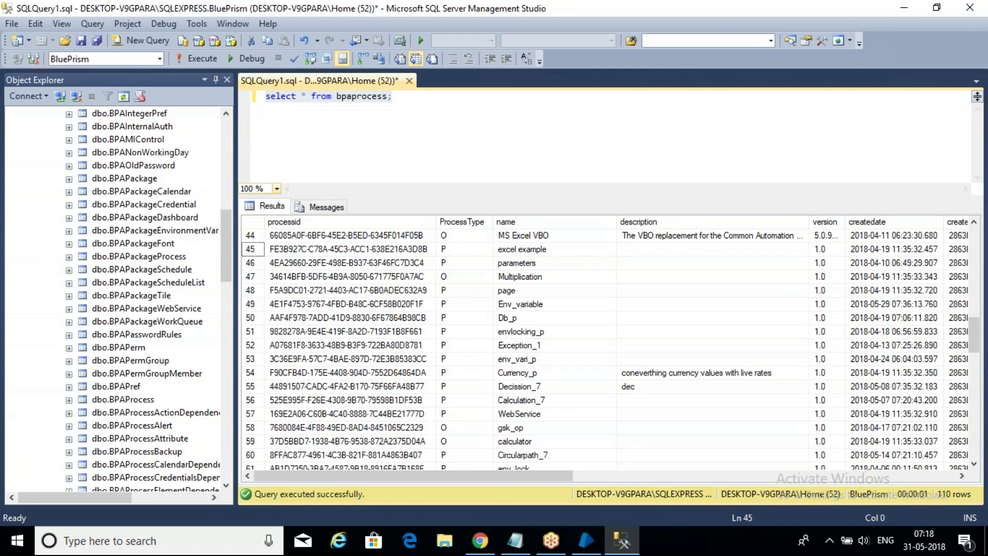
Step: Bring the BluePrism database's first tables into view and set the query's database to master
drag(230, 226, 227, 145)
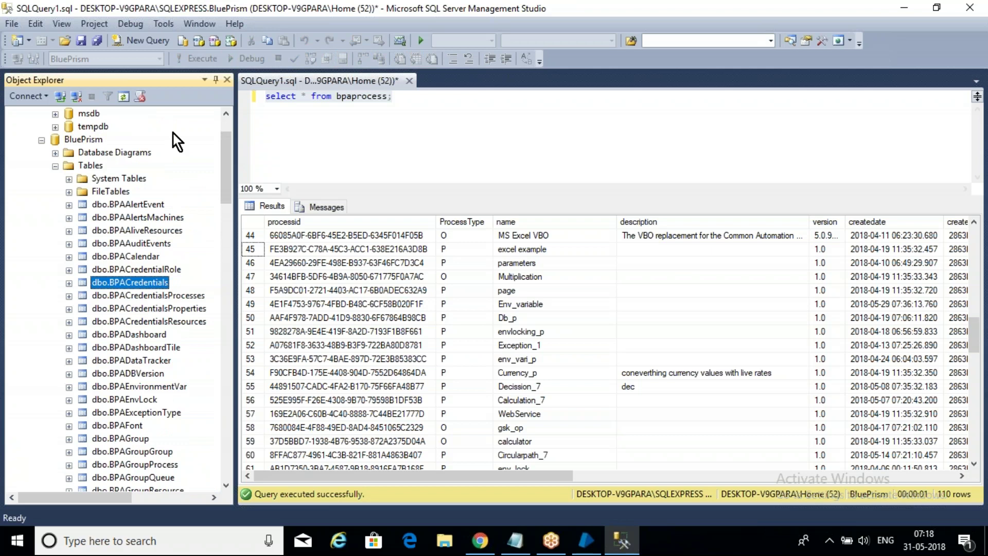
click(328, 96)
click(160, 58)
click(128, 86)
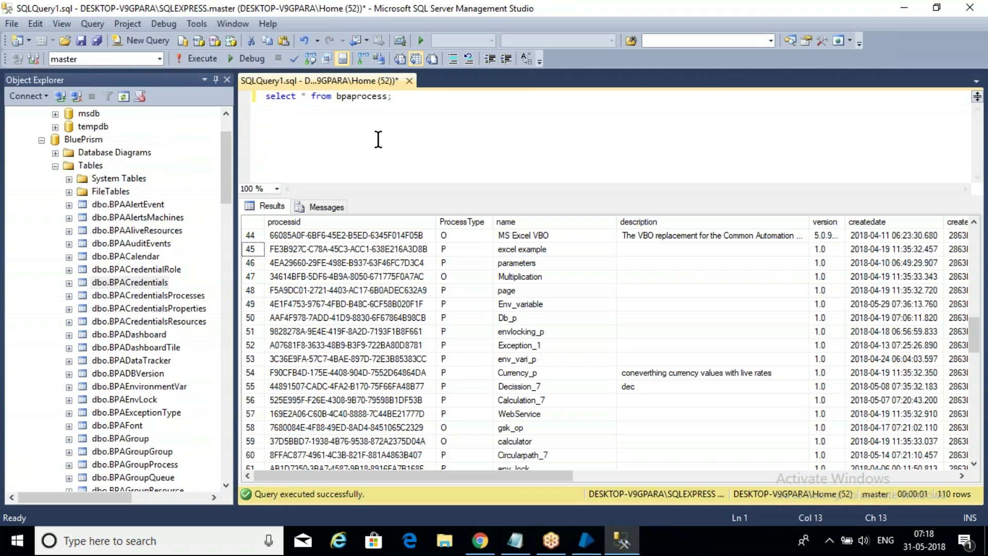
Step: Below the first query, write "select * from [BluePrism].[dbo].[BPACredentials];" using the database and table names from the object tree
click(411, 96)
key(Return)
key(Return)
key(Return)
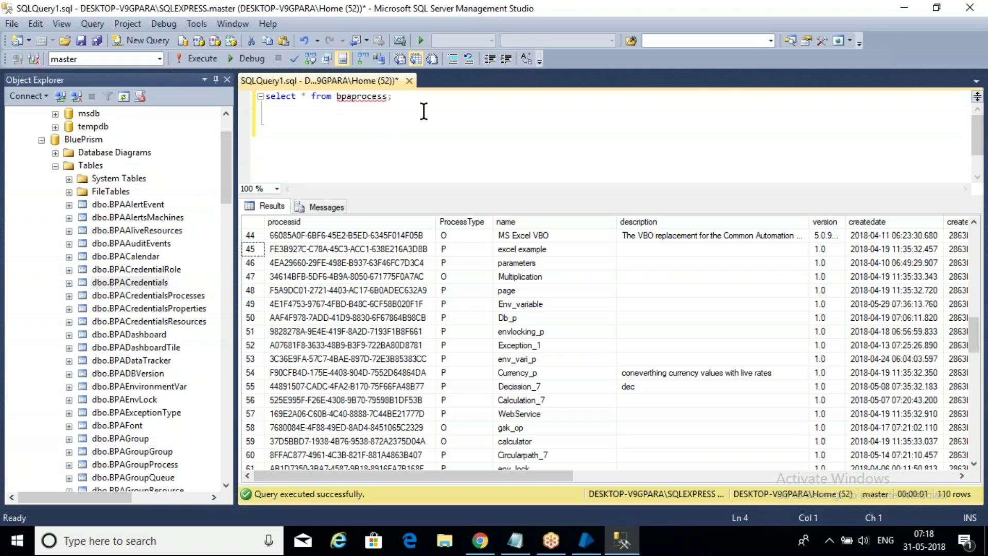
text(select * from)
drag(94, 137, 363, 135)
click(404, 135)
text(.)
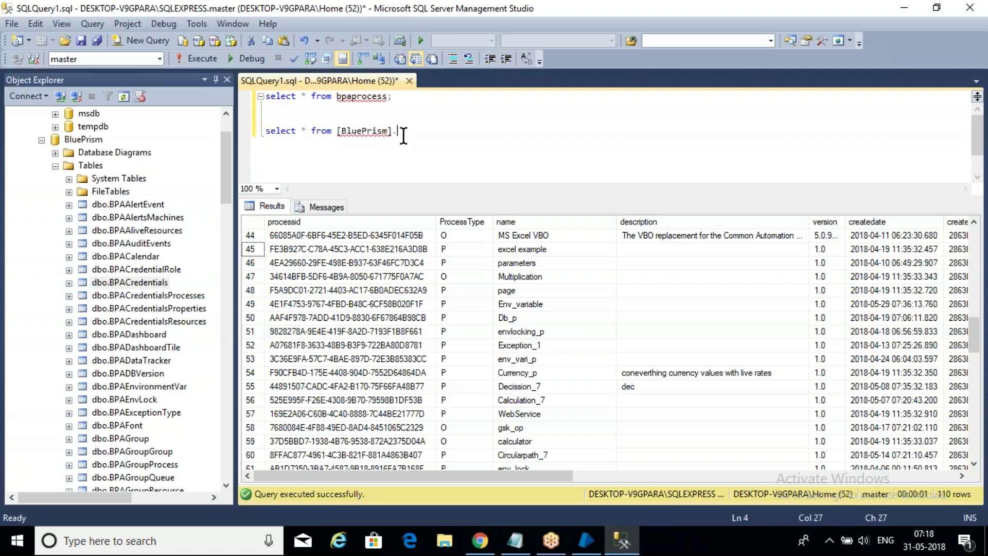
drag(130, 283, 430, 150)
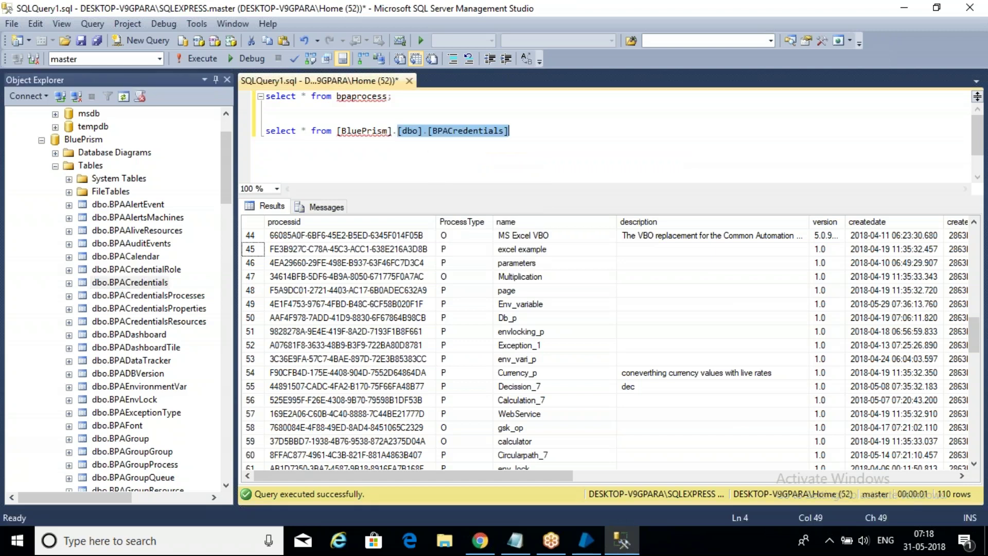
click(552, 135)
text(;)
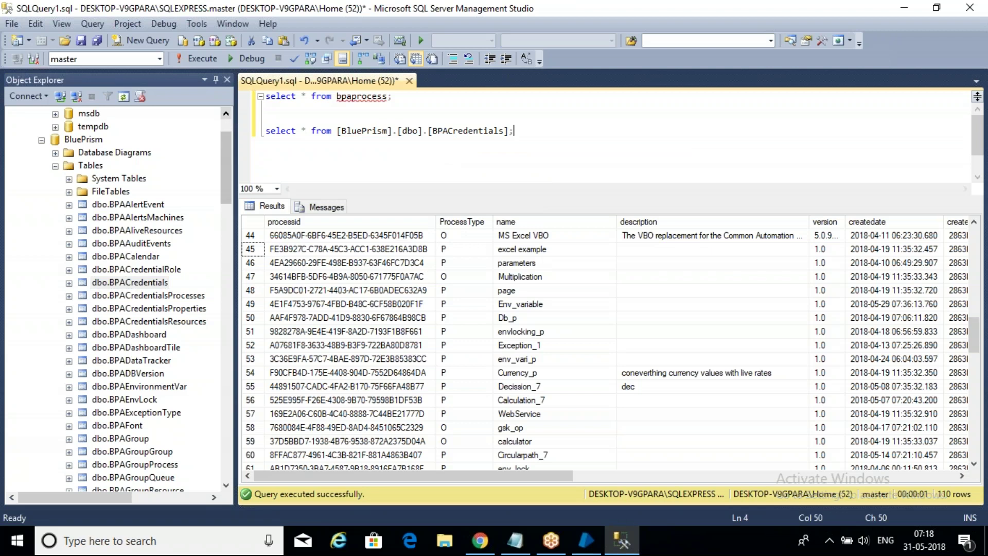
Step: Execute only the fully qualified BPACredentials query while the master database is active
drag(531, 134, 332, 134)
click(348, 135)
double_click(347, 135)
drag(534, 133, 265, 132)
click(208, 58)
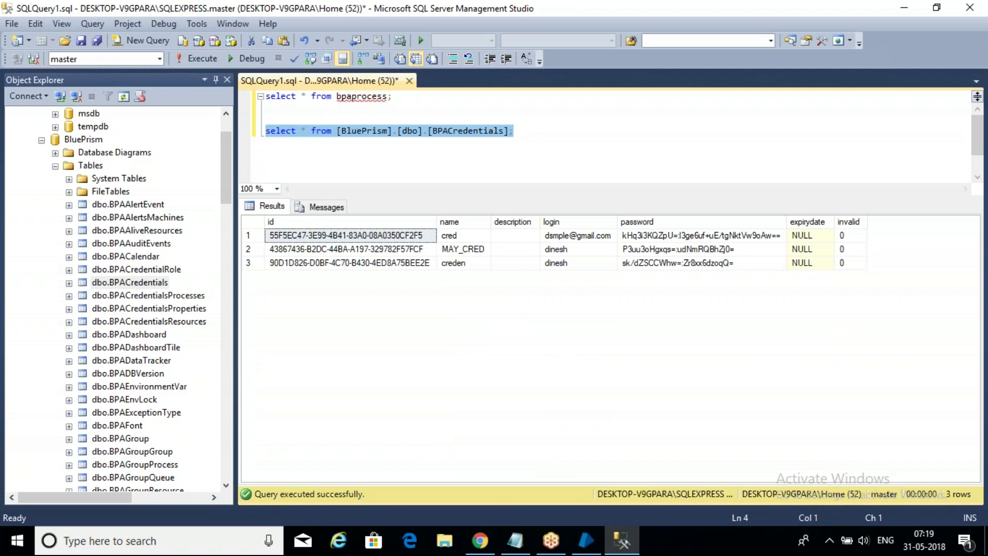
click(531, 160)
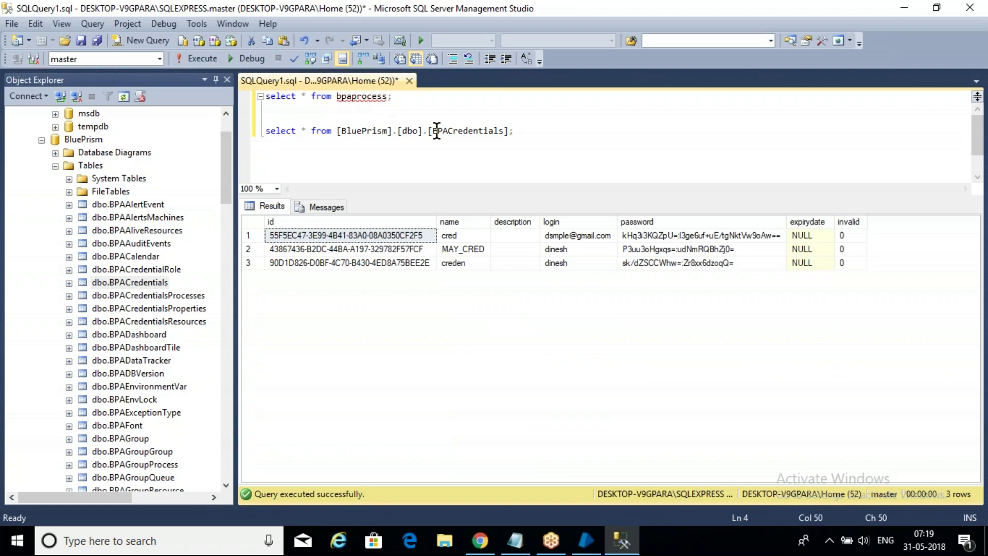
mouse_move(386, 135)
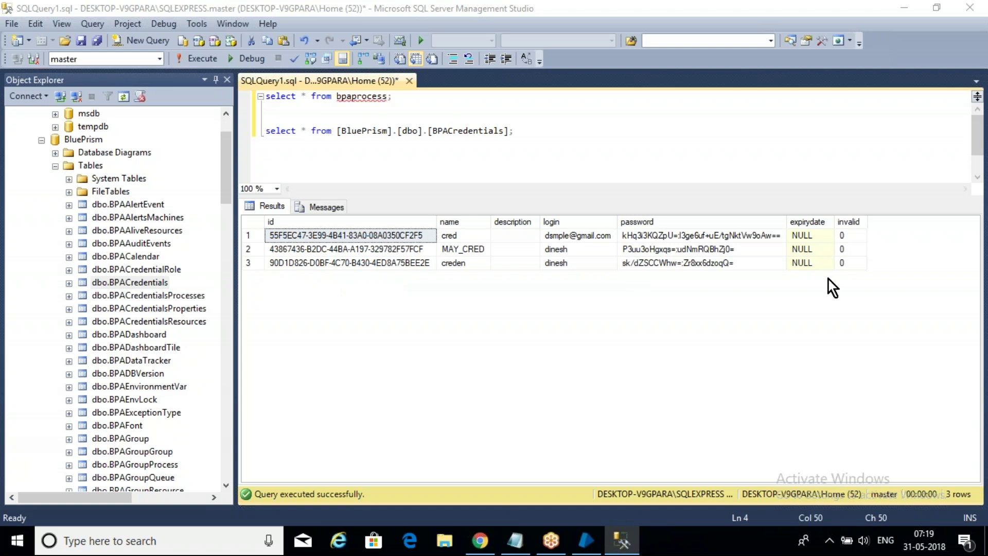
mouse_move(225, 190)
mouse_down()
mouse_move(225, 447)
mouse_move(230, 172)
mouse_up()
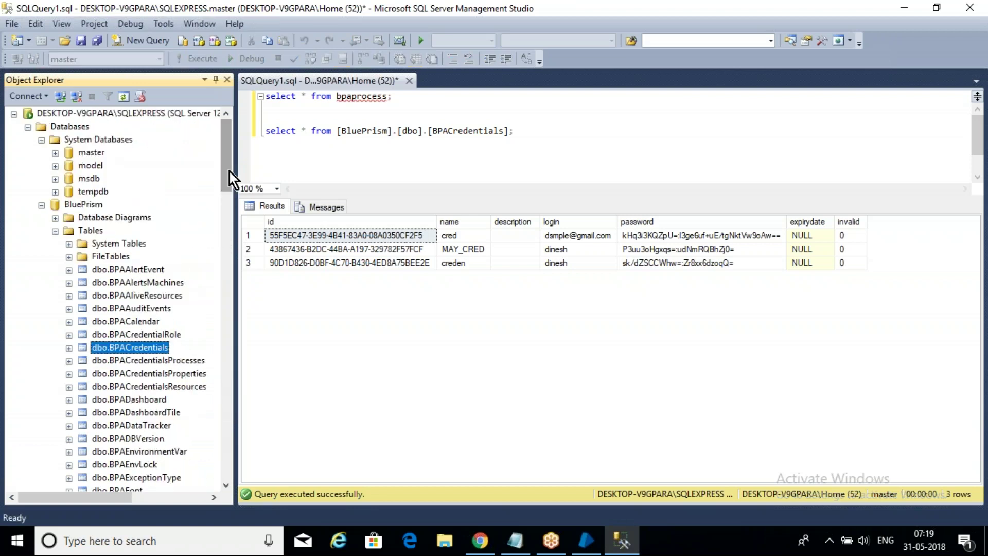
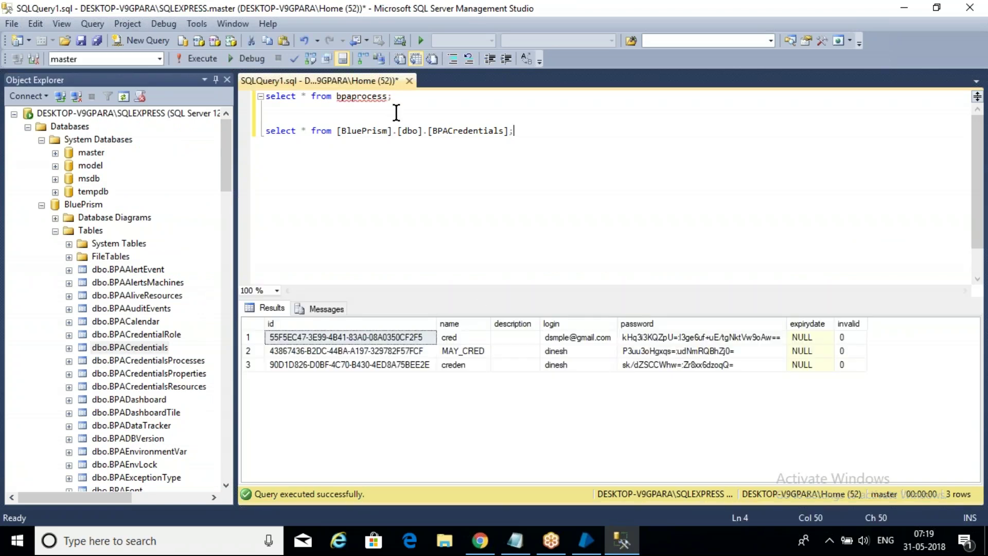
click(417, 110)
drag(400, 96, 215, 88)
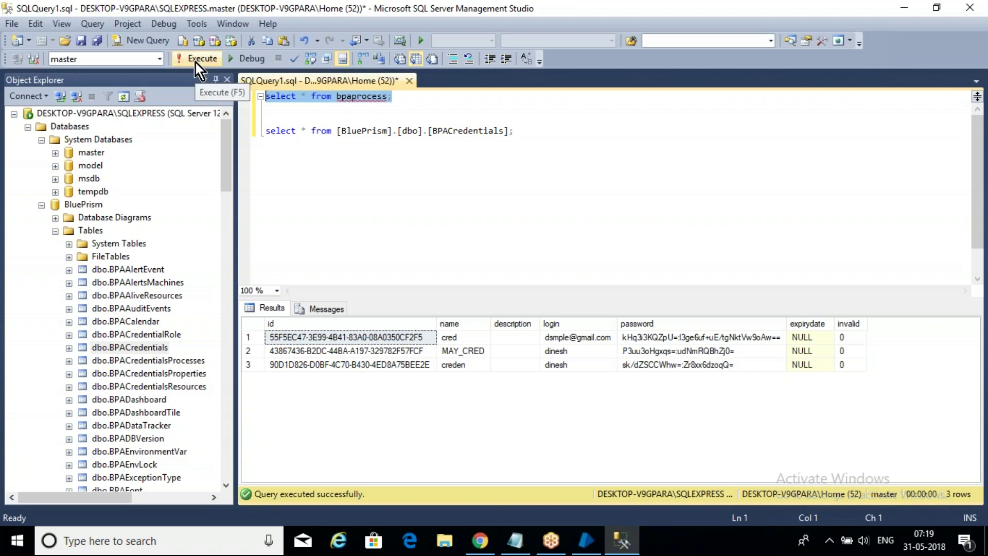
click(389, 107)
Step: Duplicate the BPACredentials query below itself and replace the table name in the copy with bpaprocess
drag(396, 130, 509, 130)
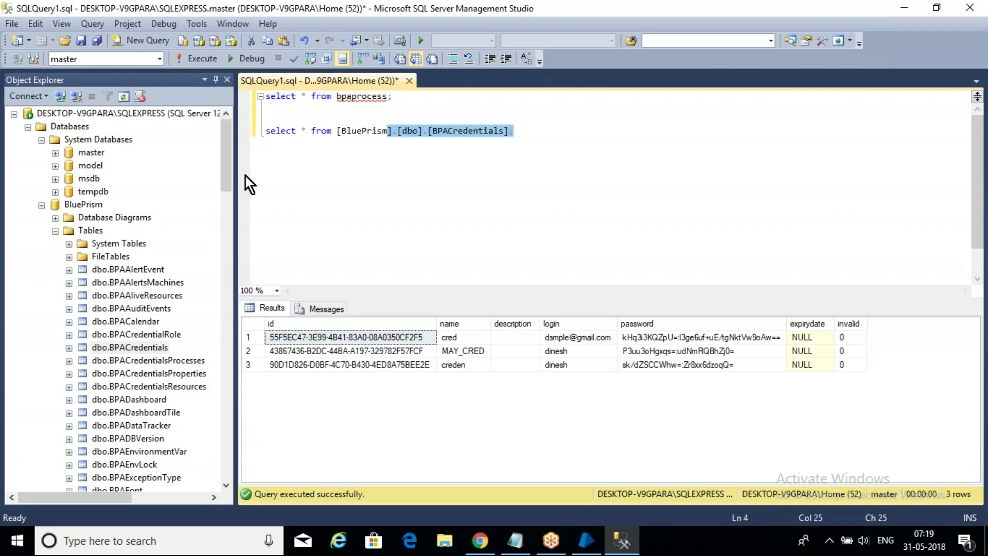
click(244, 131)
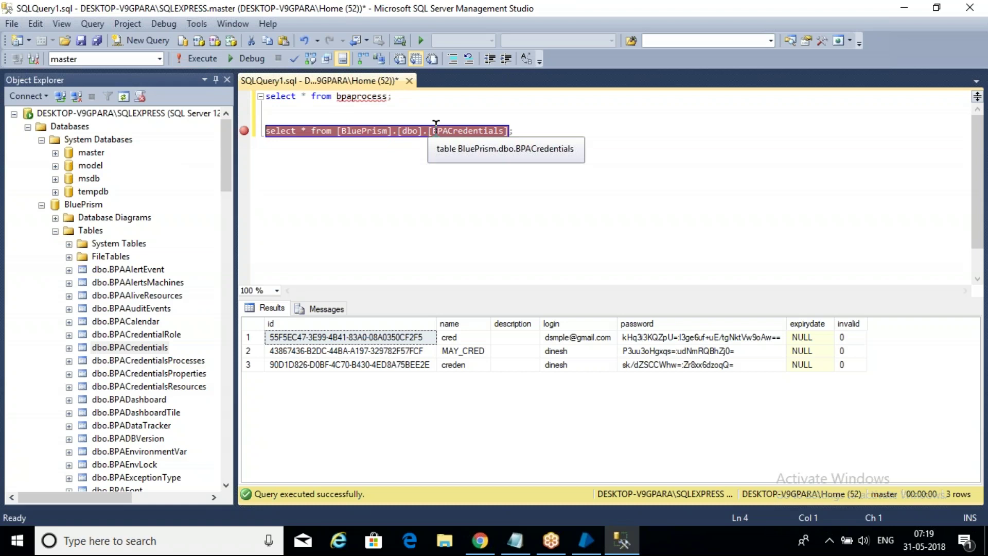
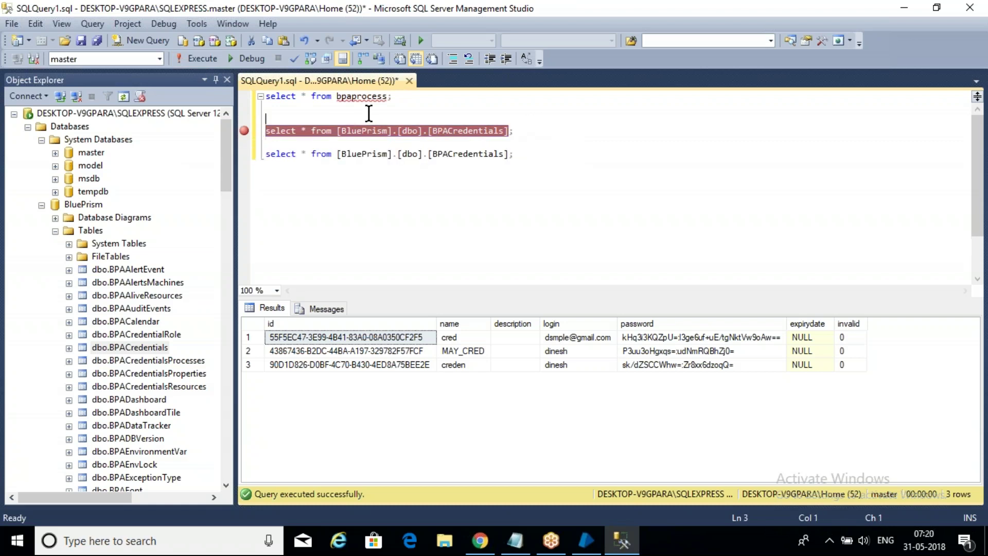
double_click(366, 98)
key(ctrl+c)
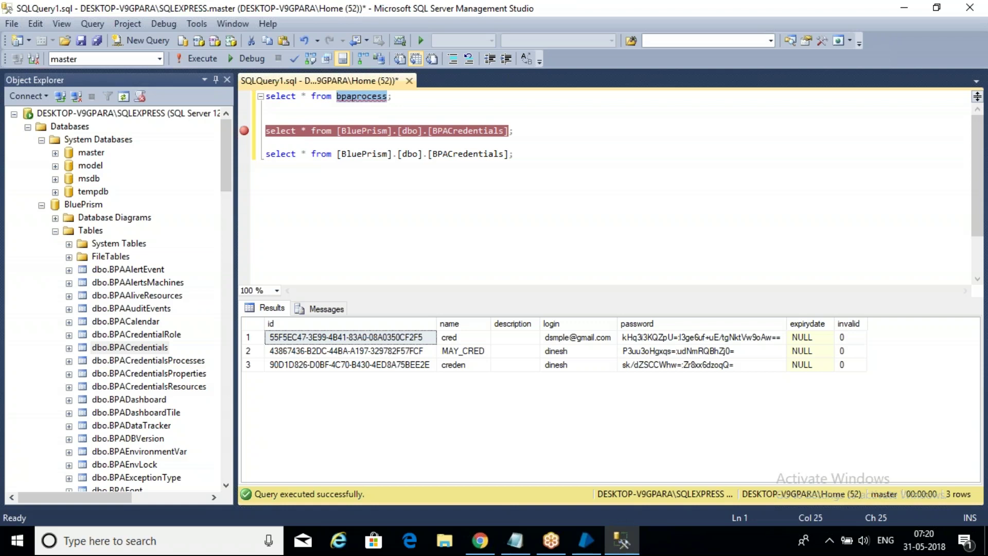
double_click(478, 155)
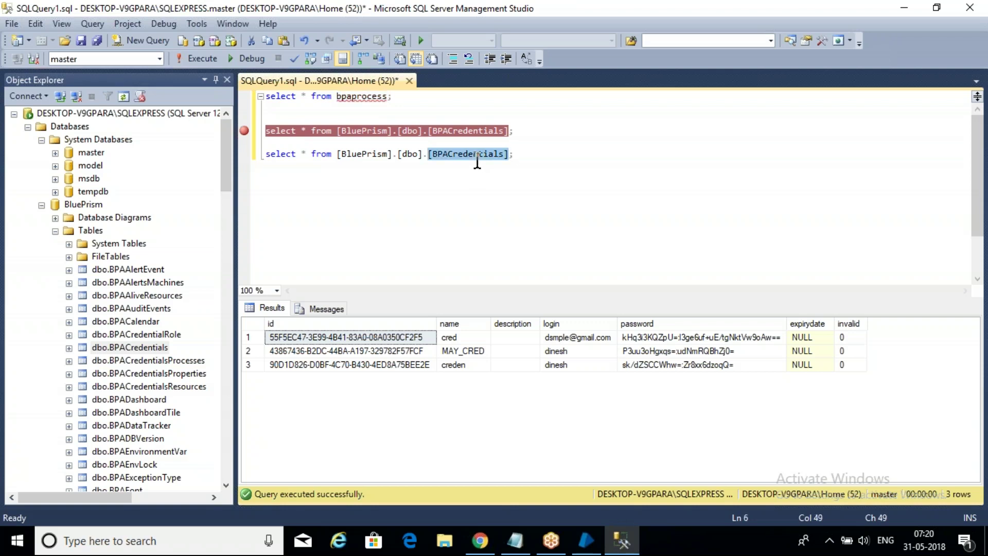
key(ctrl+v)
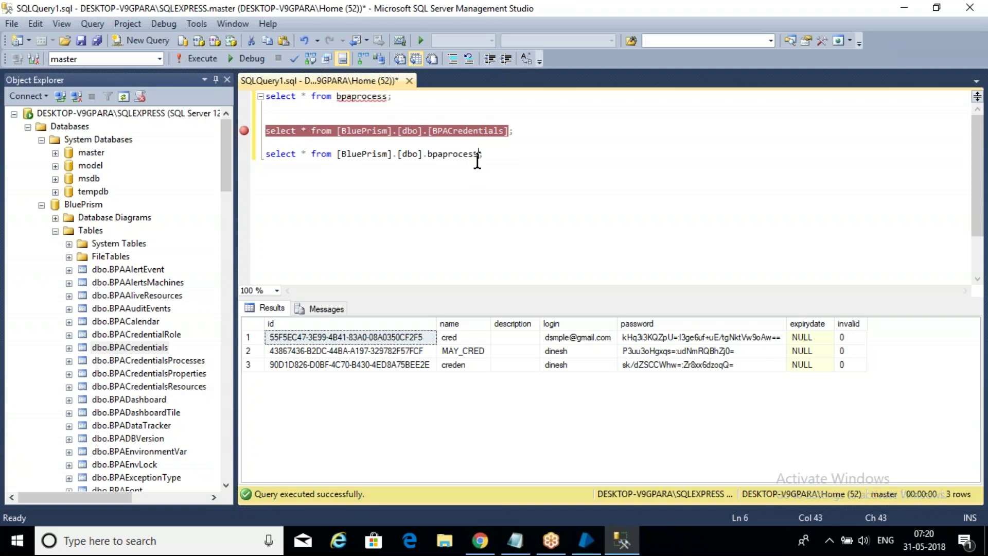
Step: Enclose the table name bpaprocess in square brackets in the last query and insert a blank line above that query
key(Left)
key(Left)
key(Left)
key(Left)
key(Left)
key(Left)
key(Left)
key(Left)
text([)
click(507, 153)
key(Home)
key(Return)
key(Up)
Step: Execute only the fully qualified bpaprocess query and enlarge the results area to show more rows
click(503, 168)
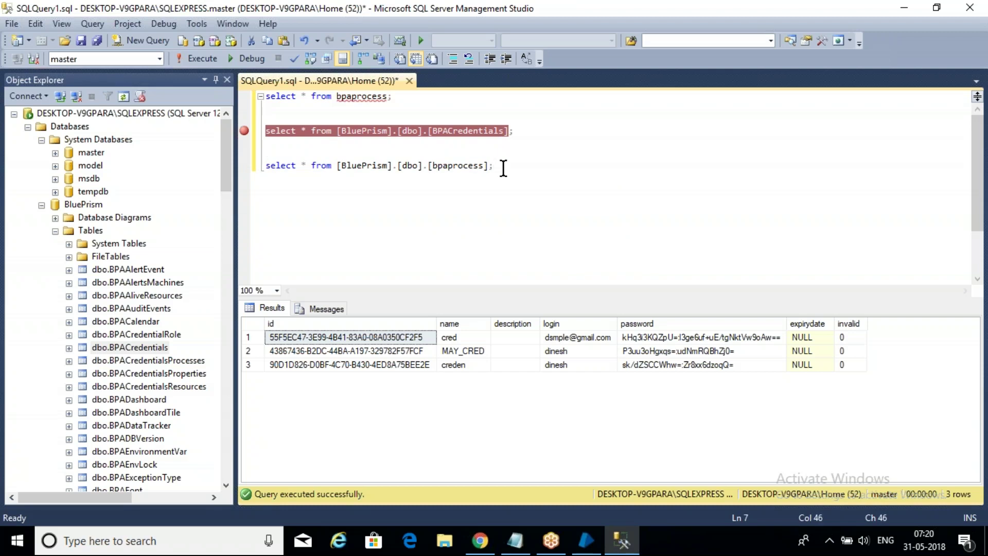
key(shift+Home)
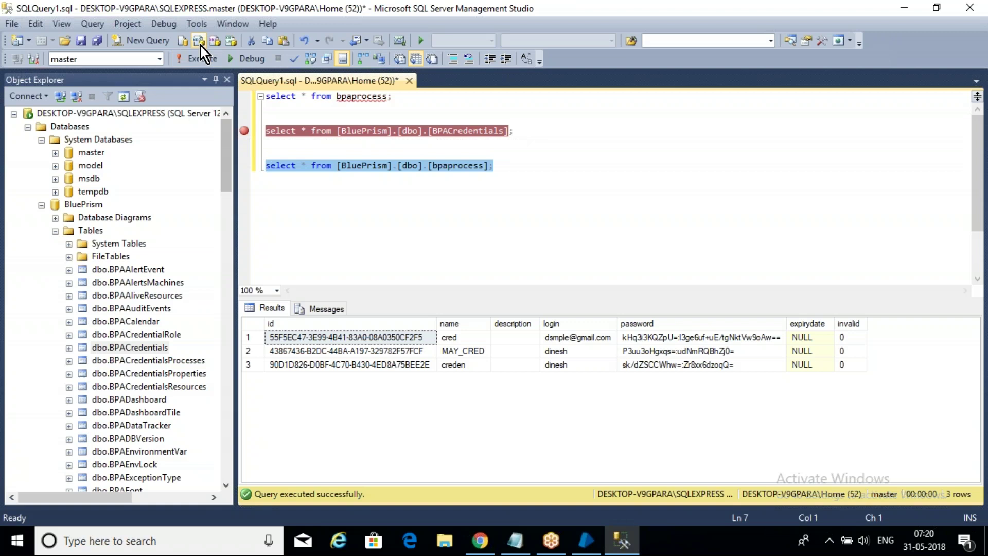
click(197, 57)
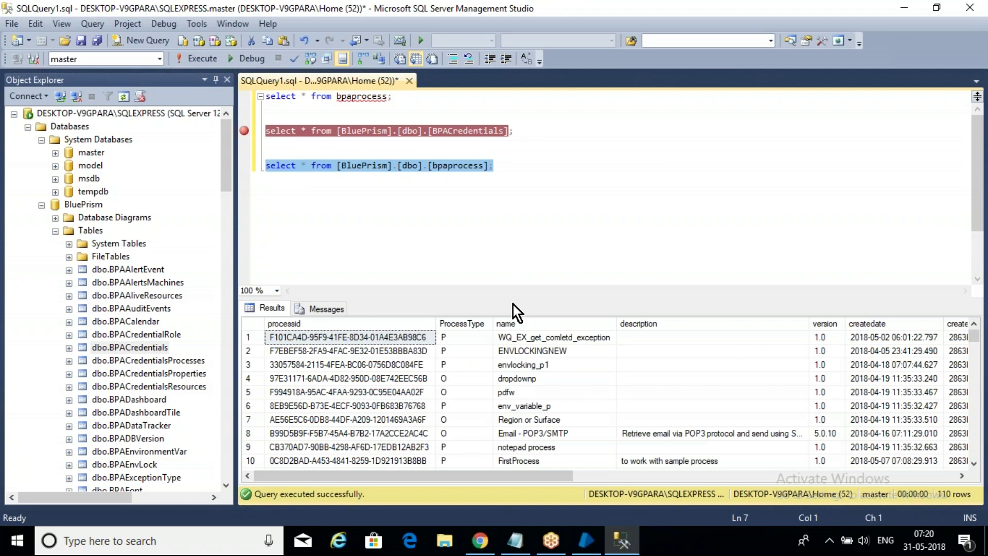
key(Up)
key(Up)
key(Up)
key(End)
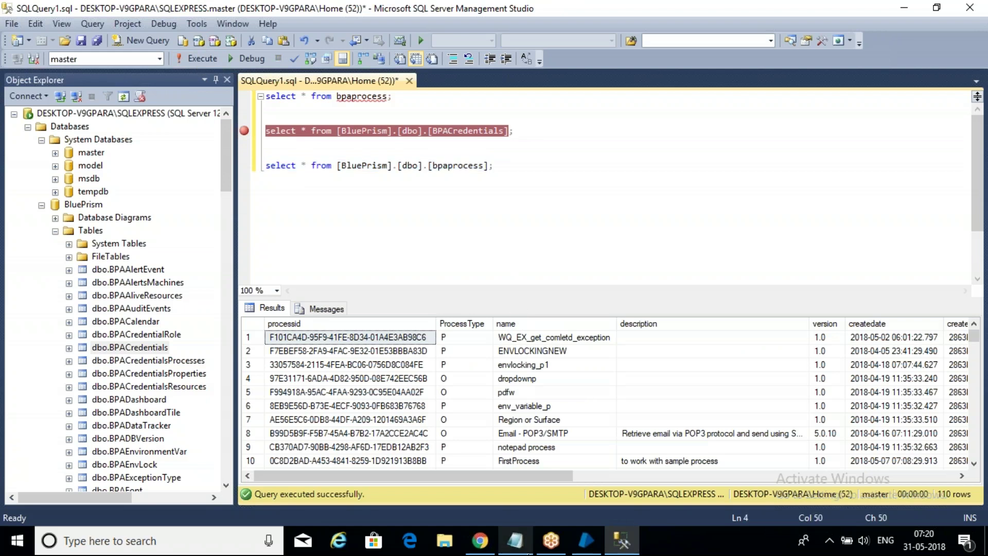
drag(556, 299, 557, 225)
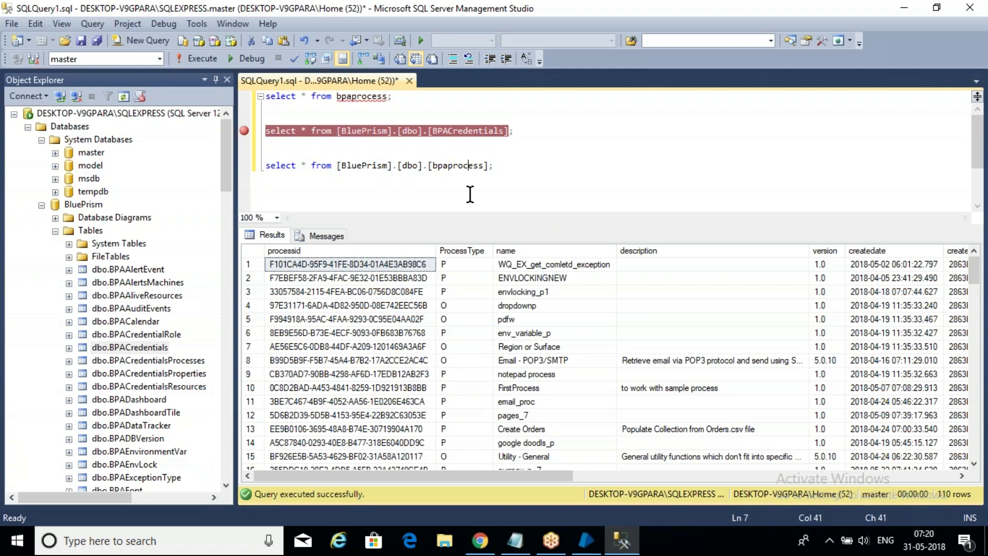
Step: Add two blank lines below the bpaprocess query
click(522, 162)
key(Return)
key(Return)
click(519, 166)
Step: In the Notepad notes, add "where" on a new line and insert "where sal >10000" before the semicolon of the database_name.dbo.table_name select
click(514, 540)
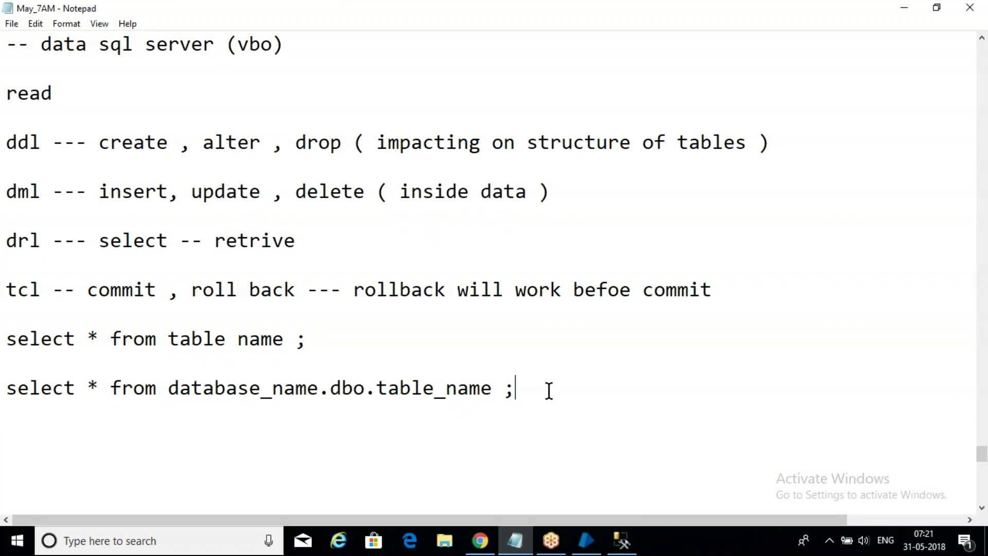
text(where)
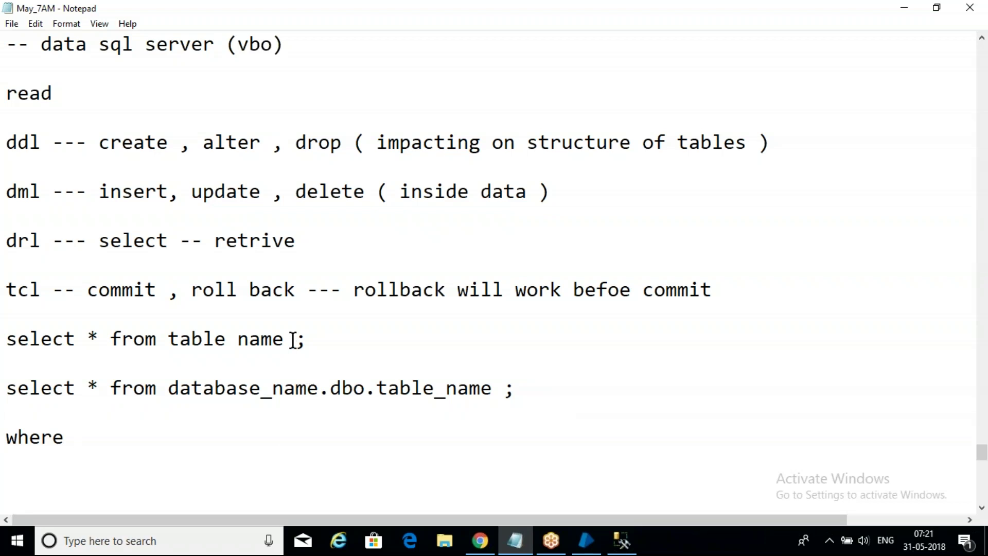
click(503, 388)
text(where s)
text(al >10)
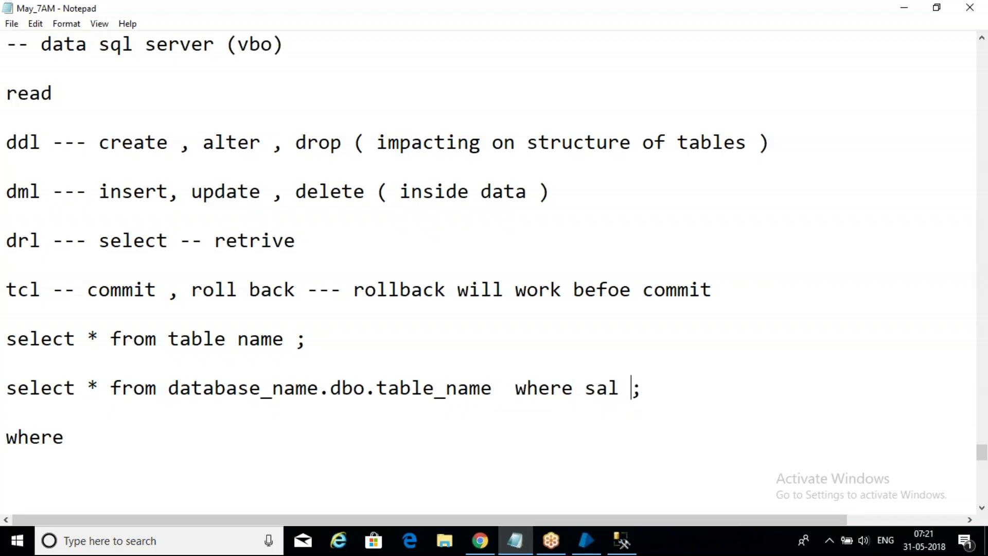
text(000)
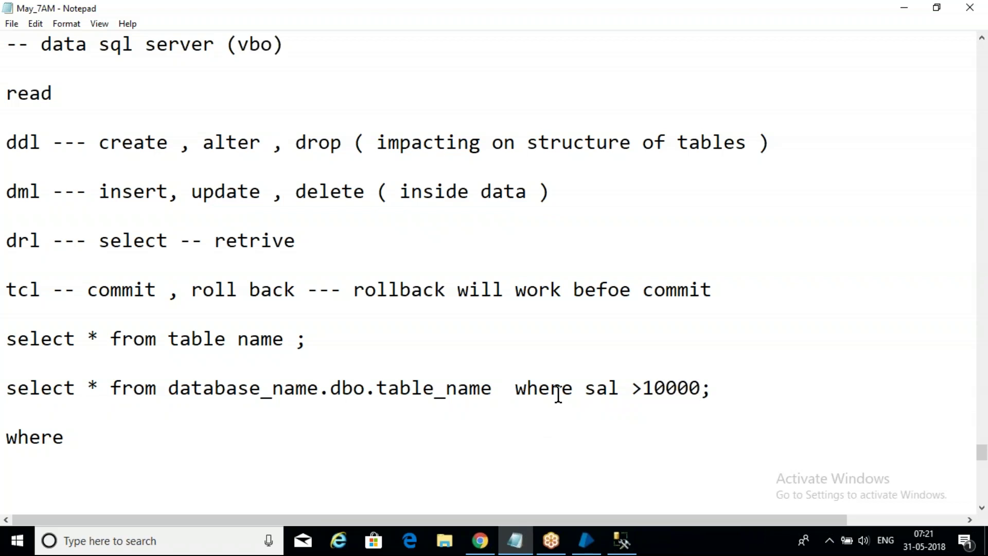
click(742, 397)
click(616, 388)
mouse_move(615, 388)
mouse_down()
mouse_move(587, 388)
mouse_move(597, 388)
mouse_up()
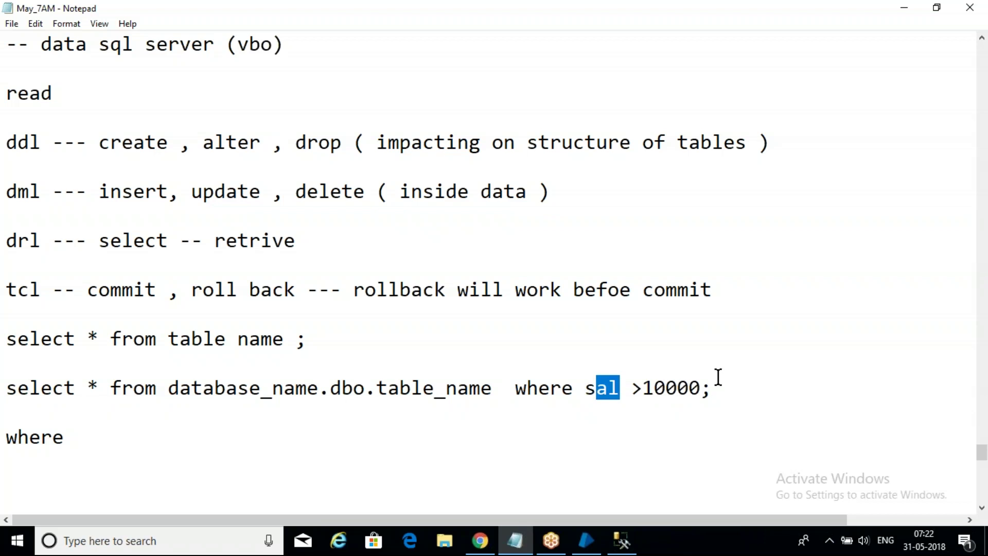
click(736, 385)
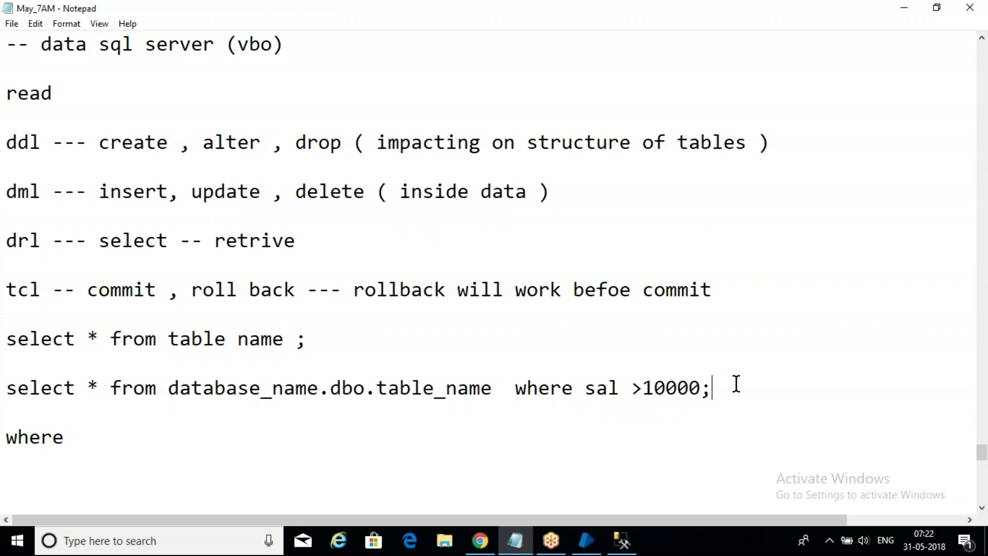
Step: Switch back to SQL Server Management Studio and replace the asterisk in the last query with the ProcessType column followed by a comma
click(588, 541)
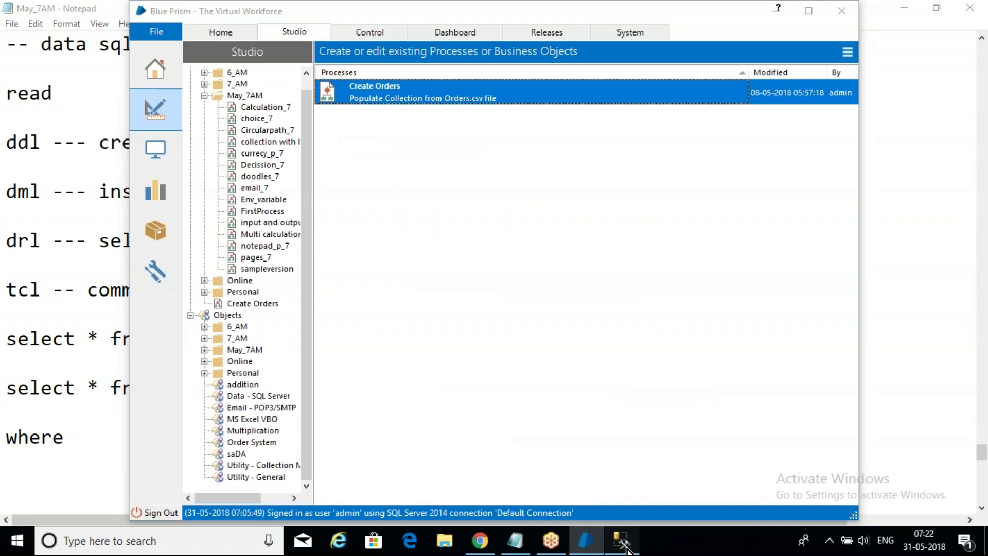
click(622, 540)
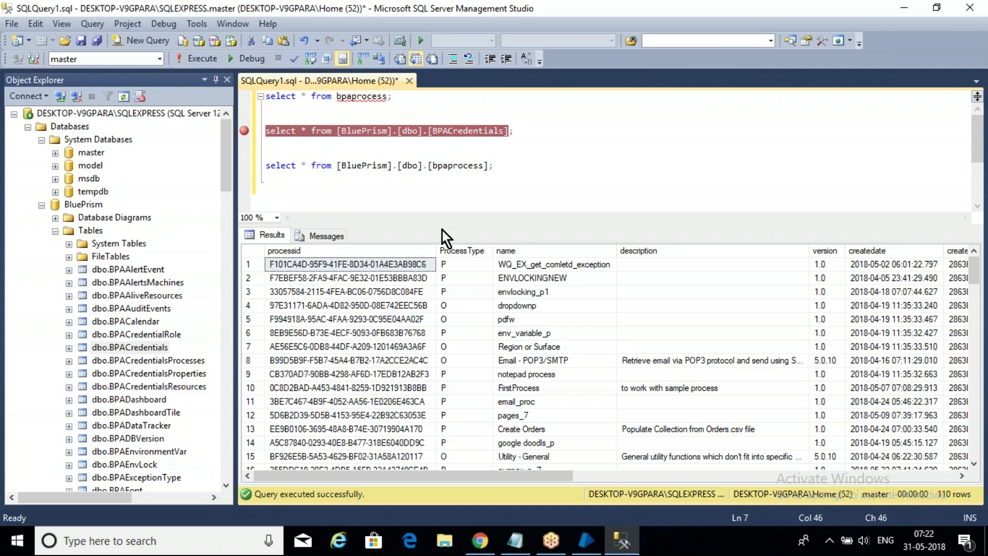
click(555, 415)
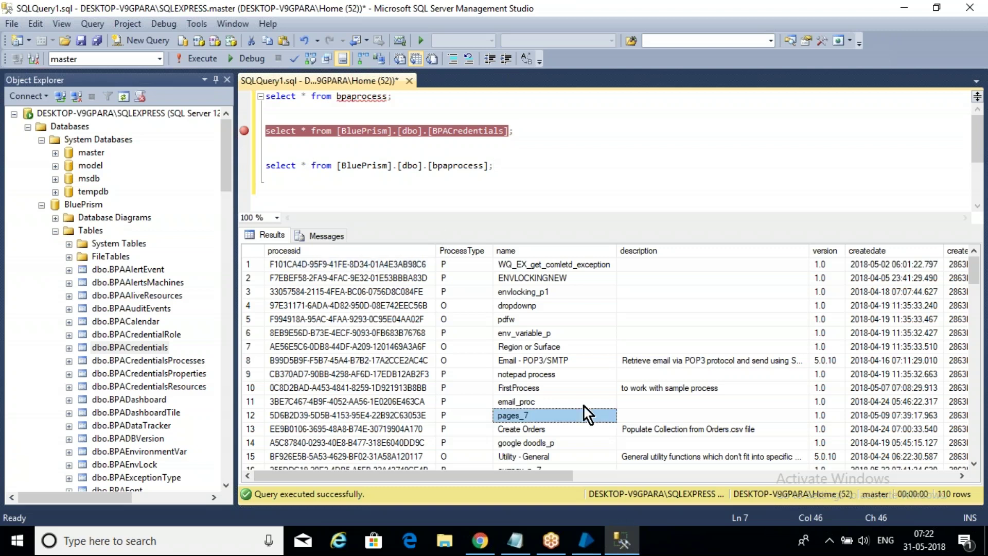
drag(306, 165, 266, 189)
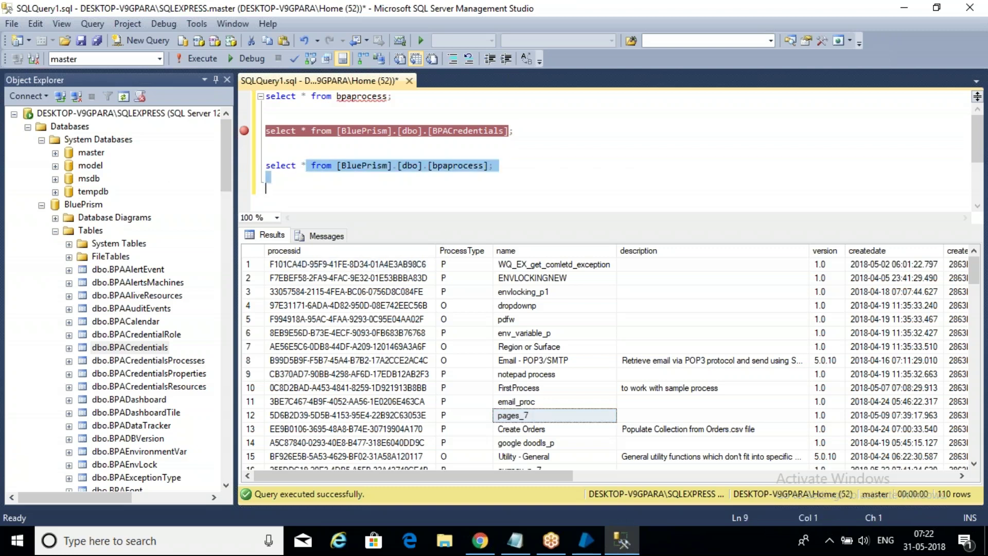
click(307, 162)
key(Left)
key(BackSpace)
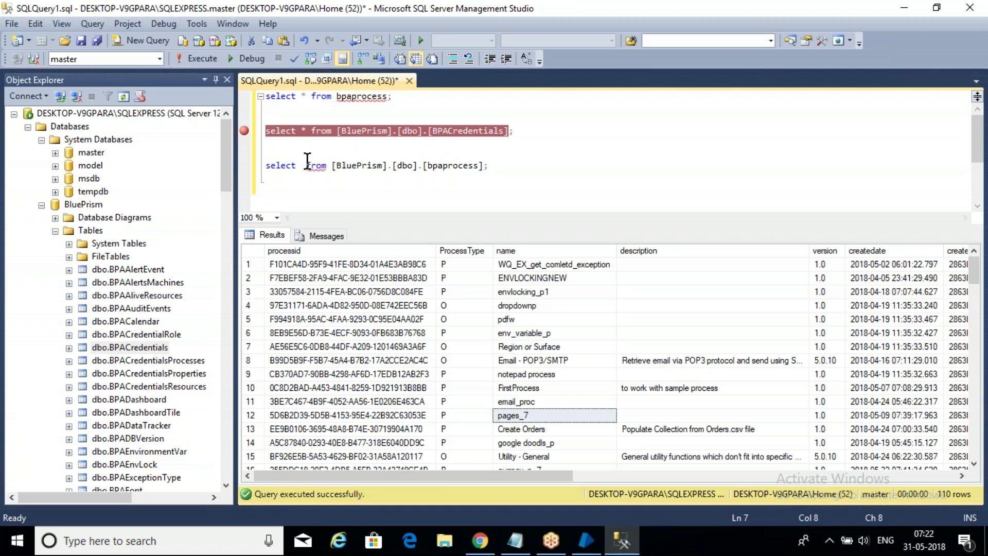
text(process)
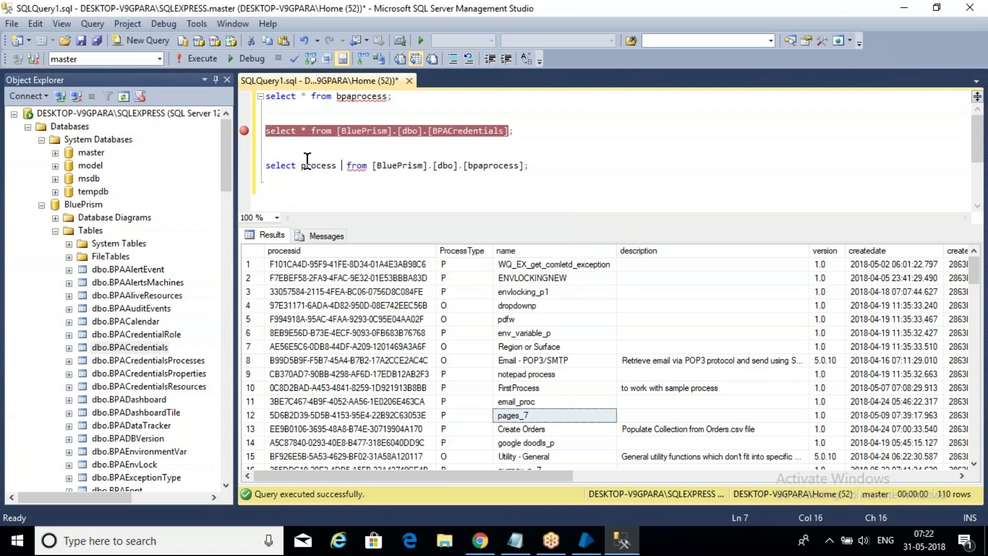
key(BackSpace)
key(BackSpace)
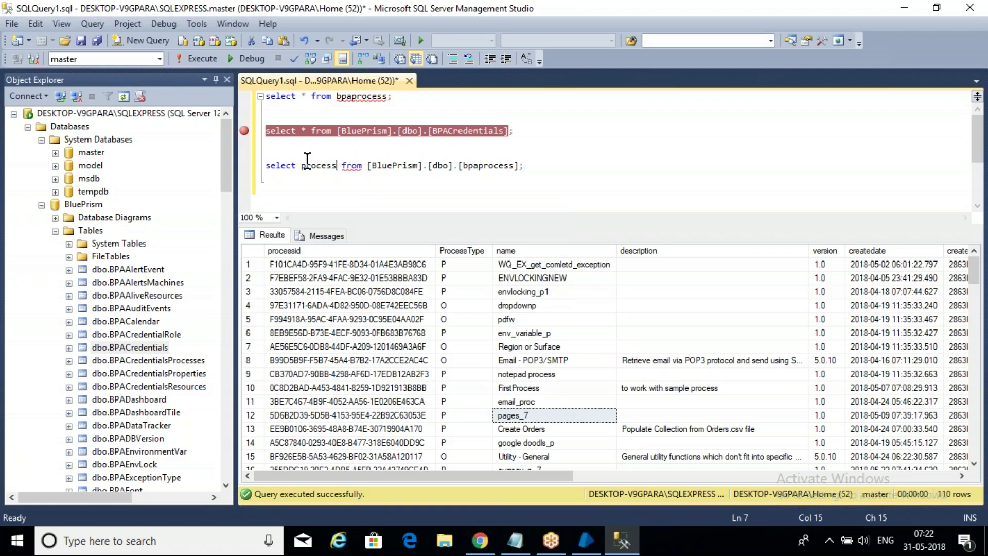
text(s)
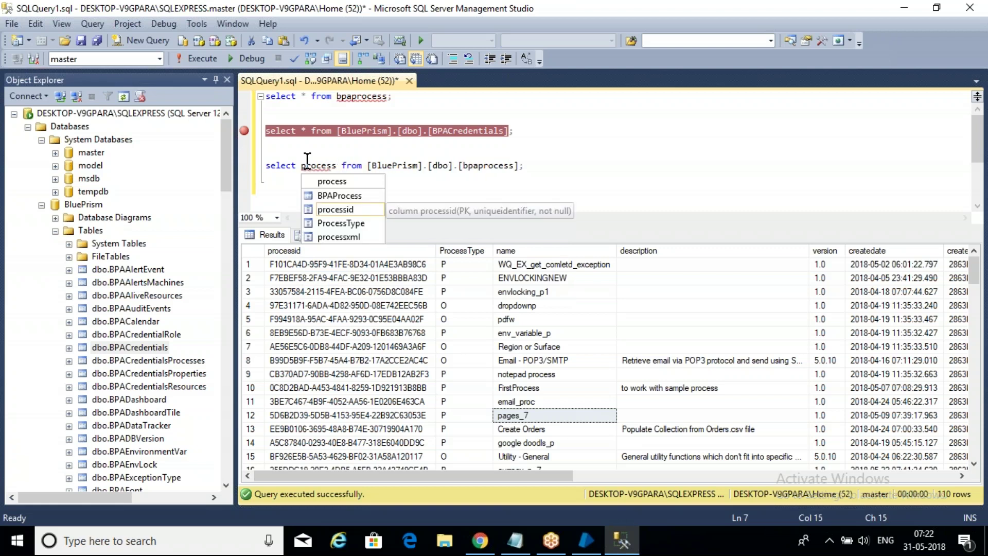
click(360, 226)
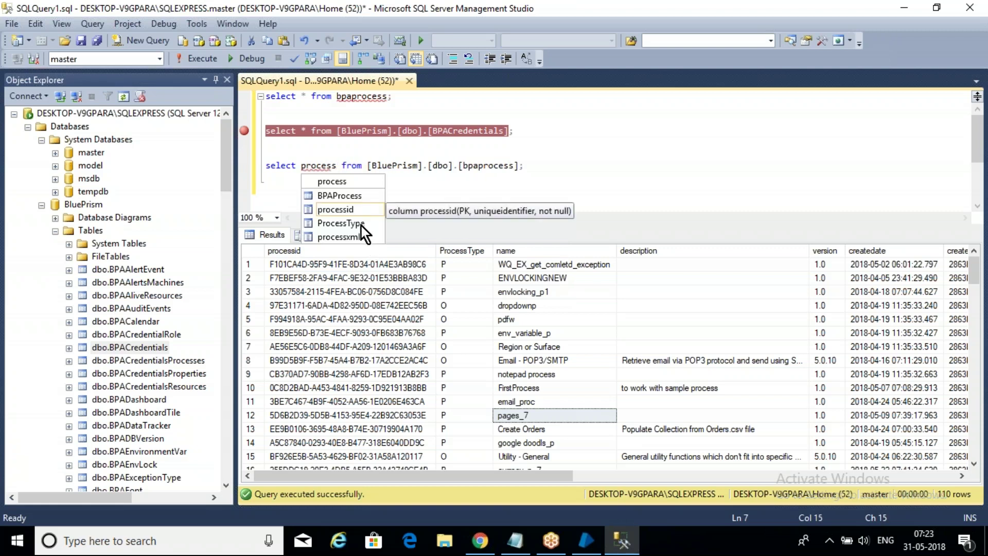
key(Tab)
text(,)
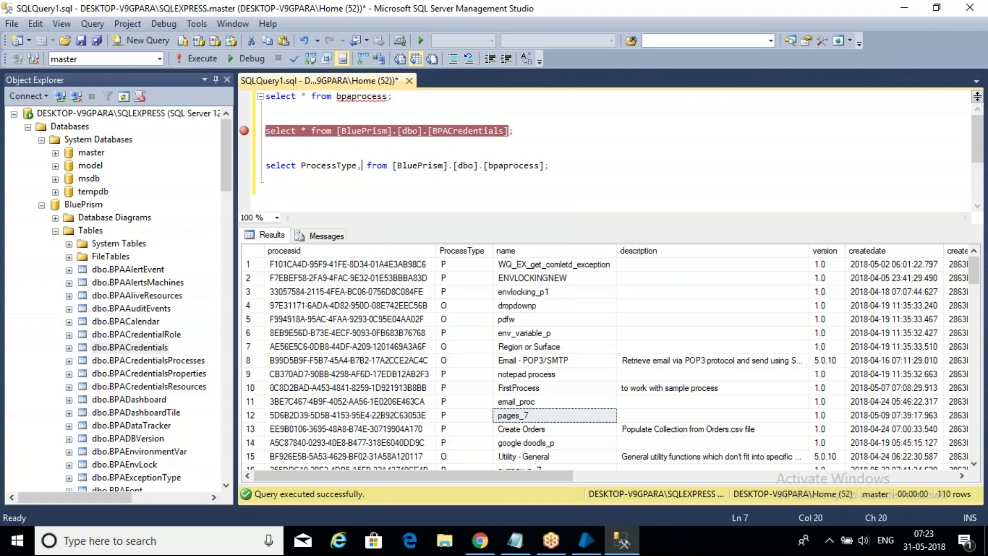
Step: Add the name and version columns after ProcessType in the bpaprocess query, separated by commas without spaces
text(name)
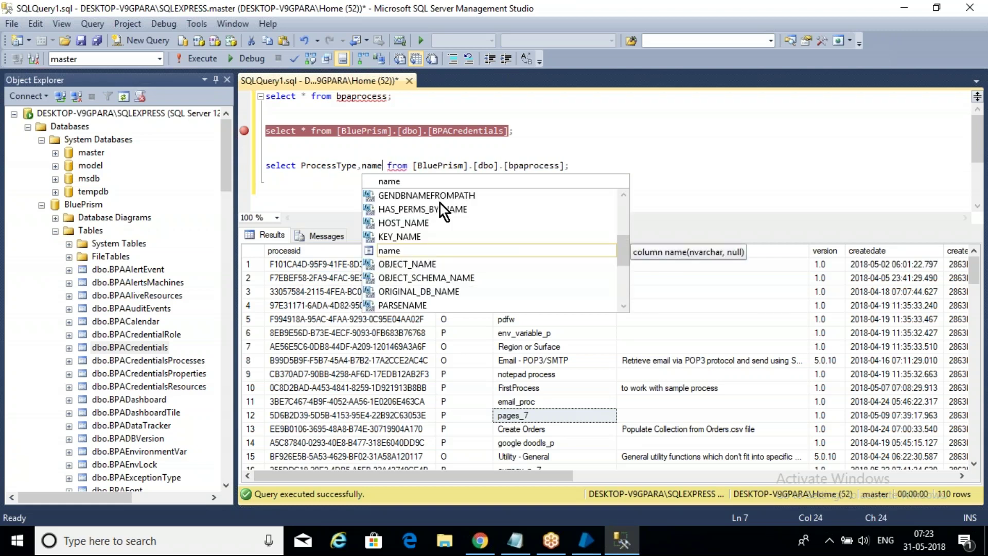
double_click(384, 251)
text(,)
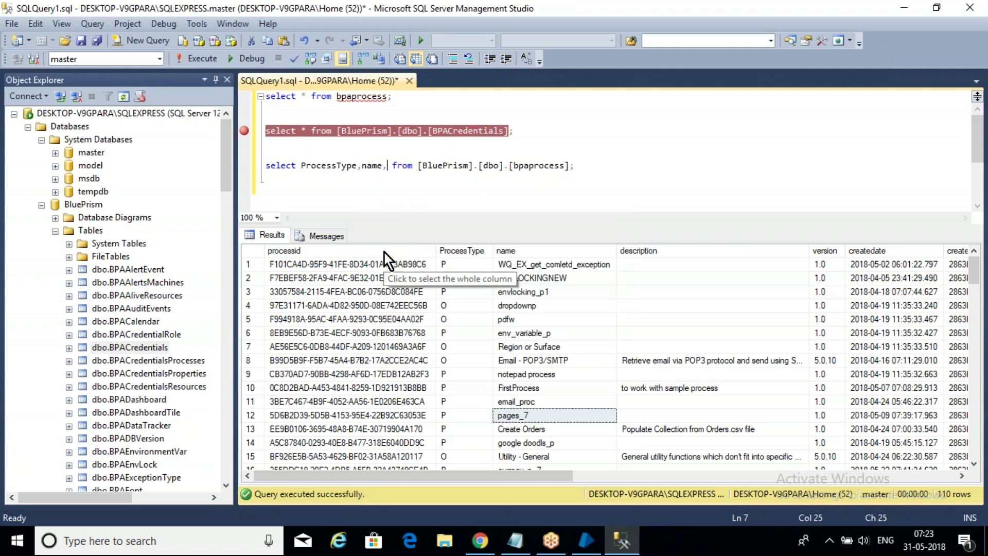
key(F6)
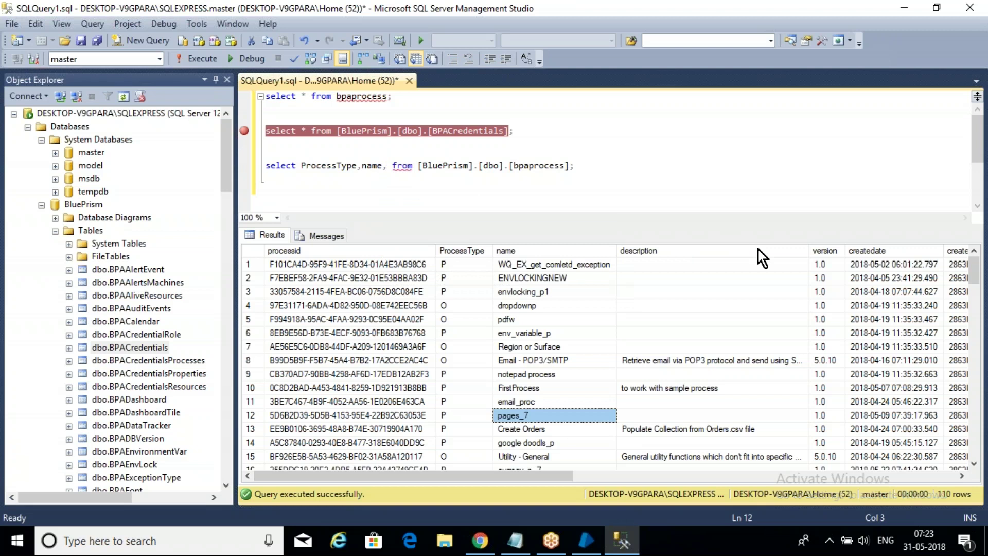
click(391, 166)
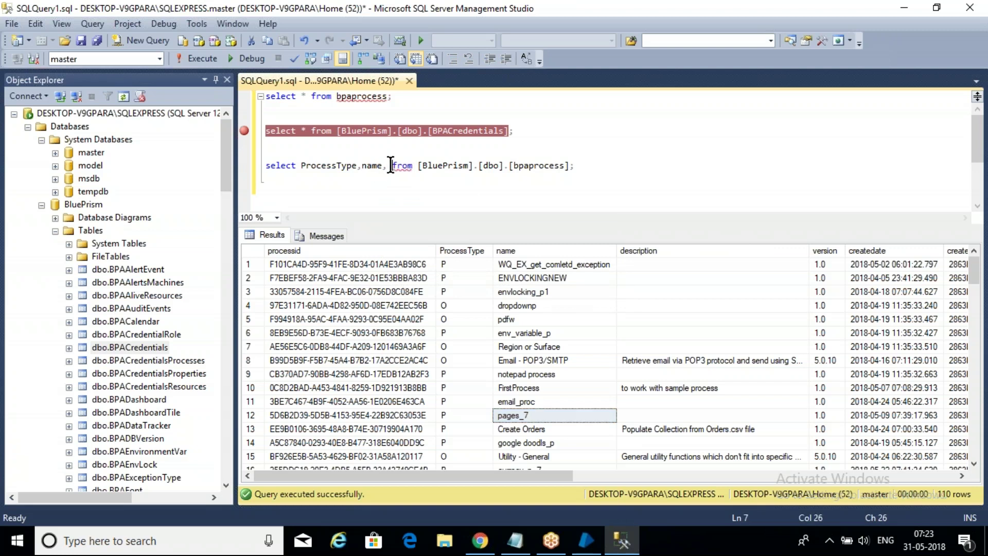
text(versio)
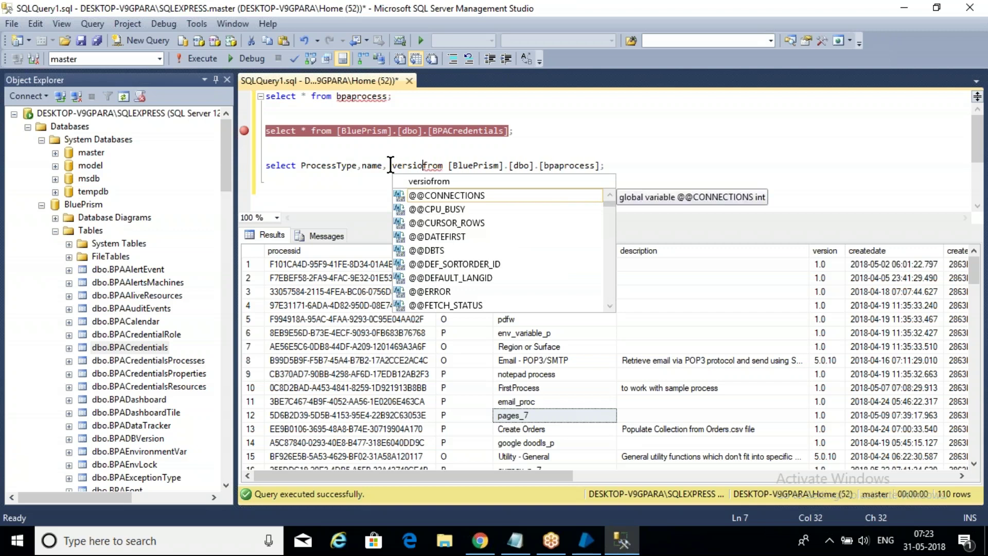
text(n)
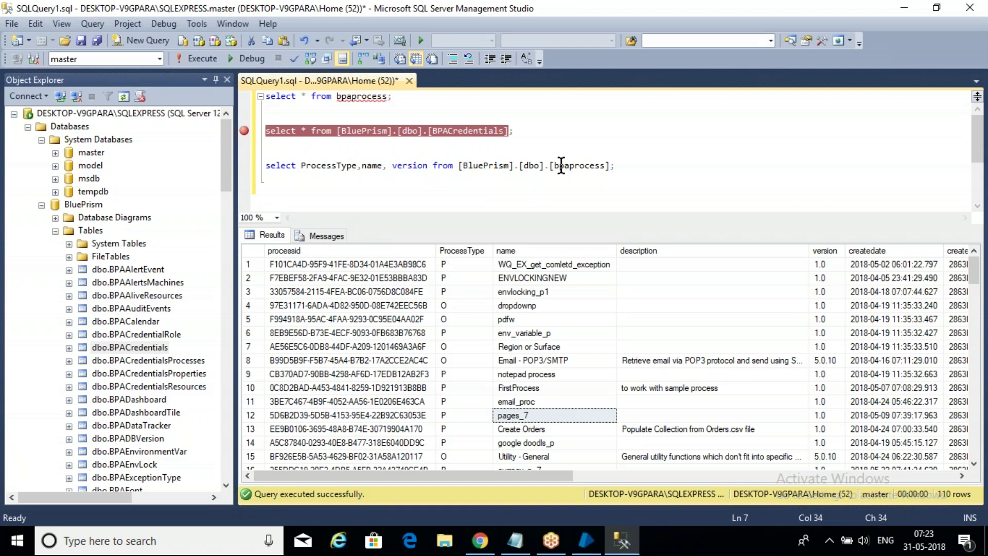
click(392, 169)
key(BackSpace)
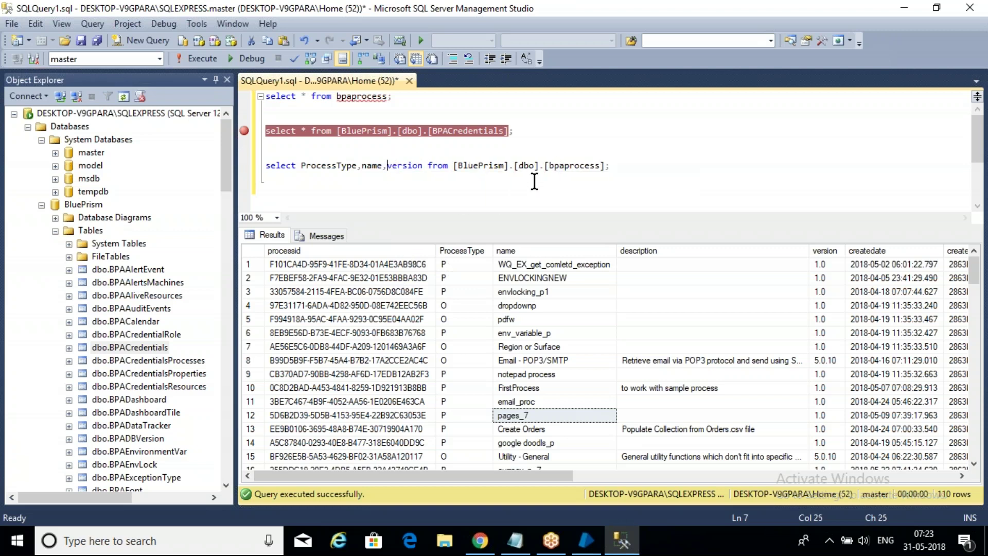
Step: Execute only the query for ProcessType, name and version and look through its result rows
drag(644, 165, 337, 143)
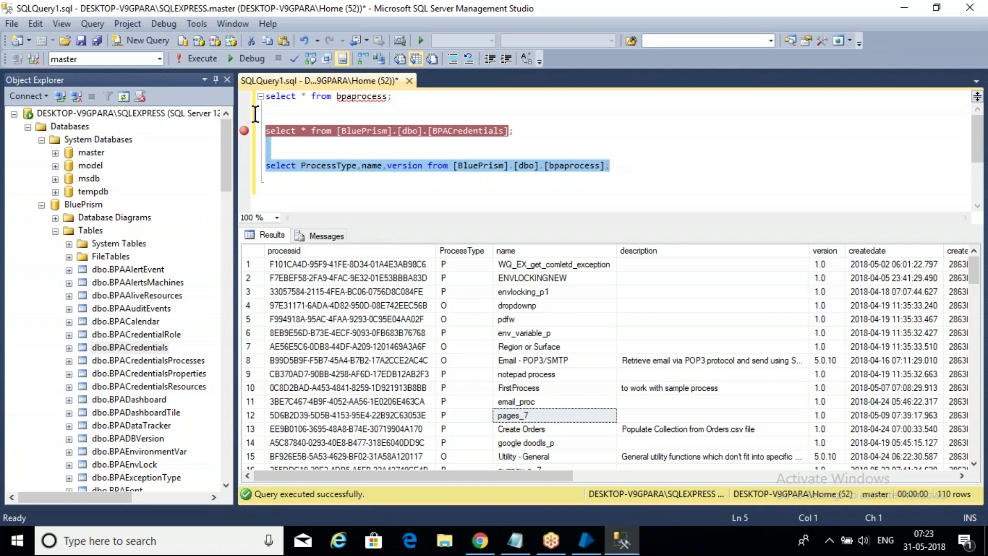
click(203, 63)
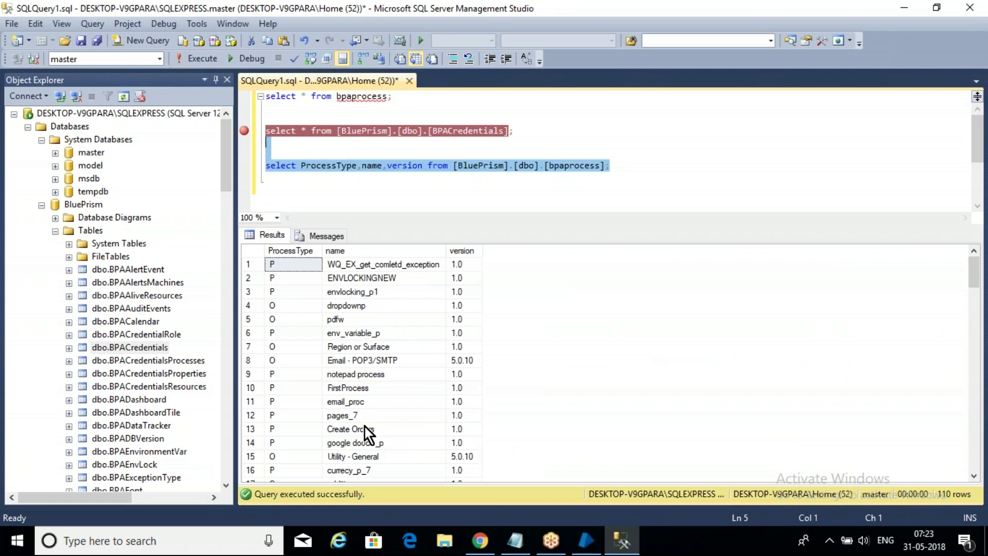
drag(974, 286, 978, 259)
Step: Append the condition "where processtype='O'" before the bpaprocess query's semicolon and select the whole statement
click(617, 165)
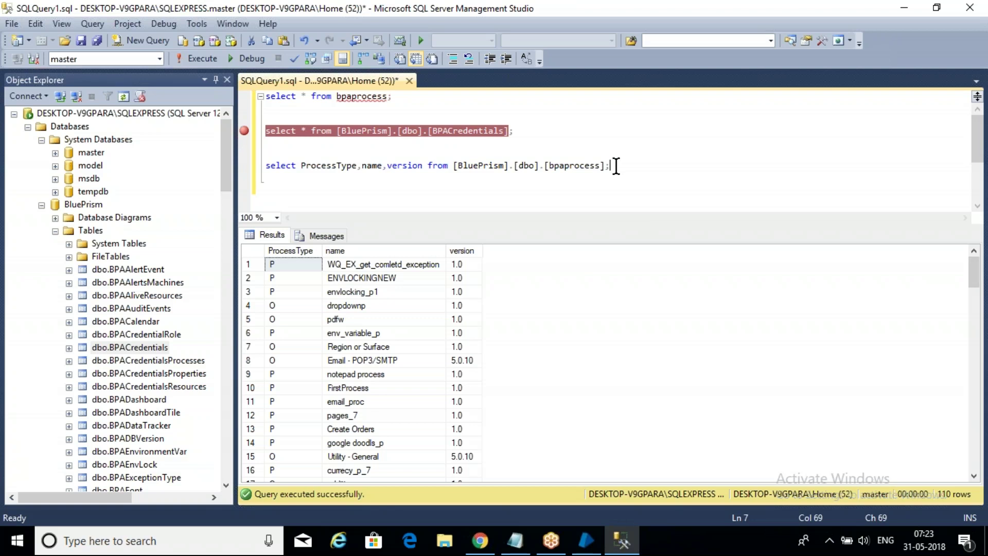
key(BackSpace)
text(where )
text(proces)
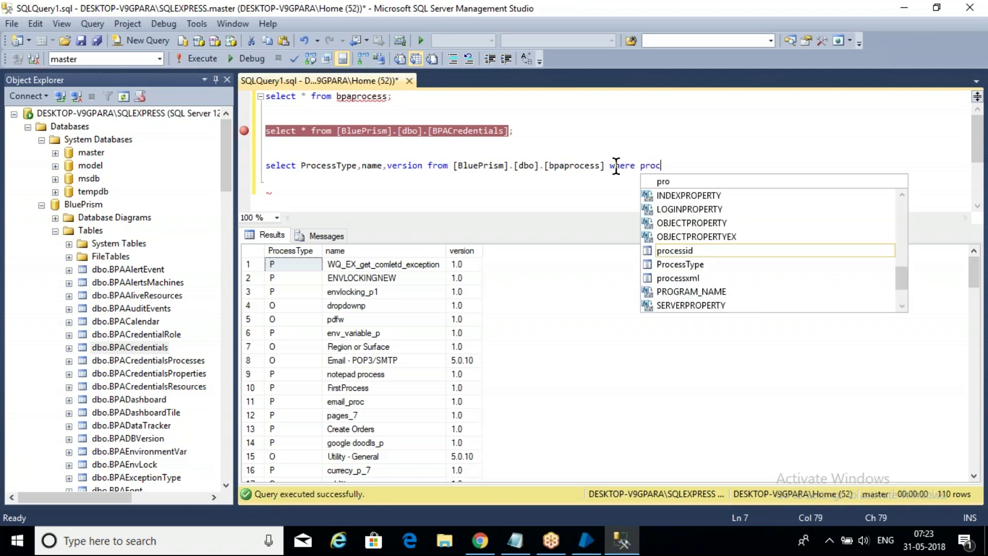
text(sty)
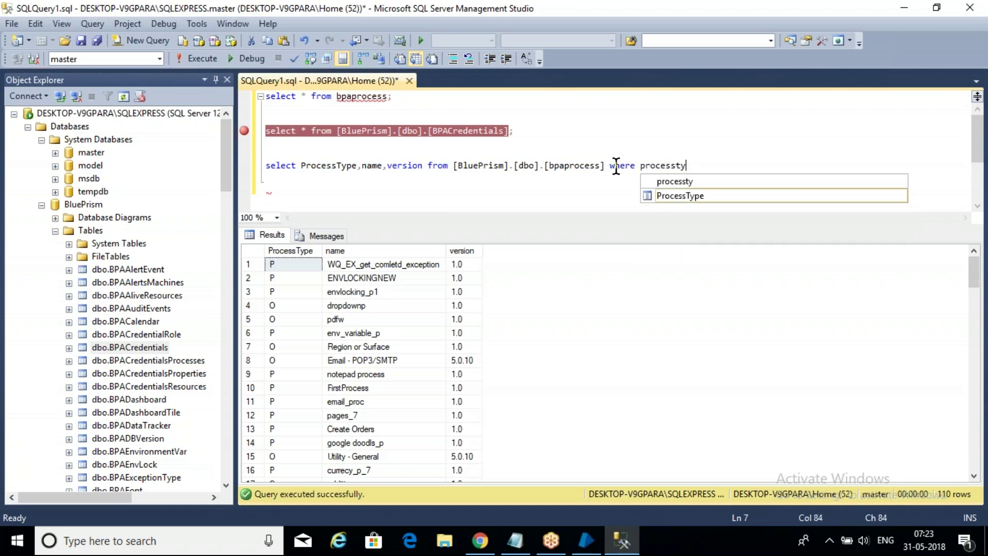
text(pe=)
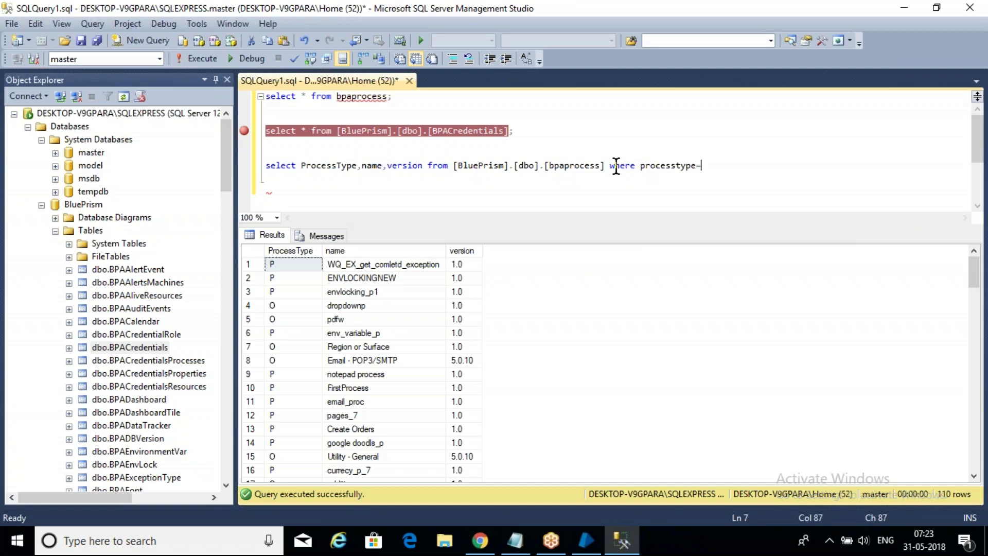
text('O';)
drag(732, 165, 267, 153)
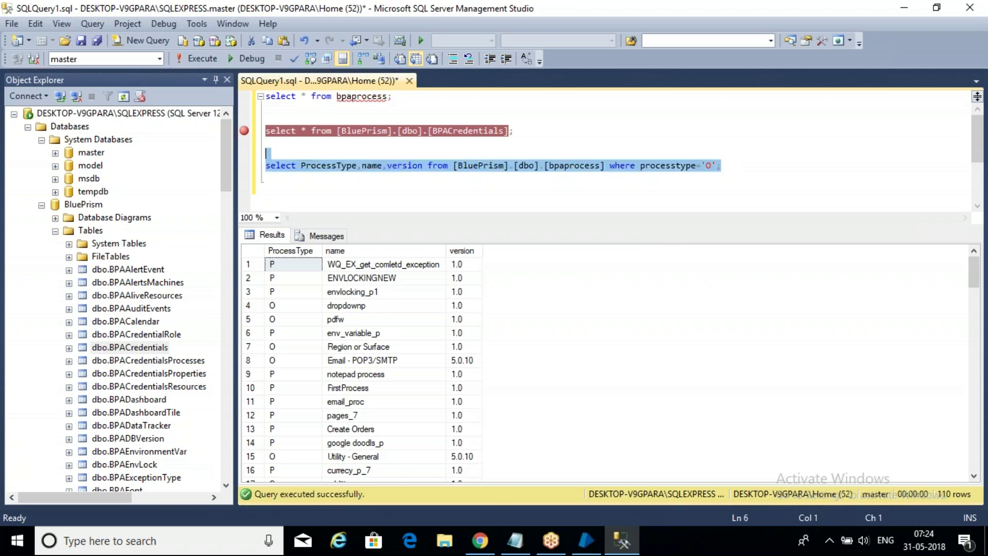
Step: Execute only the bpaprocess query with the processtype='O' condition and look through its result rows
click(201, 61)
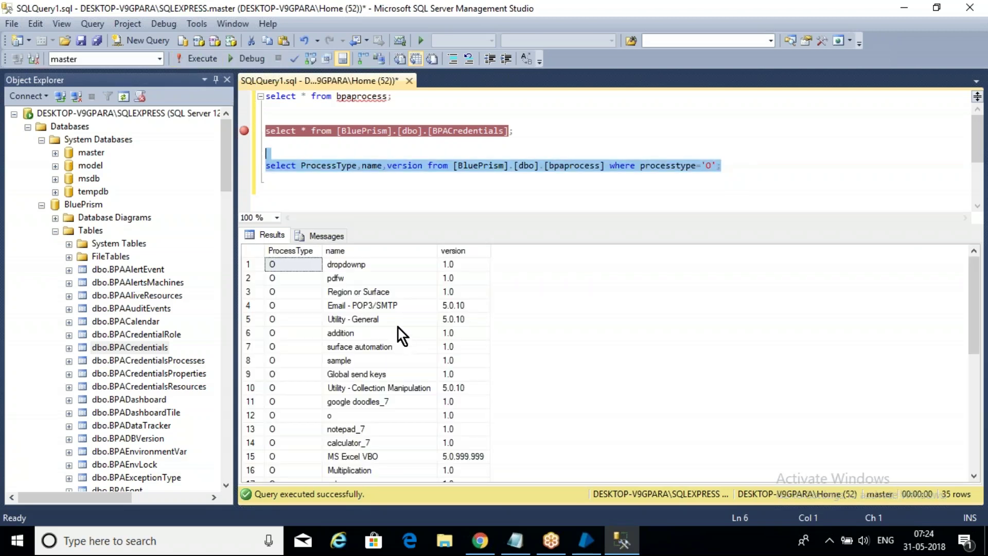
drag(978, 301, 977, 260)
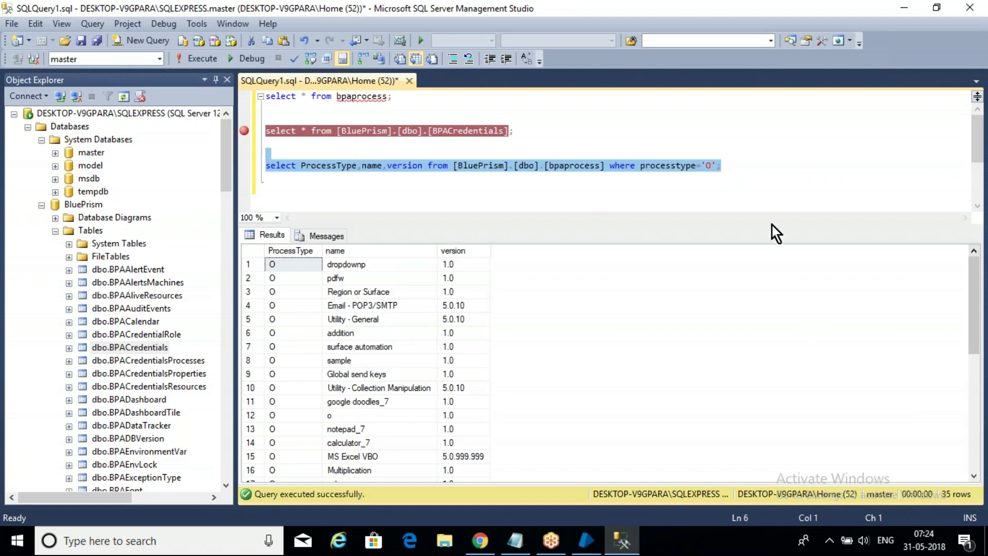
click(755, 166)
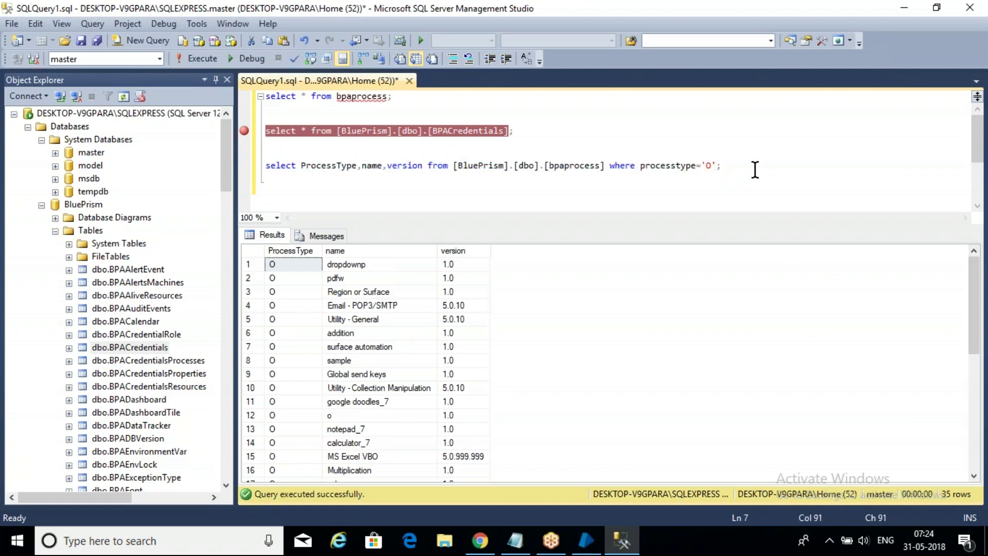
shift+click(254, 154)
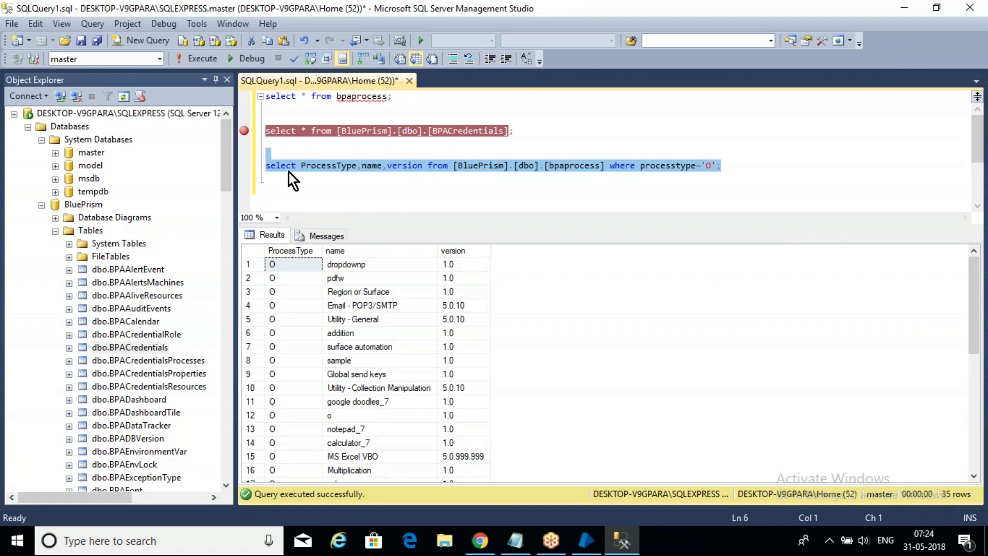
click(761, 170)
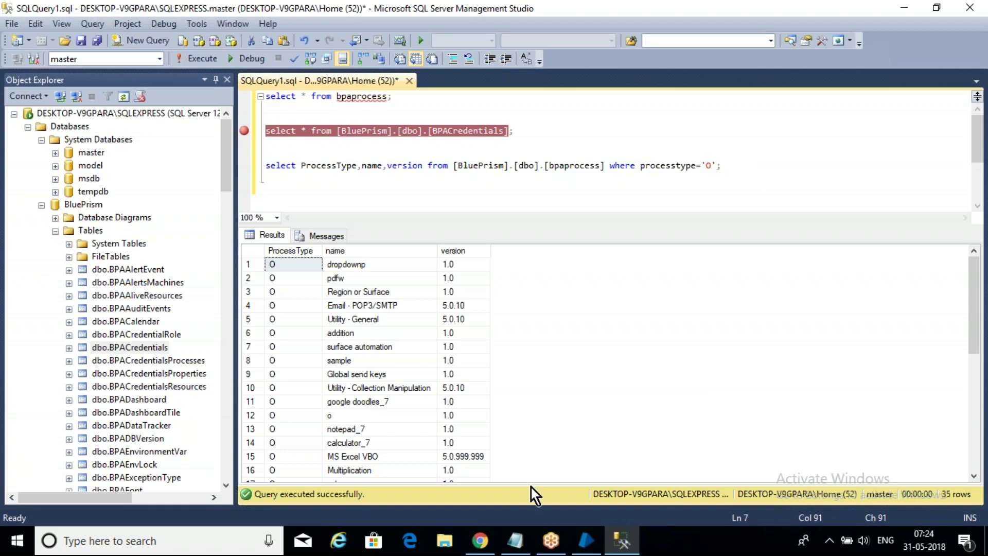
Step: Switch to the Notepad notes and add the line OLEDB below "where", with a row of four dashes under it
click(515, 539)
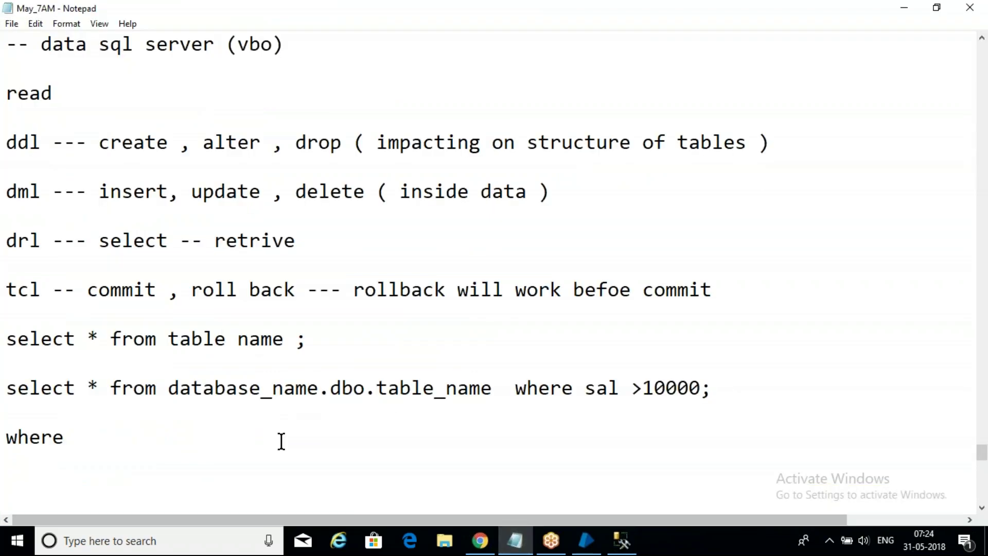
click(192, 454)
key(Return)
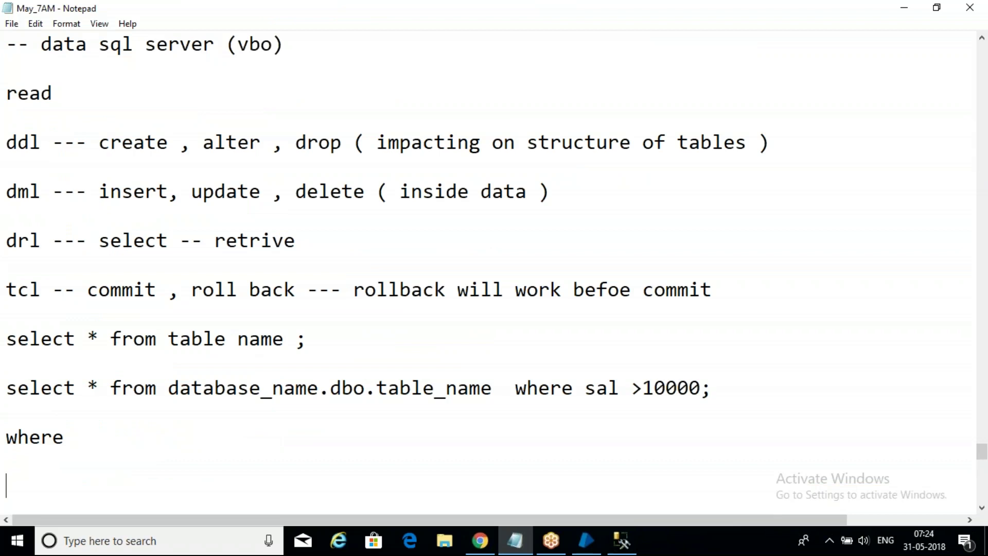
click(298, 41)
click(108, 468)
key(Return)
text(----)
click(6, 461)
text(OLEDB)
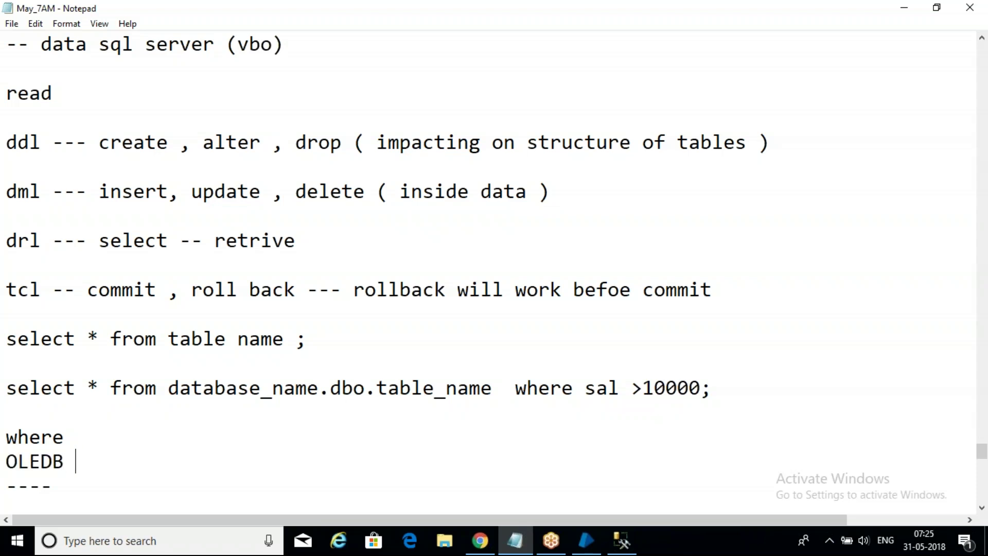
Step: Separate OLEDB from "where" with a blank line, append "-- vbo" to it and add blank lines below
click(109, 444)
key(Return)
click(137, 489)
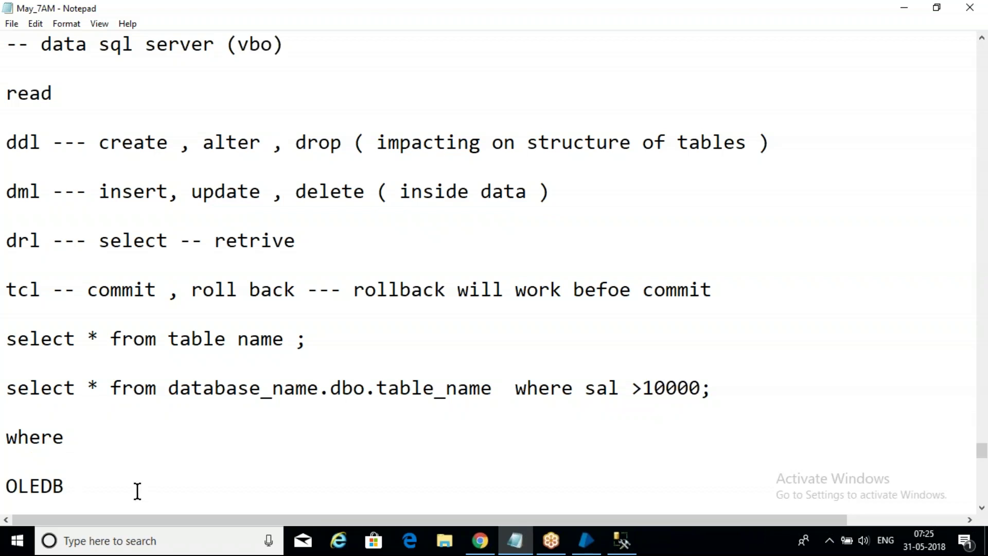
text(-- vbo)
drag(64, 486, 10, 485)
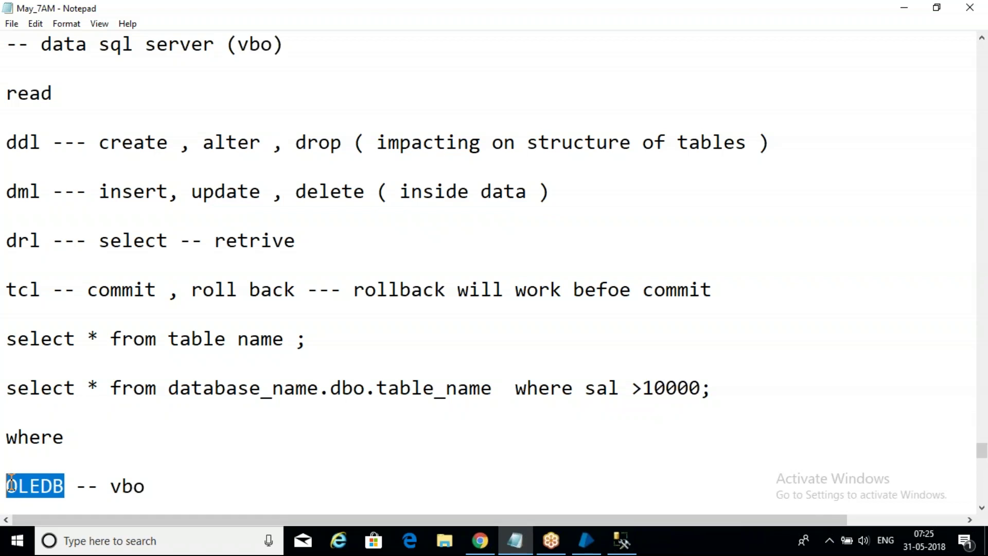
key(End)
key(Return)
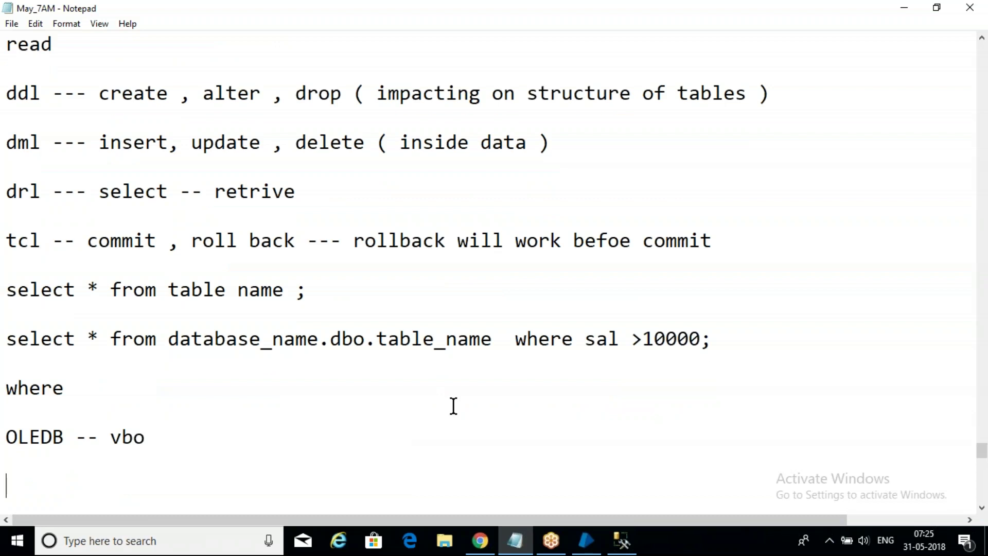
click(212, 454)
key(Return)
key(Return)
click(35, 439)
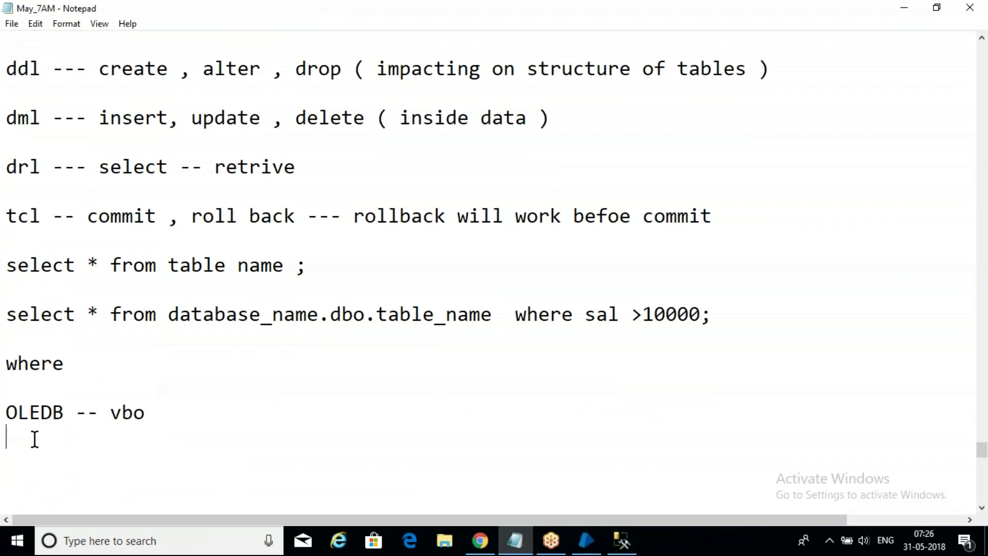
key(Return)
Step: Switch to Blue Prism showing its Studio area and maximize the window
click(586, 533)
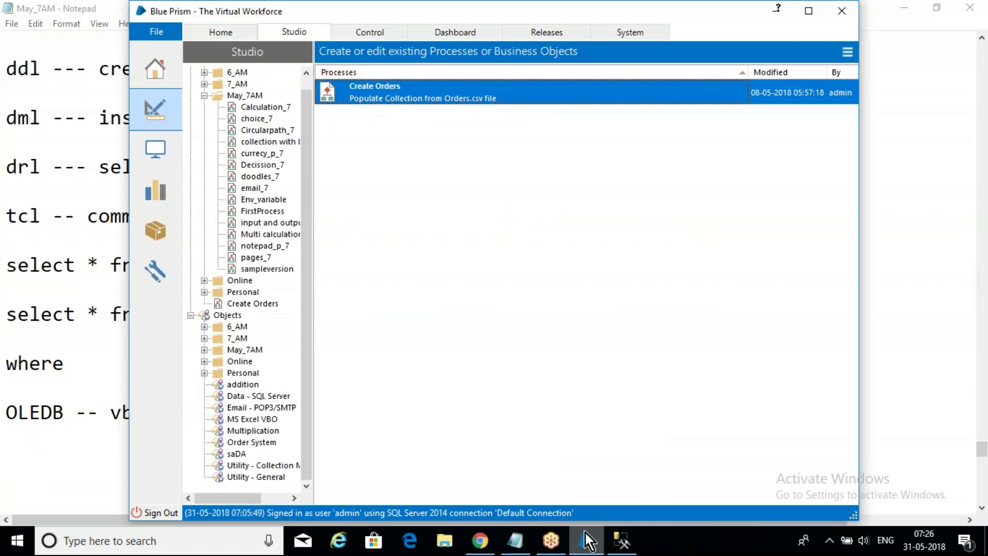
click(4, 5)
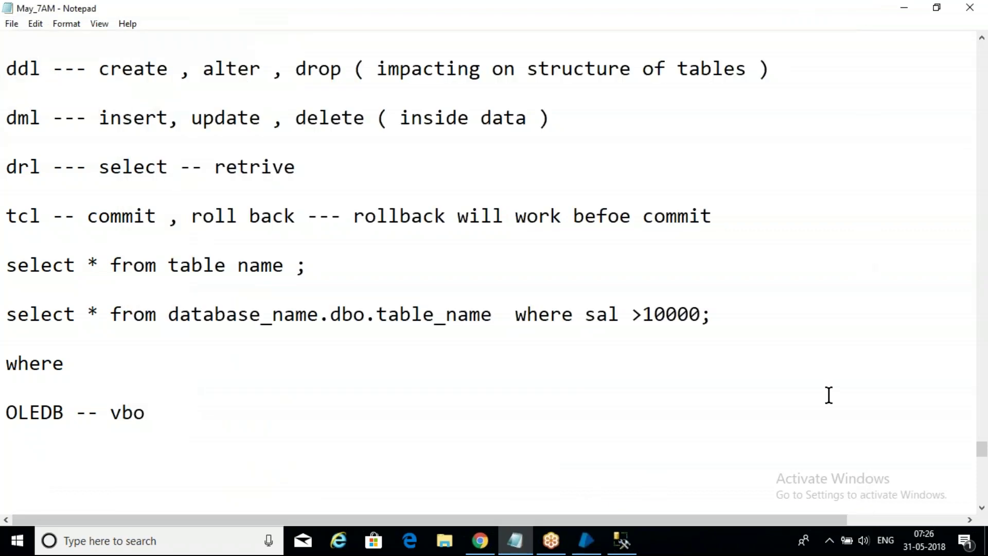
click(586, 540)
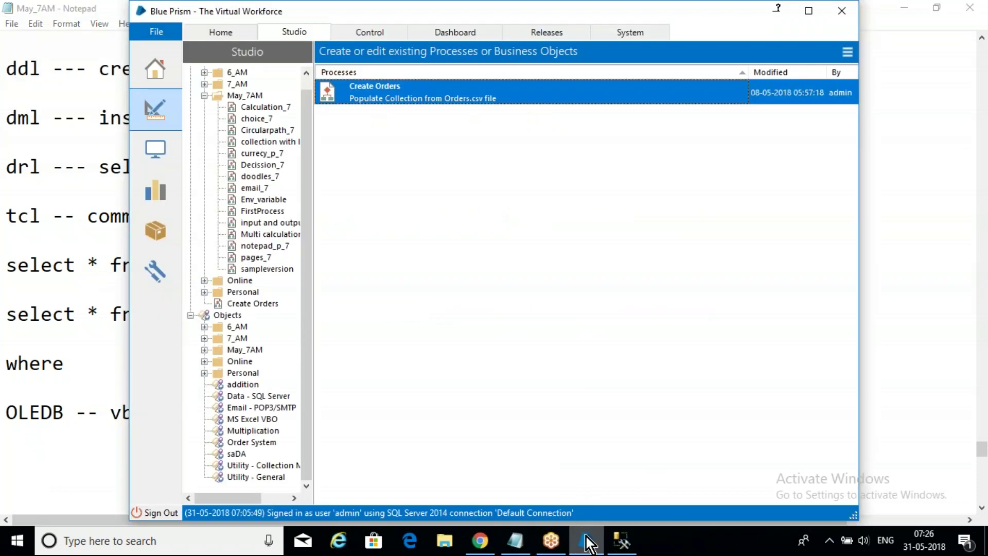
drag(477, 11, 406, 45)
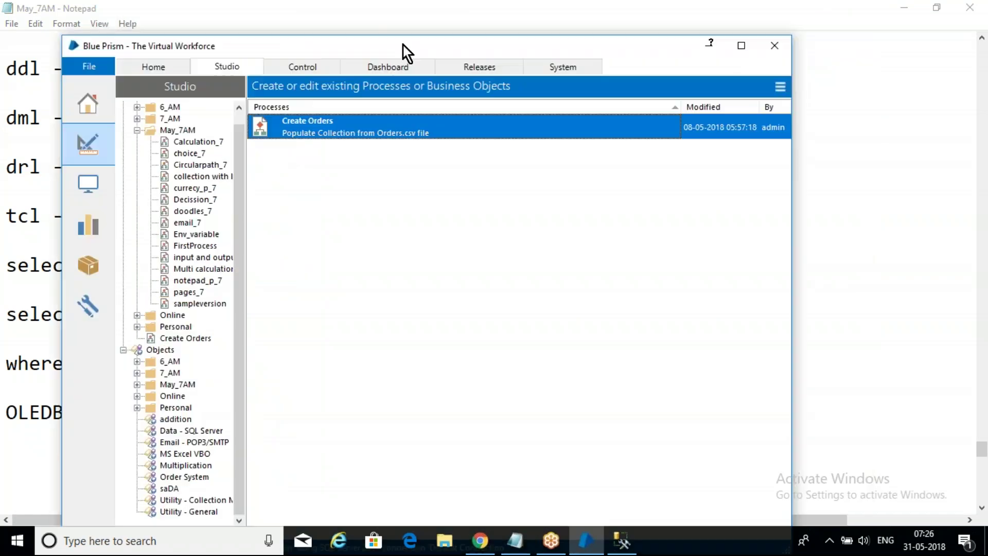
click(741, 45)
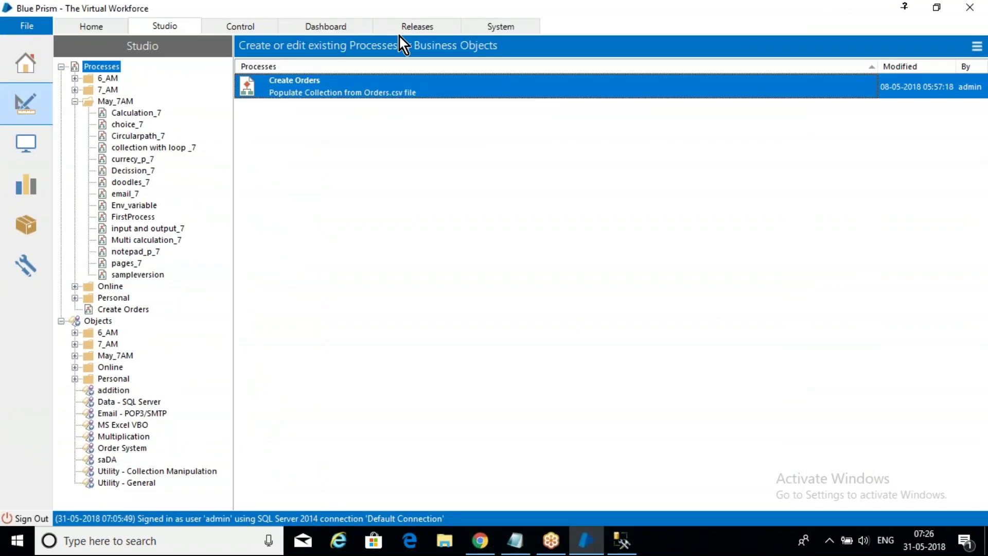
Step: Start a release import and choose "BPA Object - Data - SQL Server" from the VBO folder as the input file
click(29, 27)
click(28, 27)
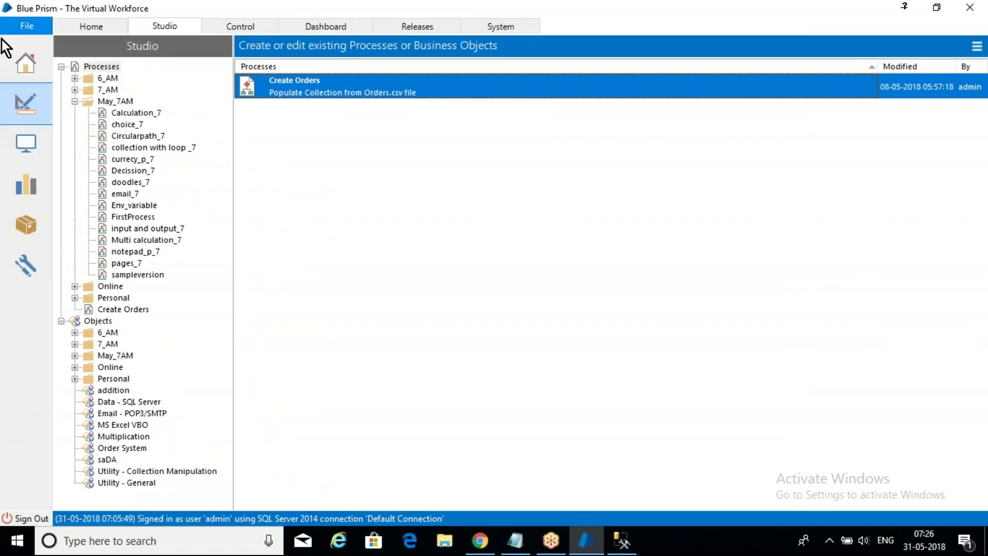
click(20, 26)
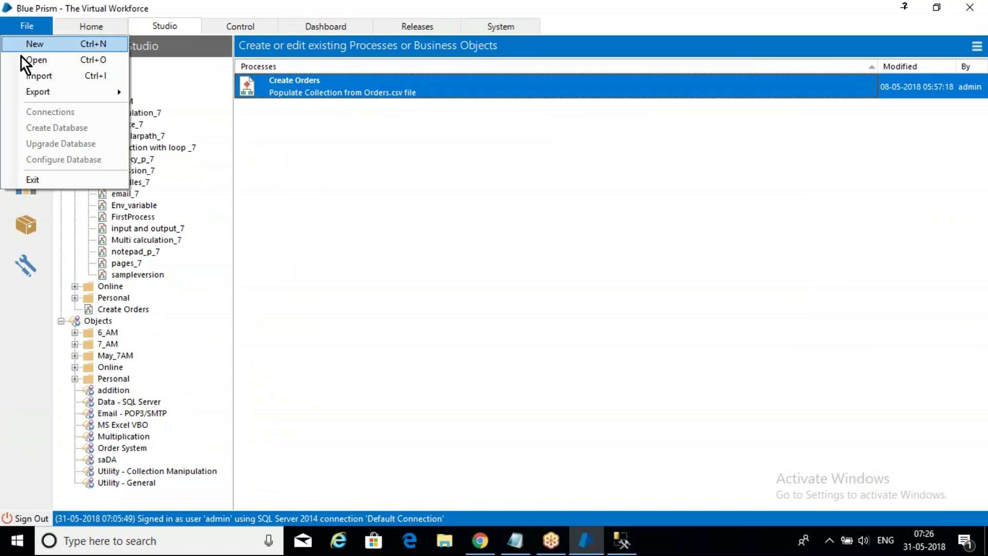
click(34, 73)
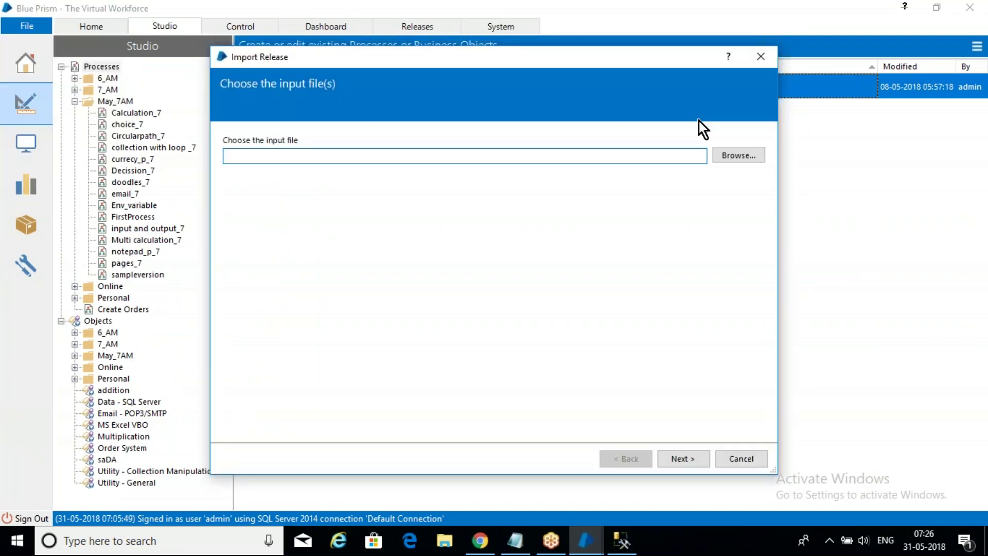
click(724, 158)
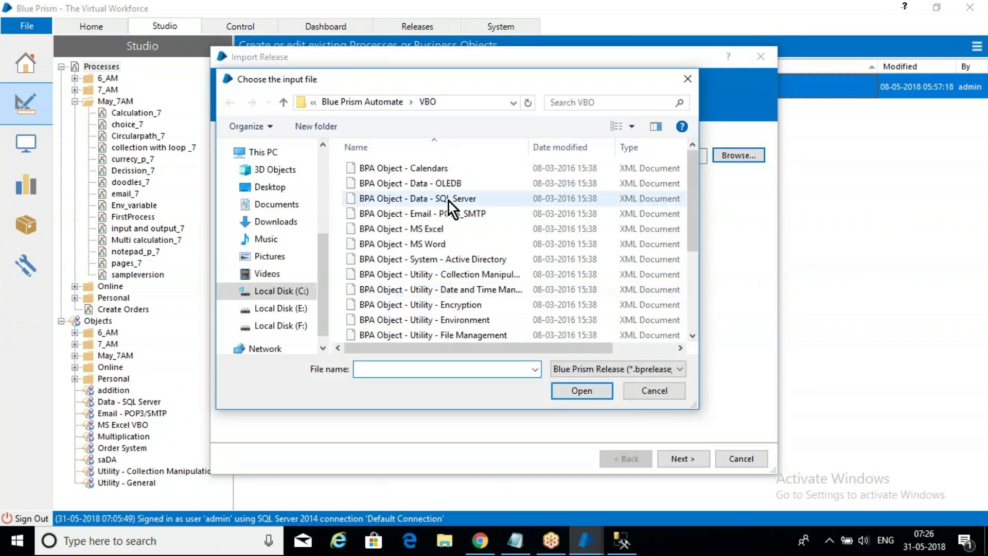
click(447, 98)
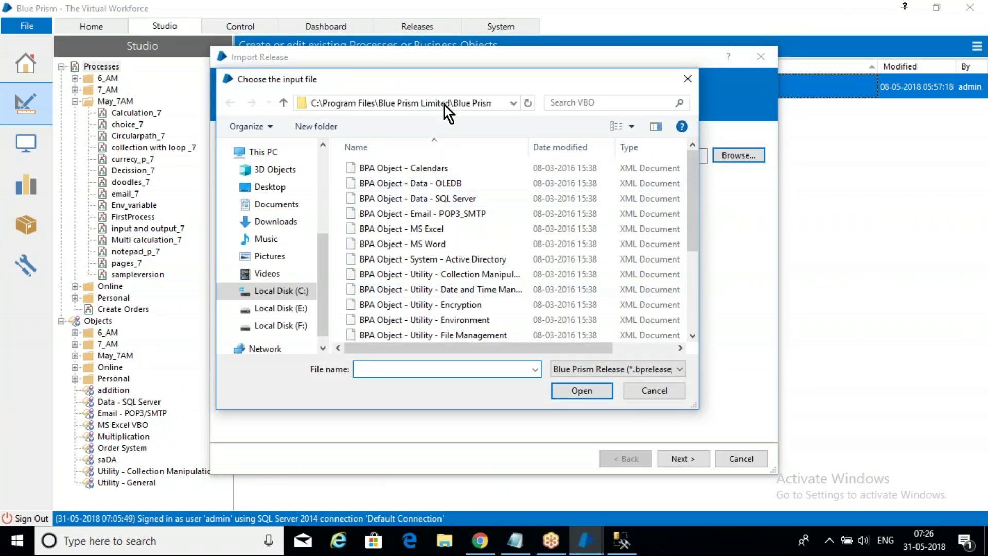
click(438, 186)
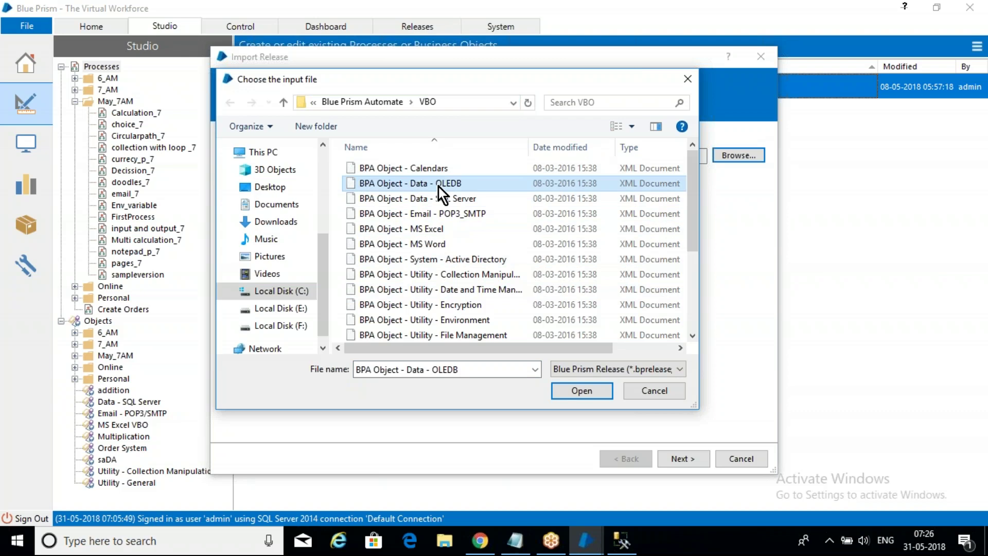
click(439, 201)
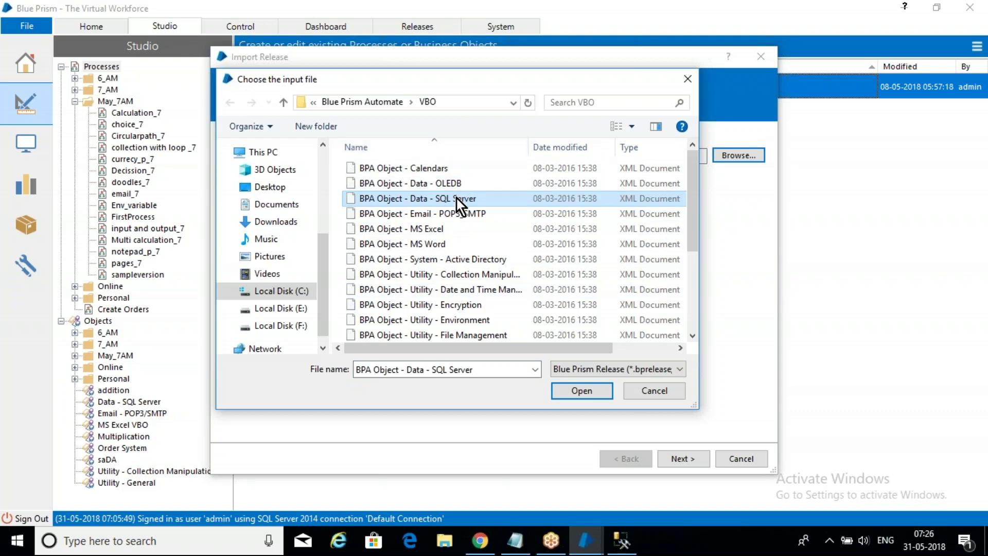
click(455, 182)
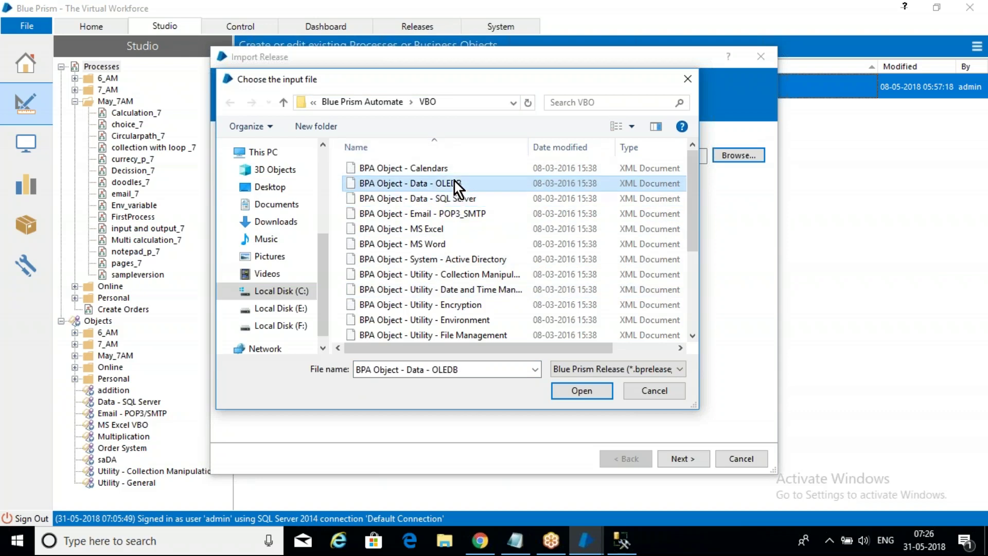
click(454, 196)
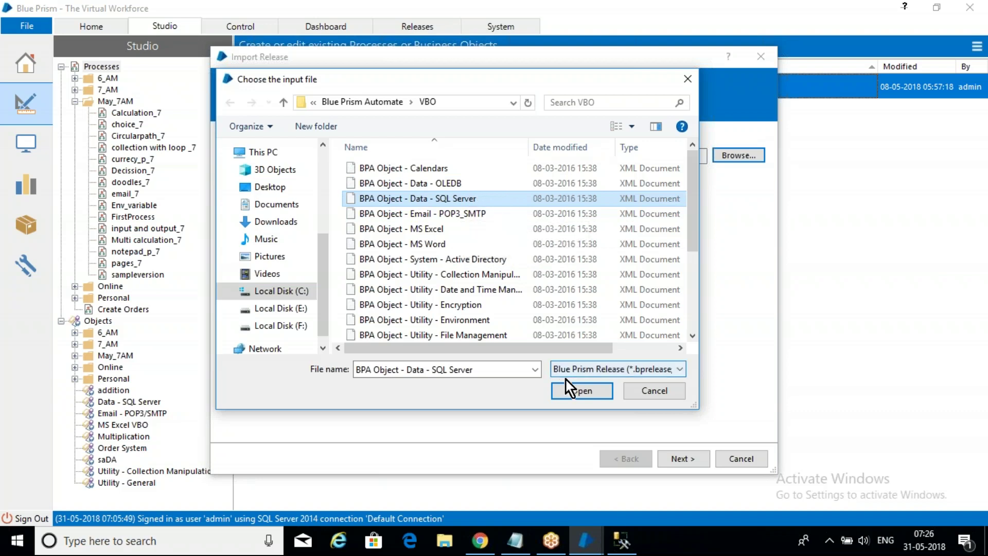
click(577, 390)
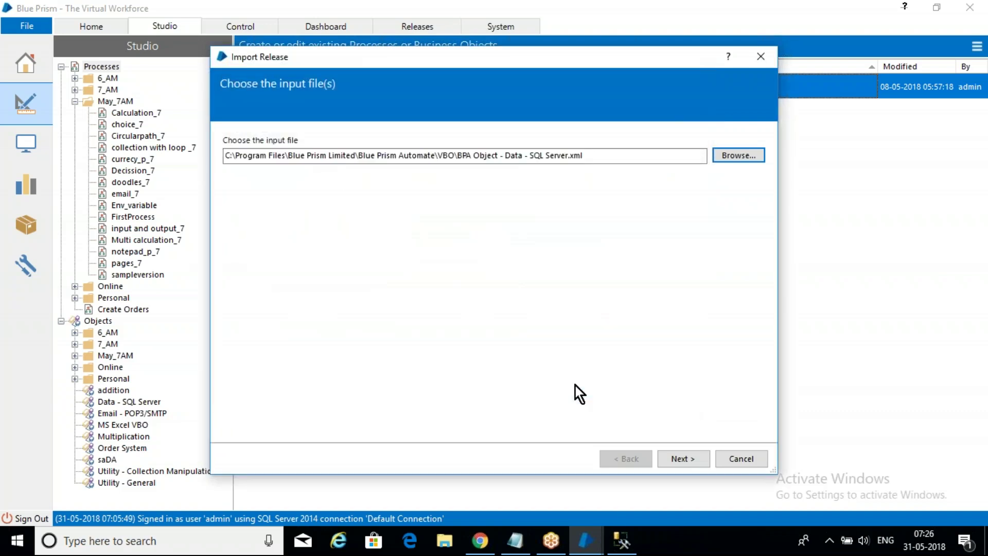
Step: Import the SQL Server object, overwriting the existing business object, and finish the import wizard
click(681, 459)
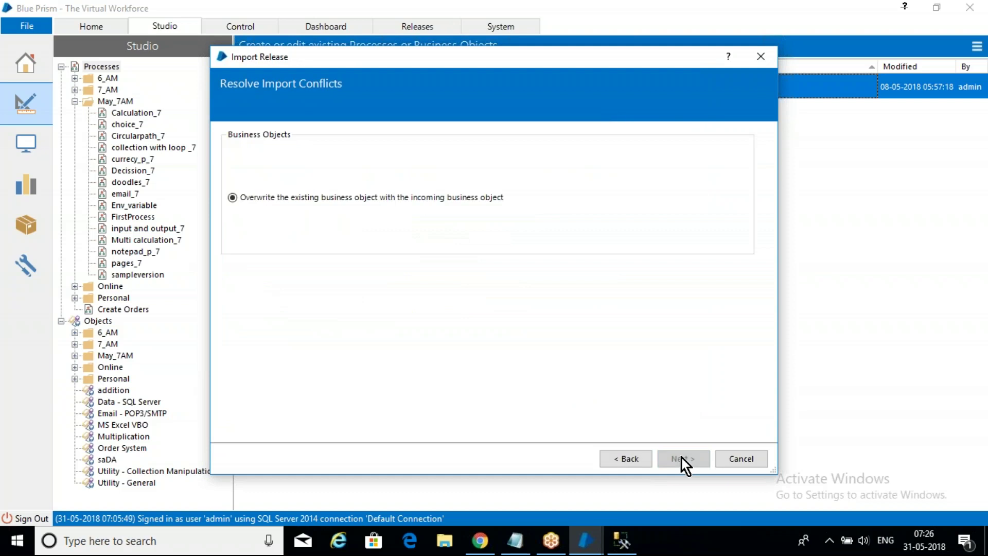
click(682, 458)
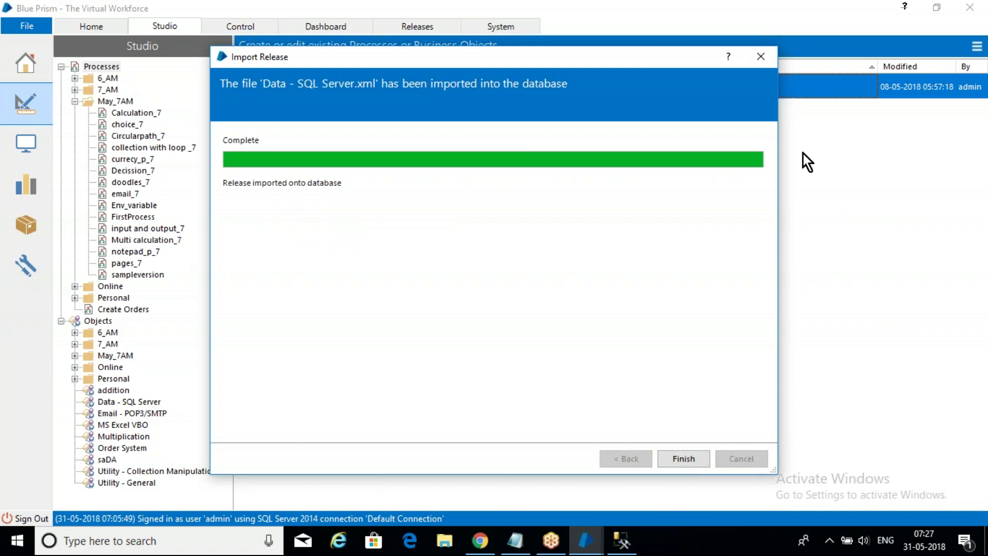
click(684, 456)
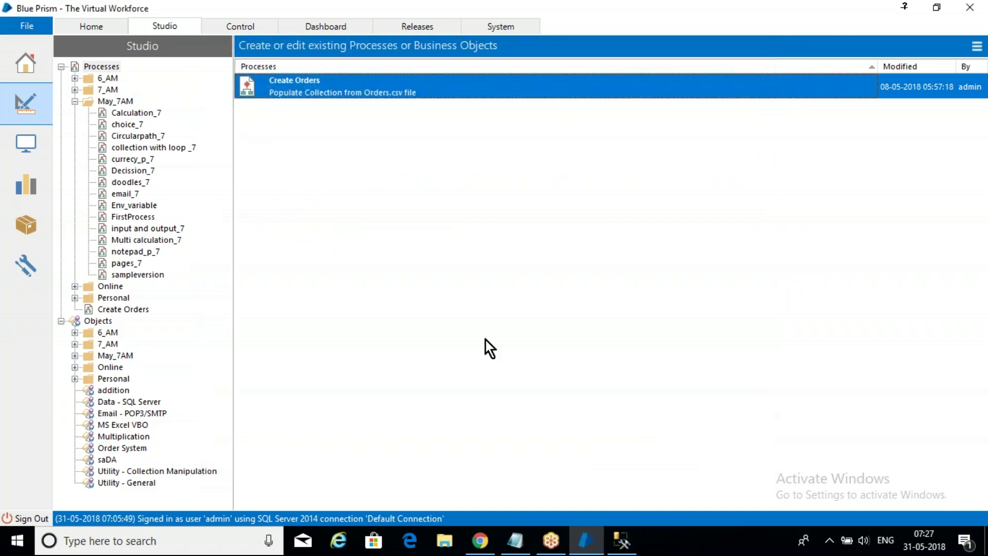
Step: Create a new process named databsae_7 in the May_7AM process group and open it in Process Studio
right_click(122, 101)
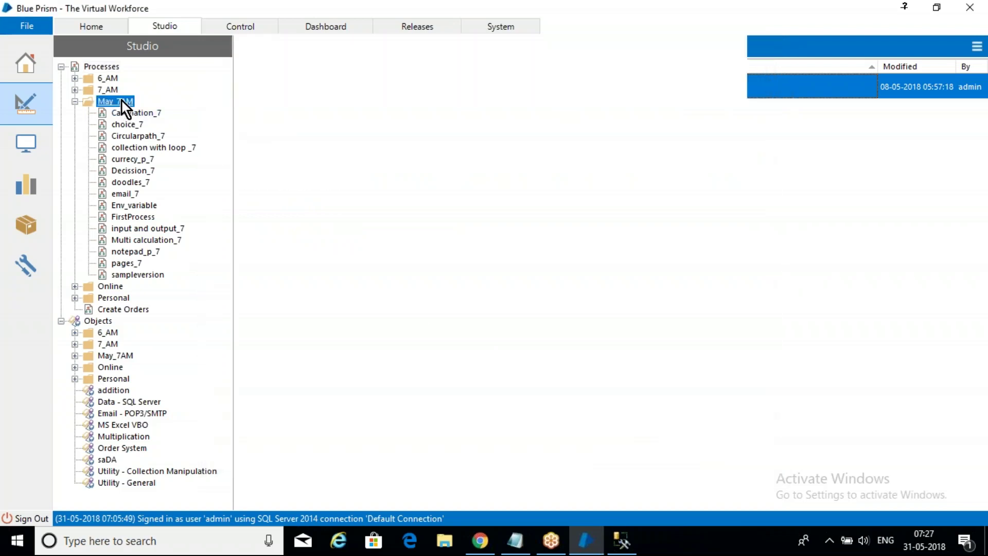
click(150, 108)
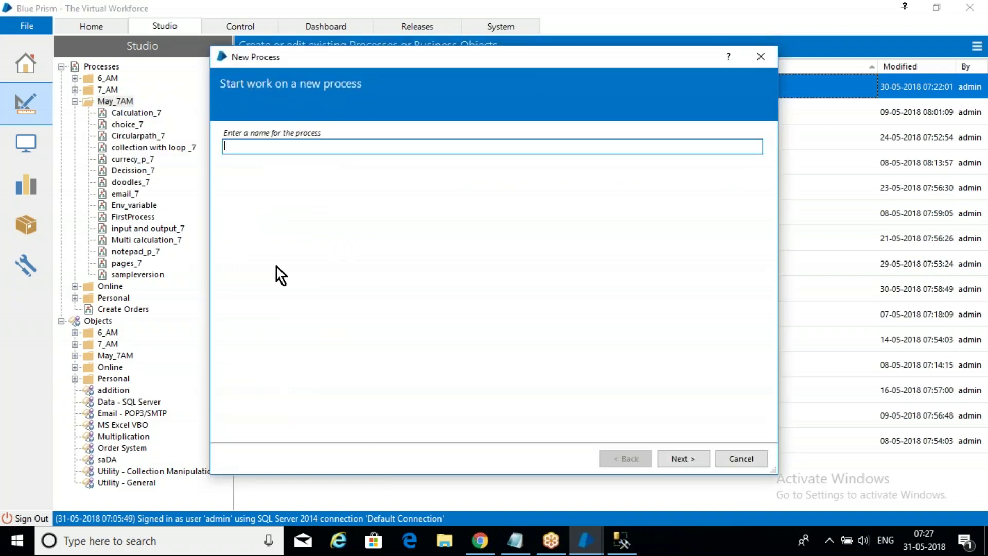
text(databsae_7)
click(676, 460)
click(678, 459)
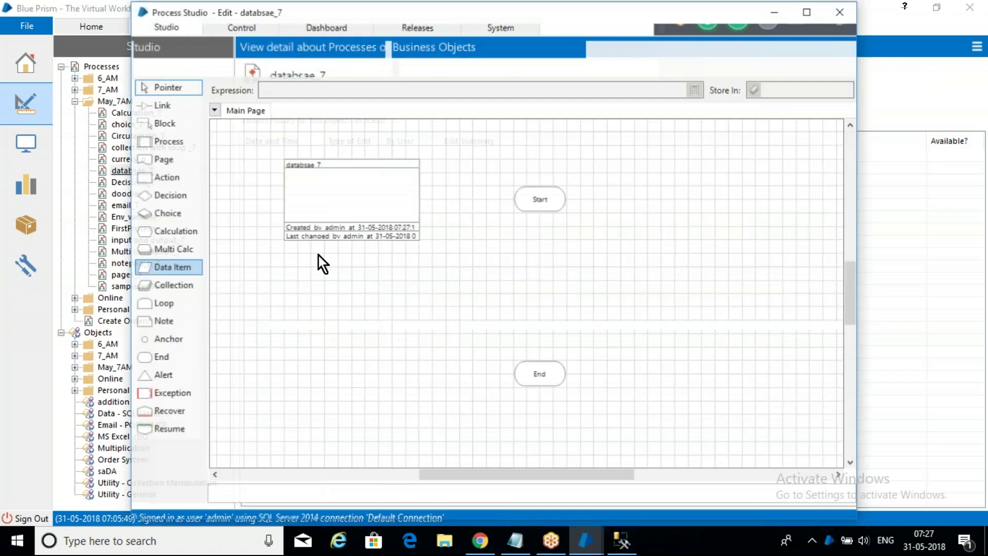
Step: Spread the Start and End stages further apart vertically and place an Action stage just below Start
drag(538, 208, 539, 174)
drag(545, 390, 545, 415)
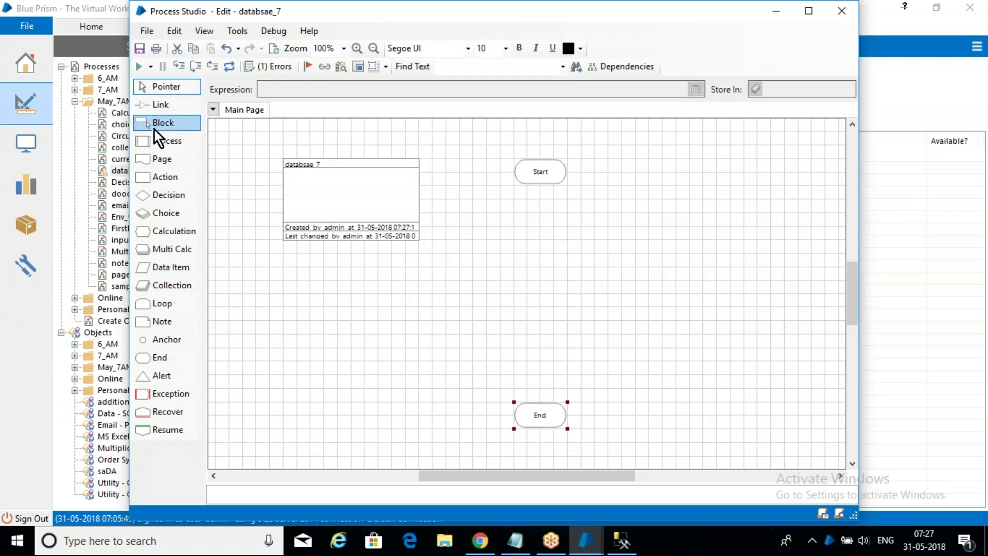
drag(157, 177, 541, 231)
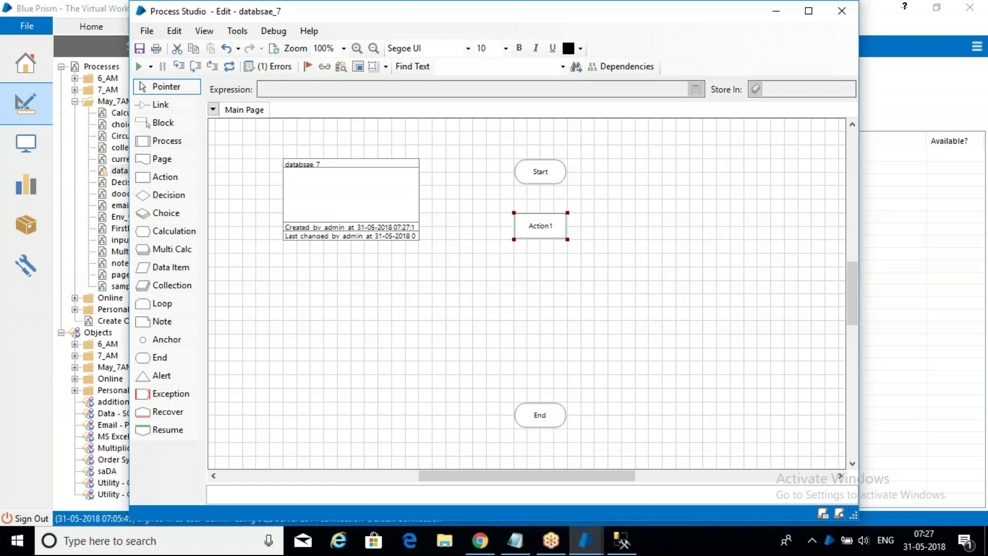
Step: Assign the Set Connection action of the Data - SQL Server business object to the Action stage below Start
double_click(540, 229)
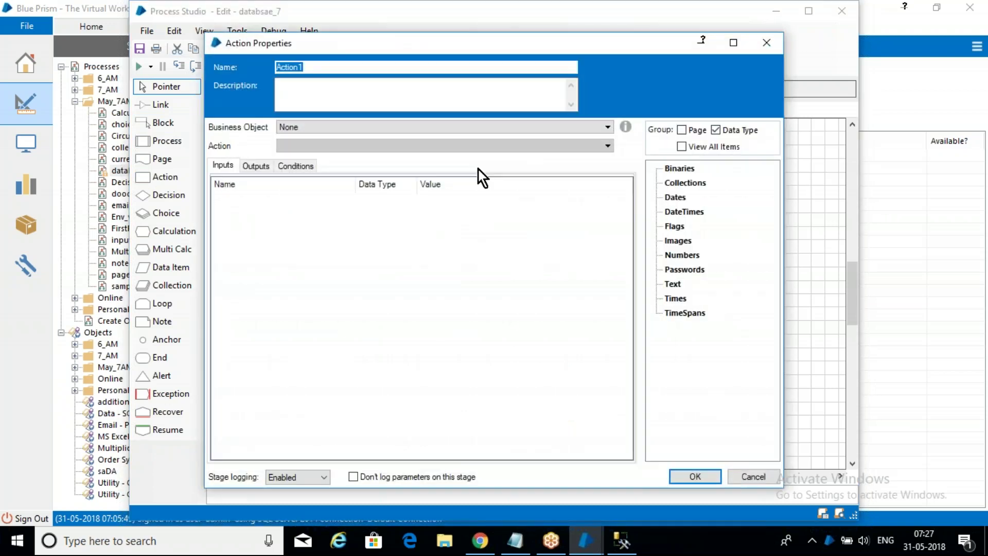
click(419, 125)
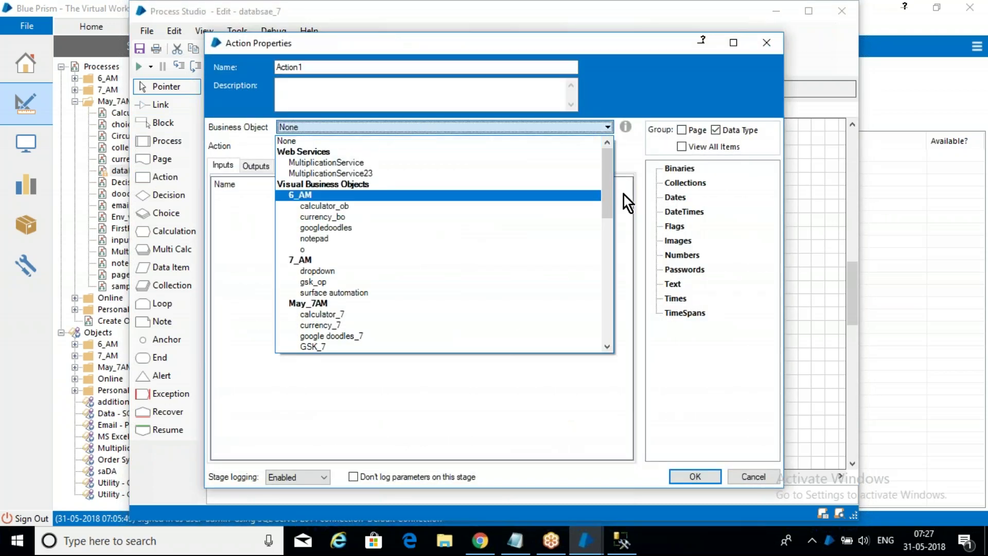
drag(604, 198, 602, 340)
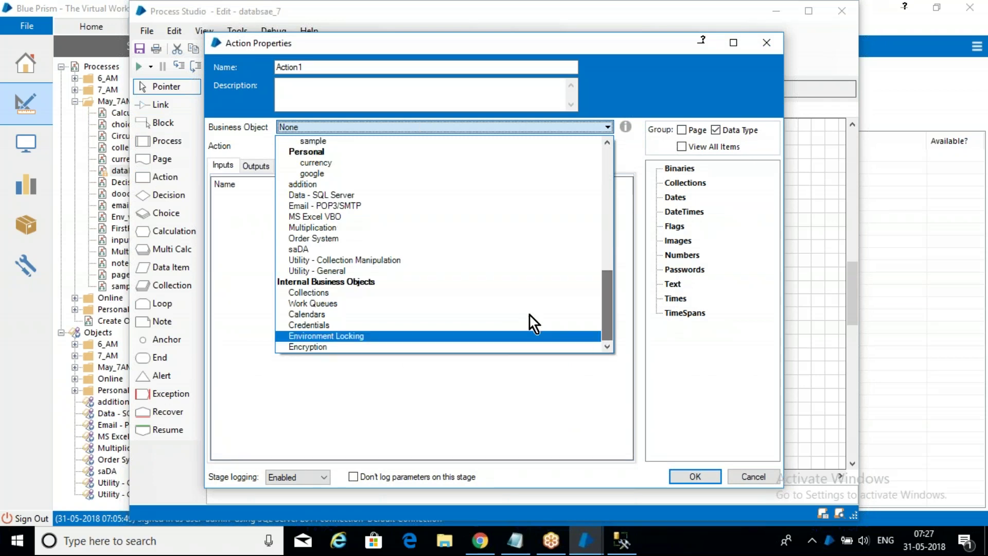
click(353, 196)
click(294, 2)
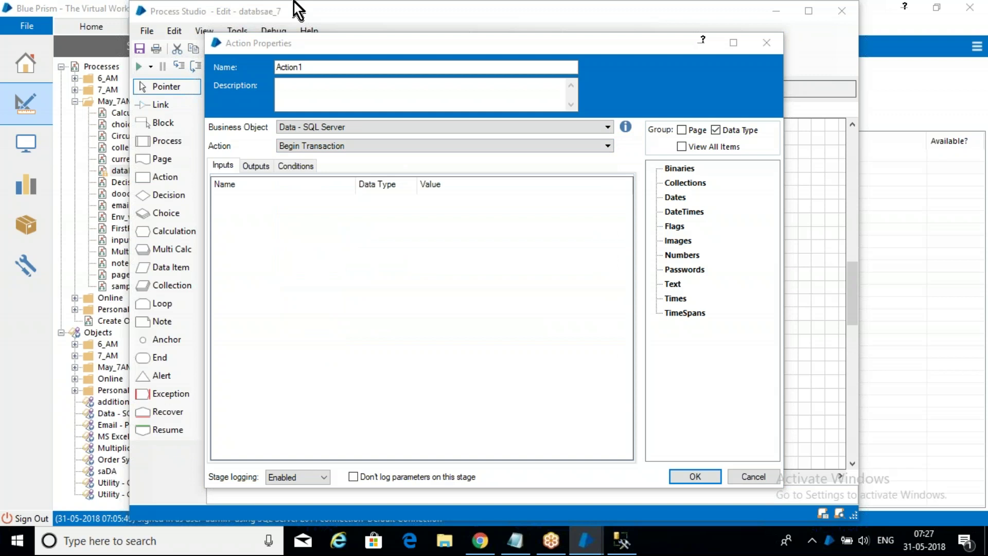
click(371, 149)
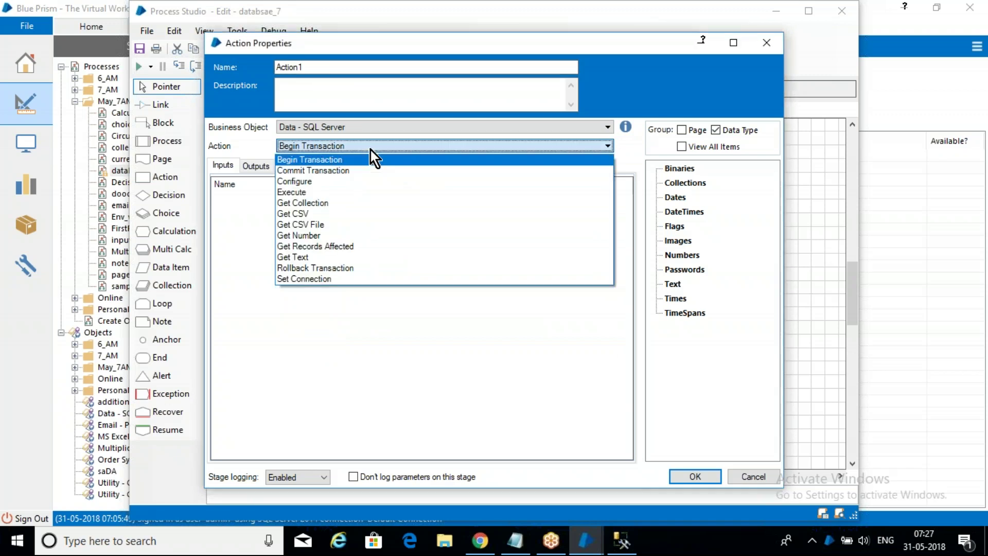
click(346, 279)
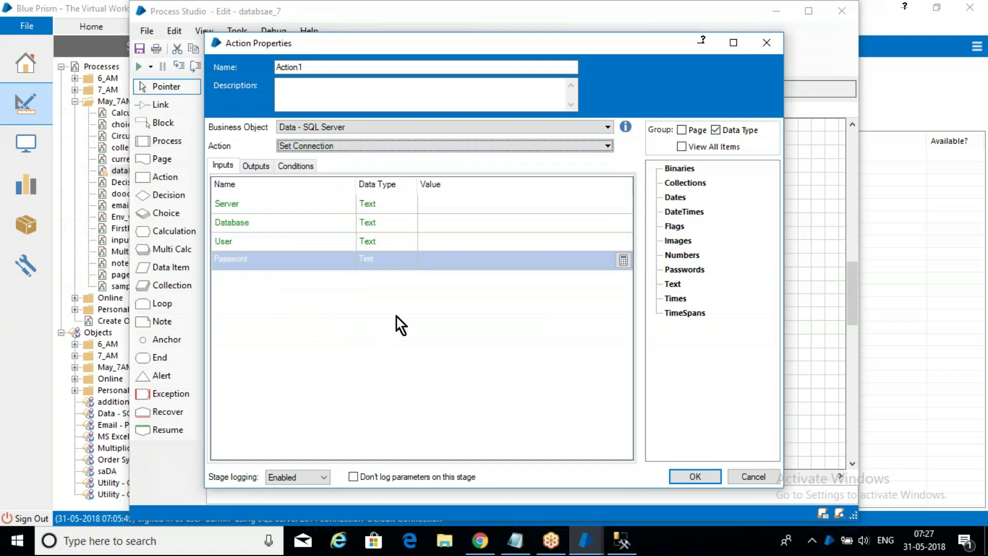
Step: Name the Set Connection action stage "connection"
drag(305, 67, 155, 70)
text(conn)
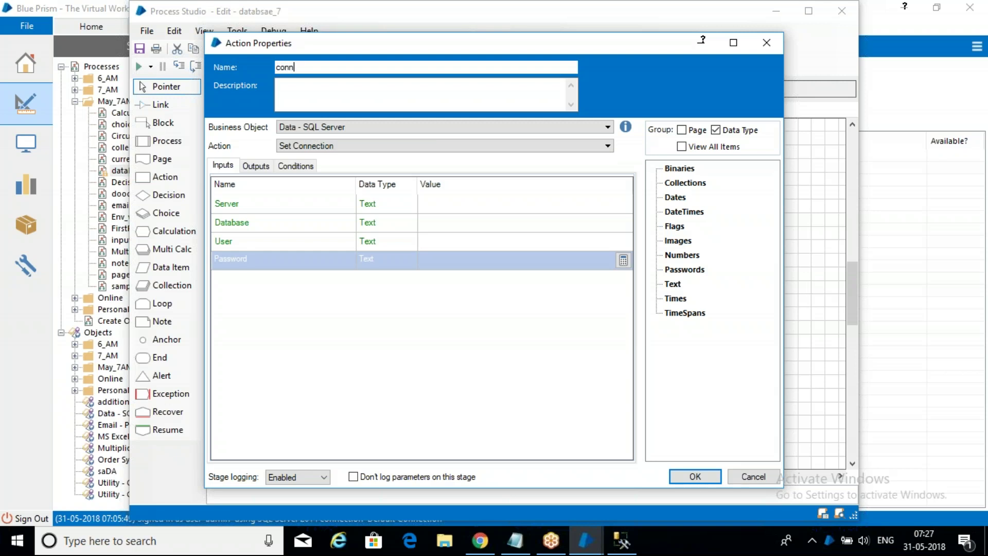
text(ection)
Step: Review the Server, Database, User and Password inputs that the Set Connection action takes
click(453, 205)
key(Down)
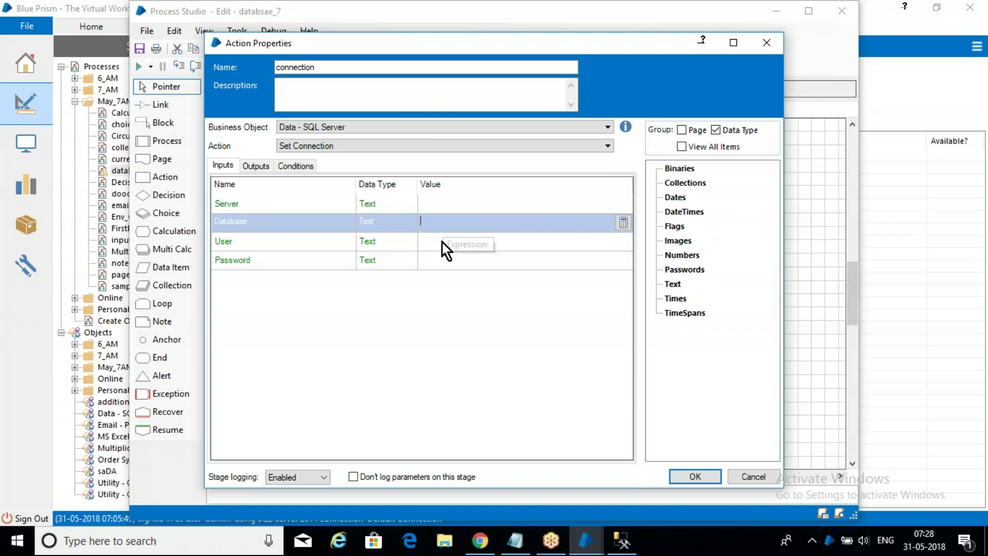
key(Down)
key(Down)
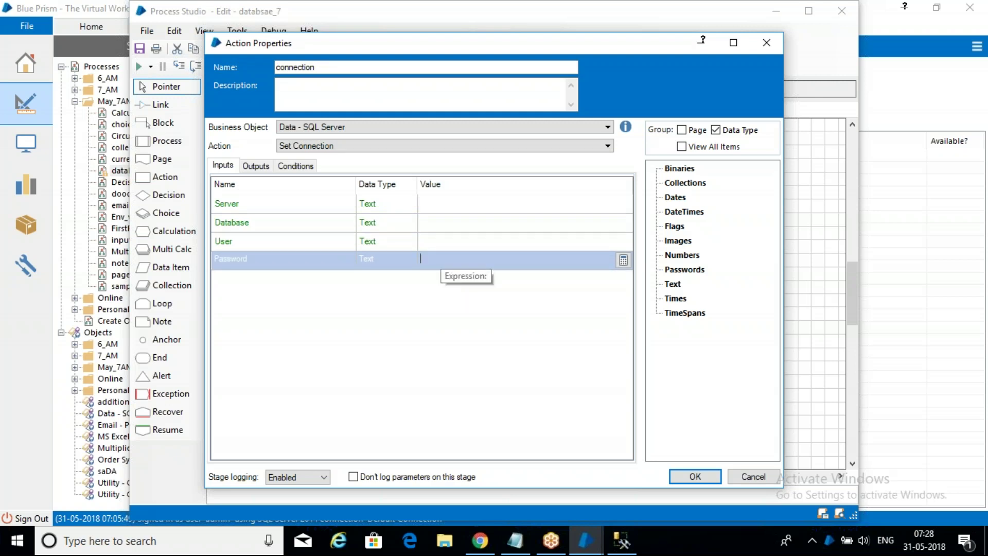
click(440, 243)
click(441, 260)
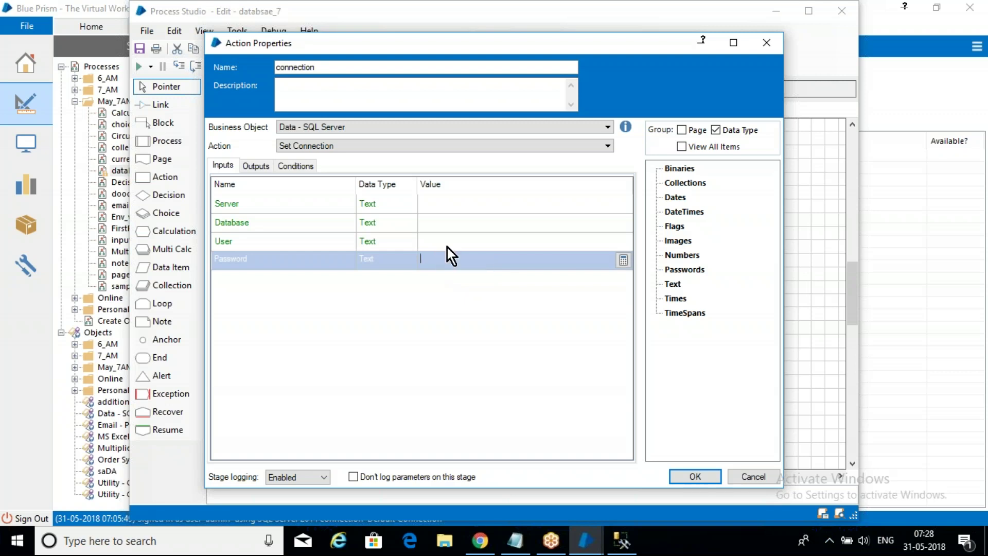
click(432, 242)
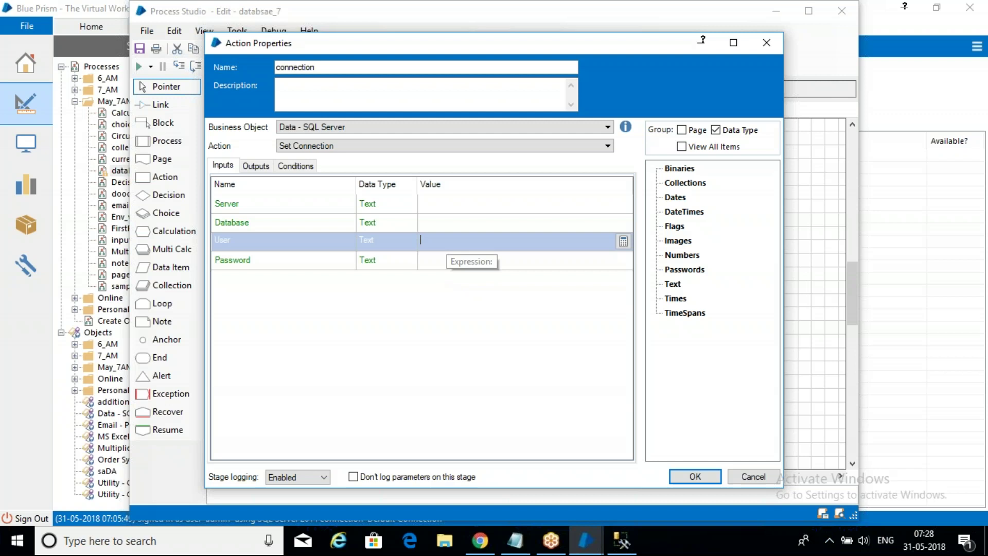
click(429, 266)
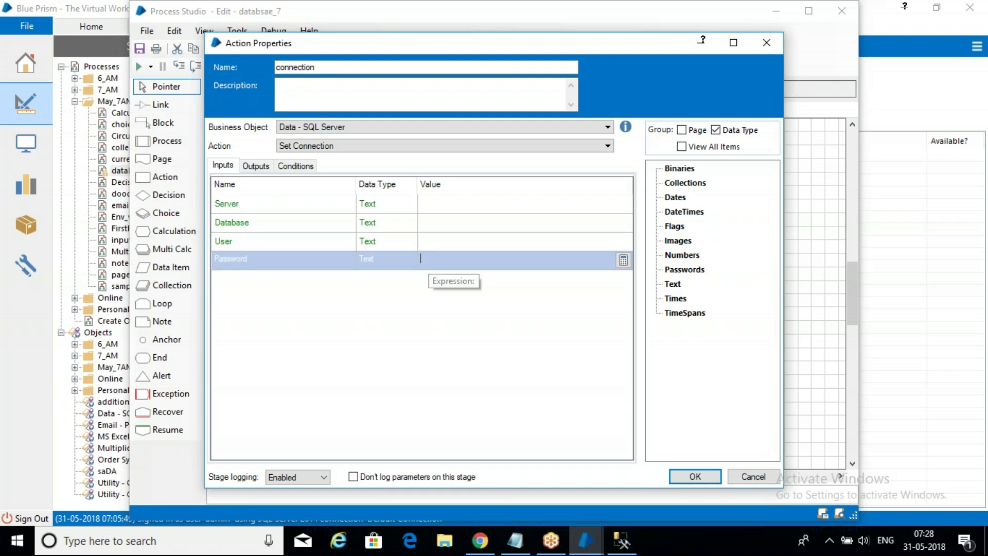
click(432, 242)
click(434, 265)
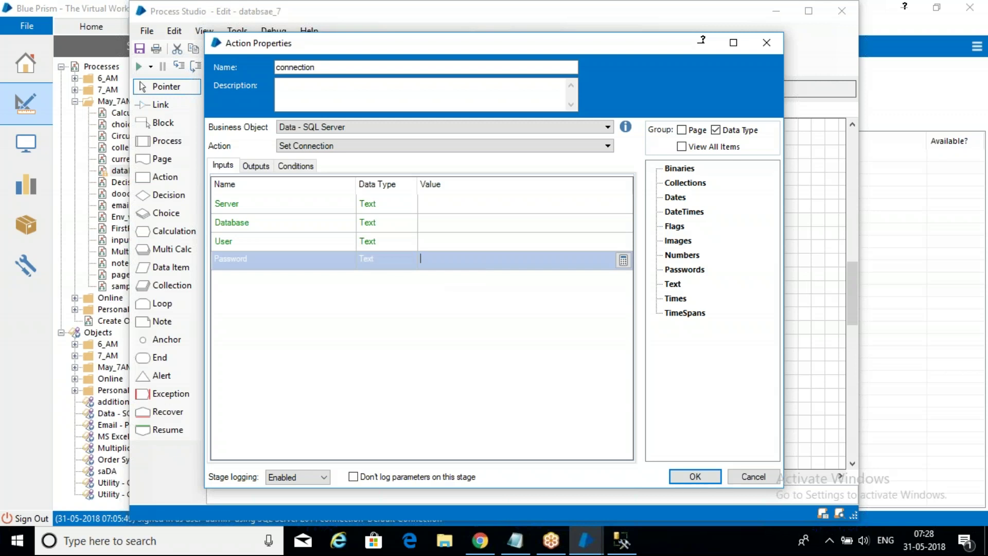
click(434, 240)
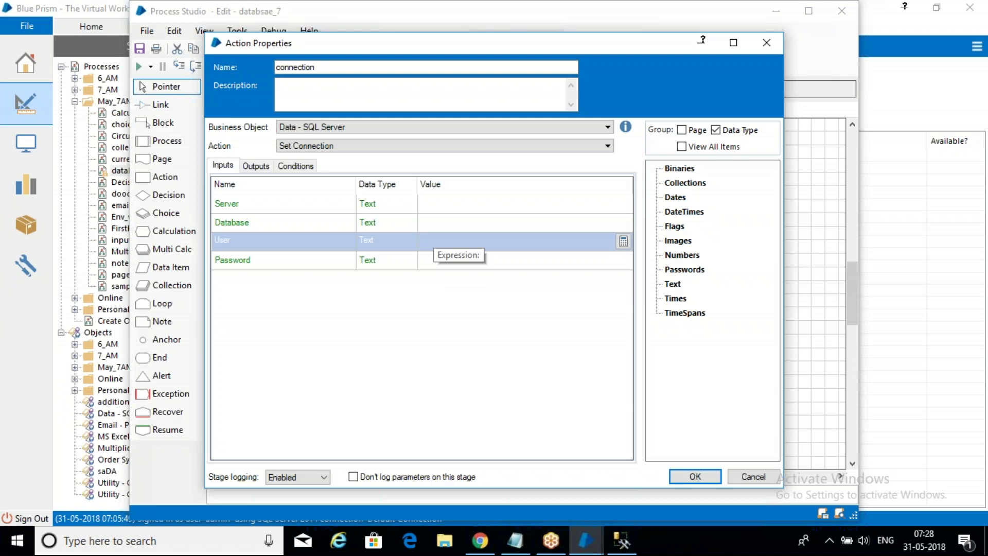
click(434, 259)
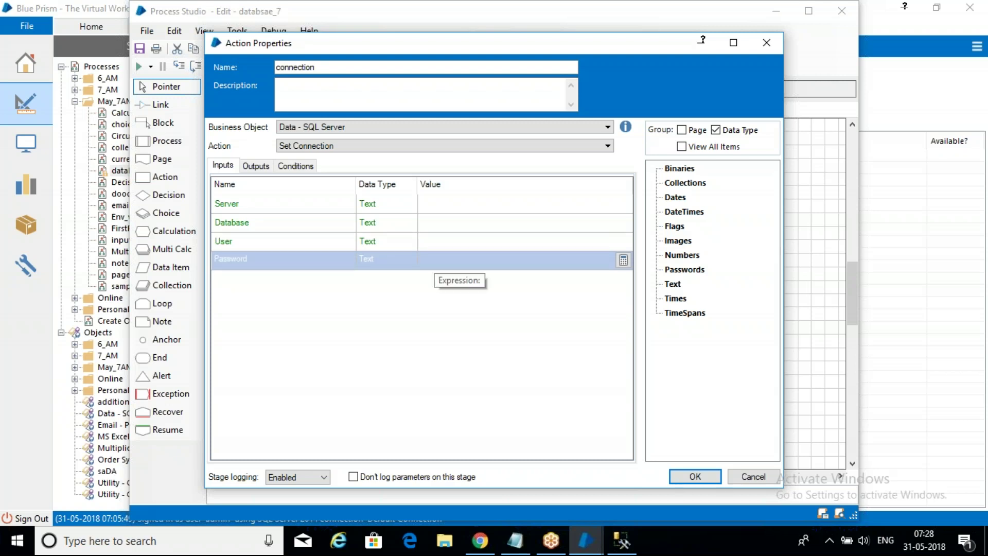
click(434, 202)
click(433, 222)
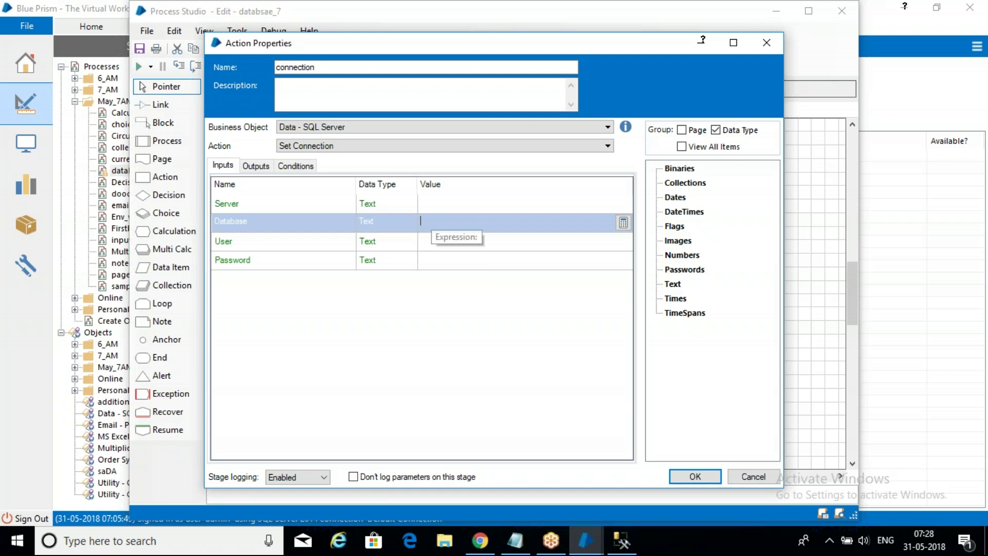
click(434, 204)
click(434, 223)
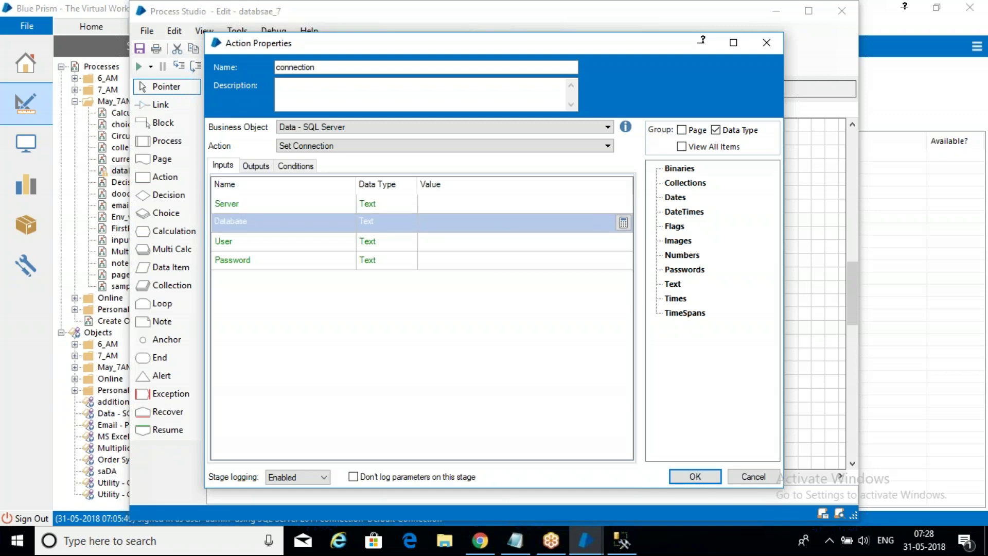
Step: Launch a second Blue Prism window from the desktop and copy the database server name from the Default Connection configuration
key(super+d)
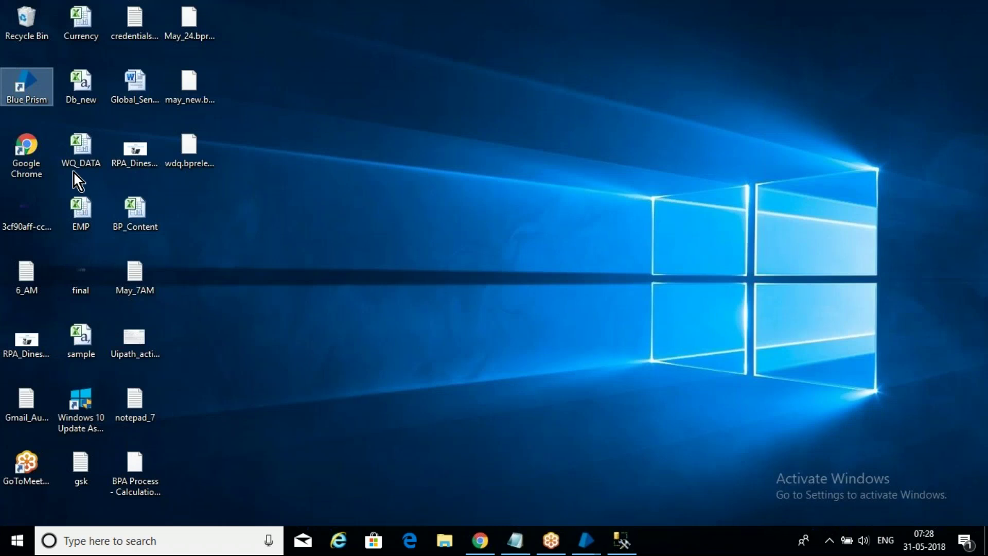
double_click(33, 82)
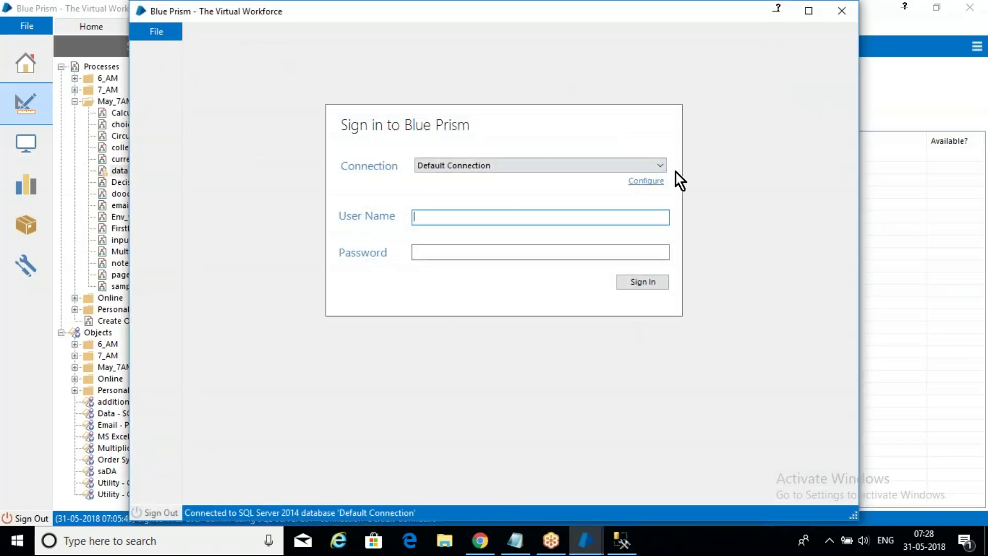
click(647, 181)
click(585, 194)
drag(584, 198, 427, 203)
key(ctrl+c)
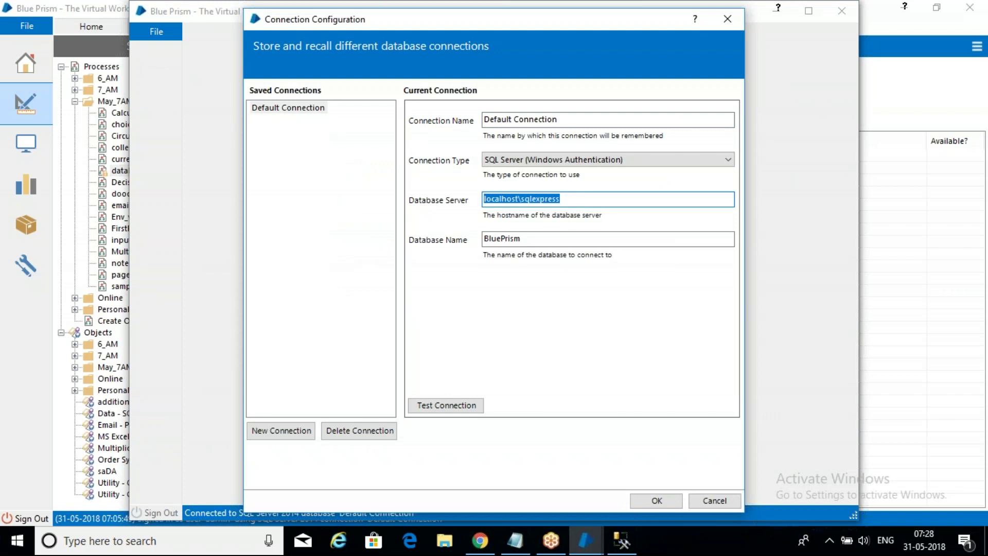
Step: Check the database name in the Default Connection configuration and close the second Blue Prism sign-in window
click(543, 238)
drag(543, 238, 468, 240)
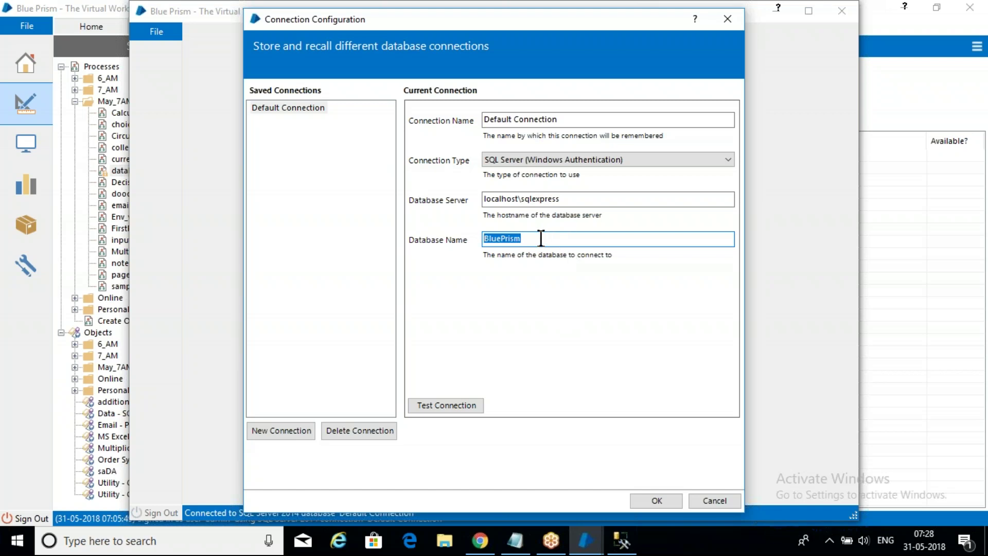
click(656, 502)
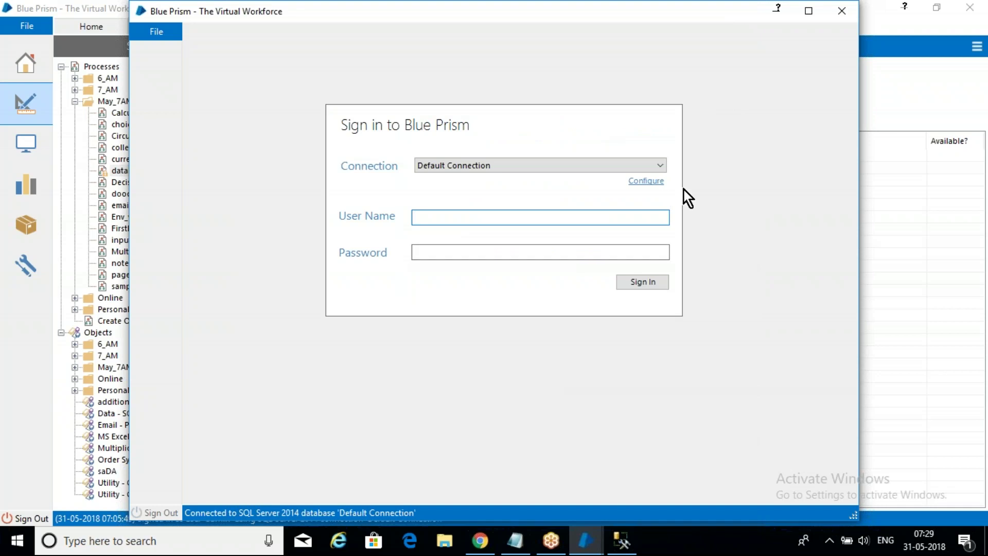
drag(545, 10, 493, 151)
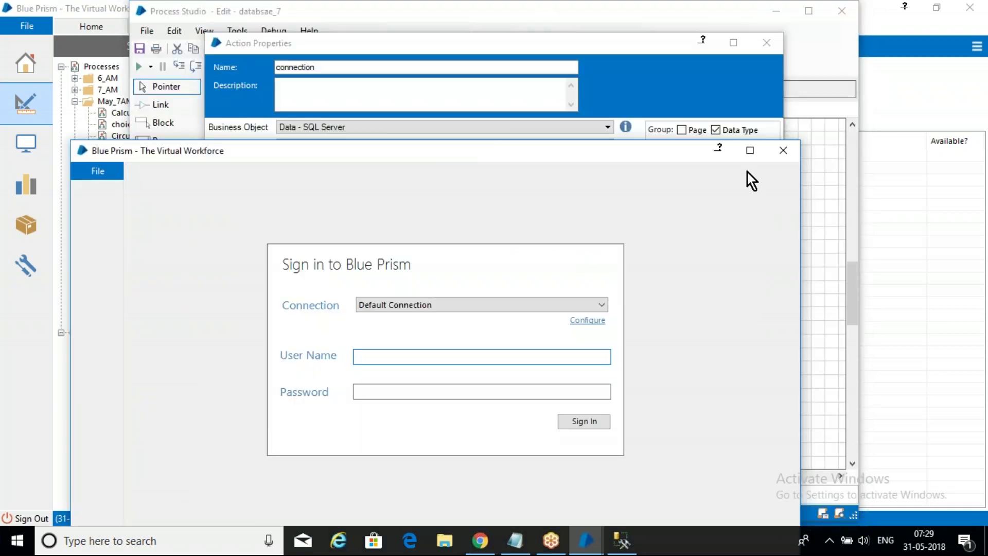
click(782, 150)
Step: Set the Server input of the connection action to "localhost\sqlexpress", including the quotation marks
click(429, 205)
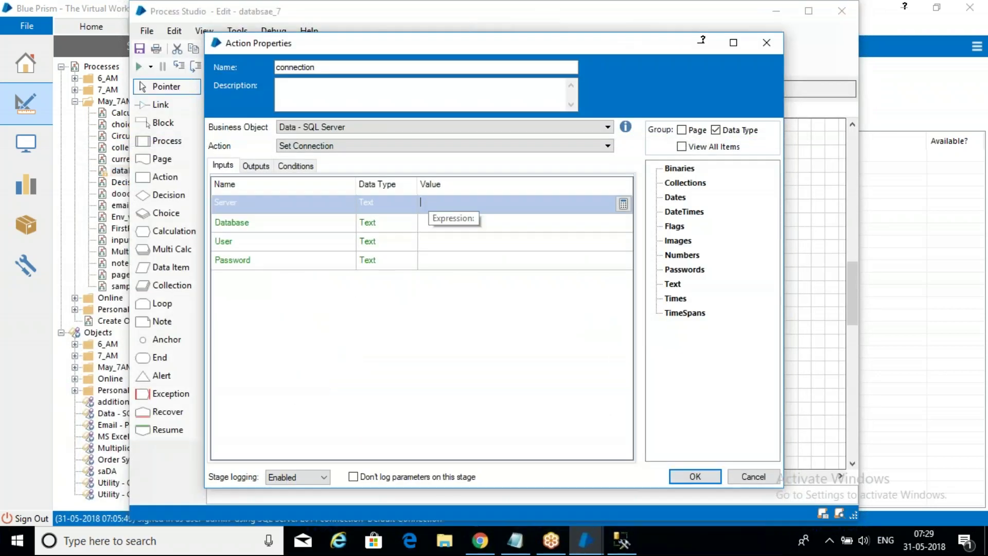
text("v")
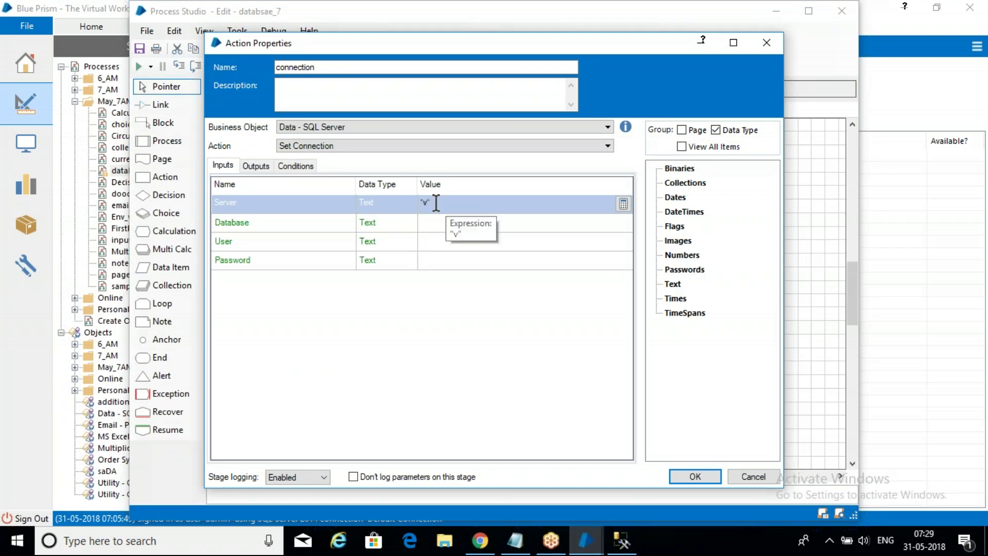
key(BackSpace)
key(BackSpace)
key(ctrl+v)
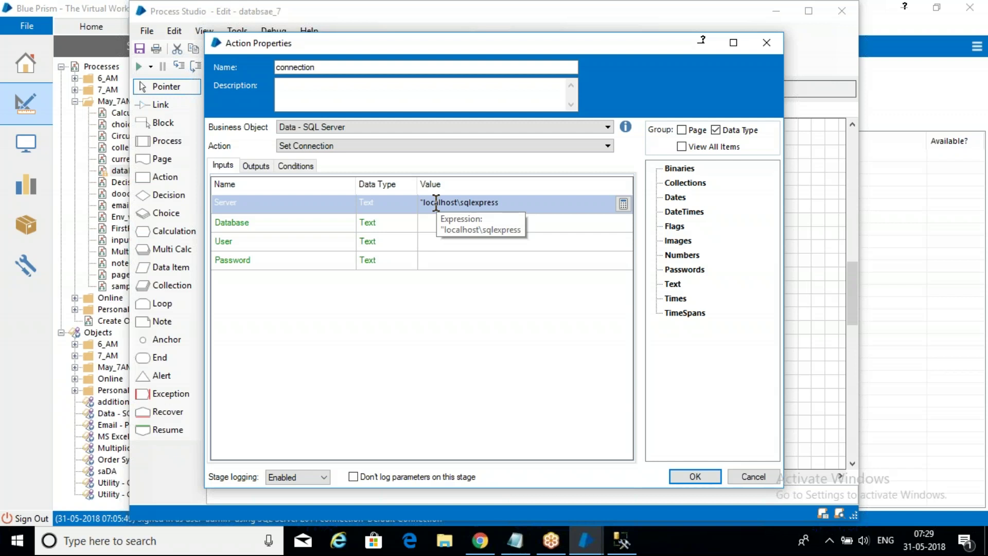
text(")
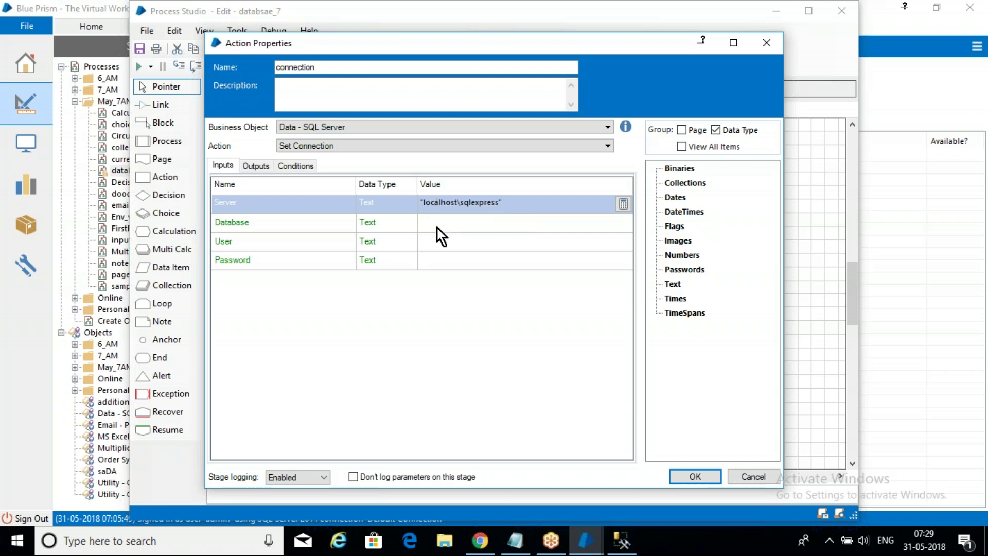
Step: Set the Database input to "BluePrism" in quotation marks, leave User and Password blank, and accept the action properties
key(Tab)
text("B)
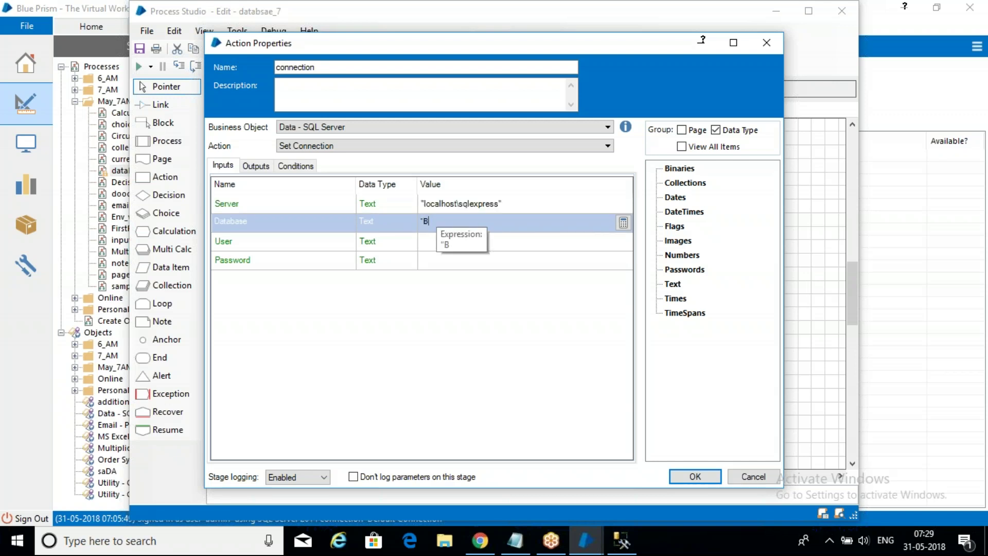
text(luePrism")
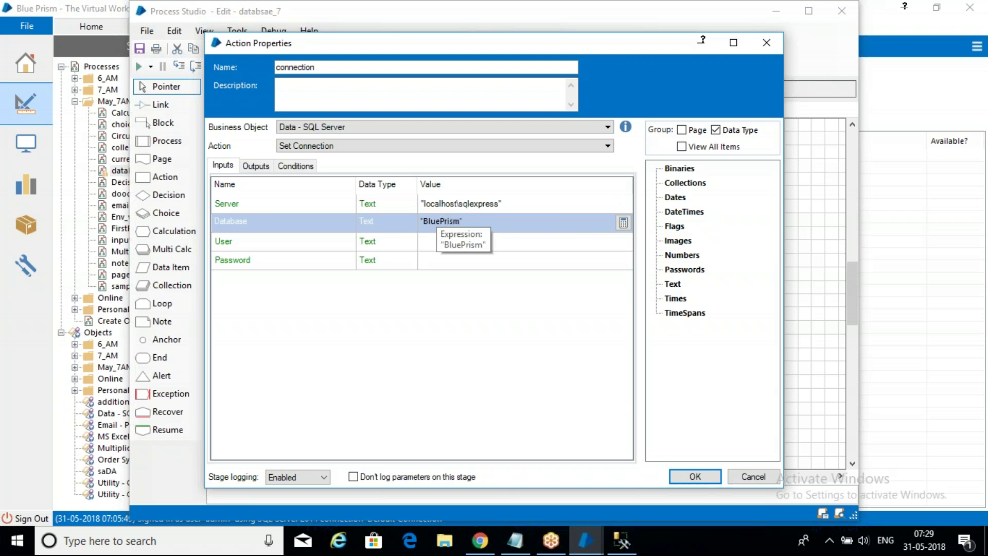
click(459, 246)
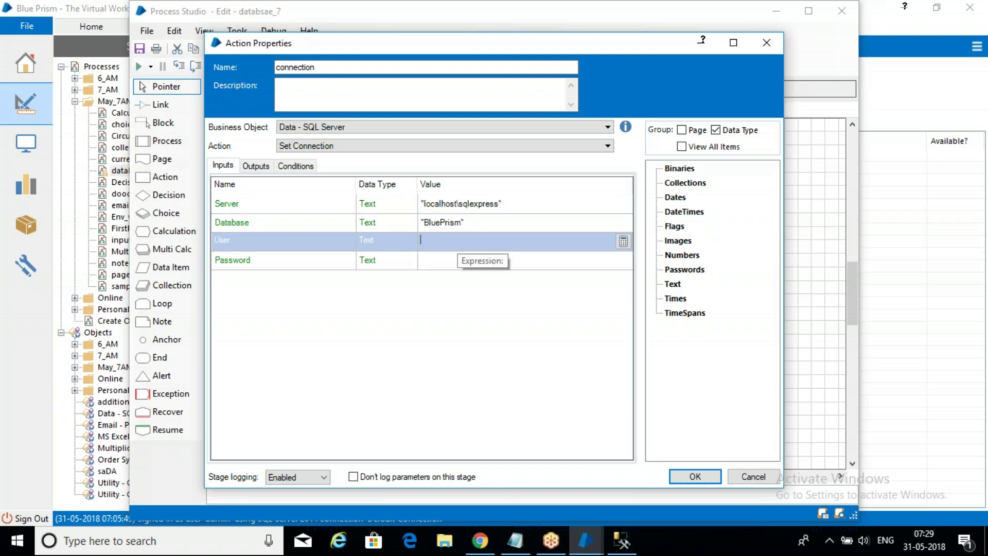
click(453, 261)
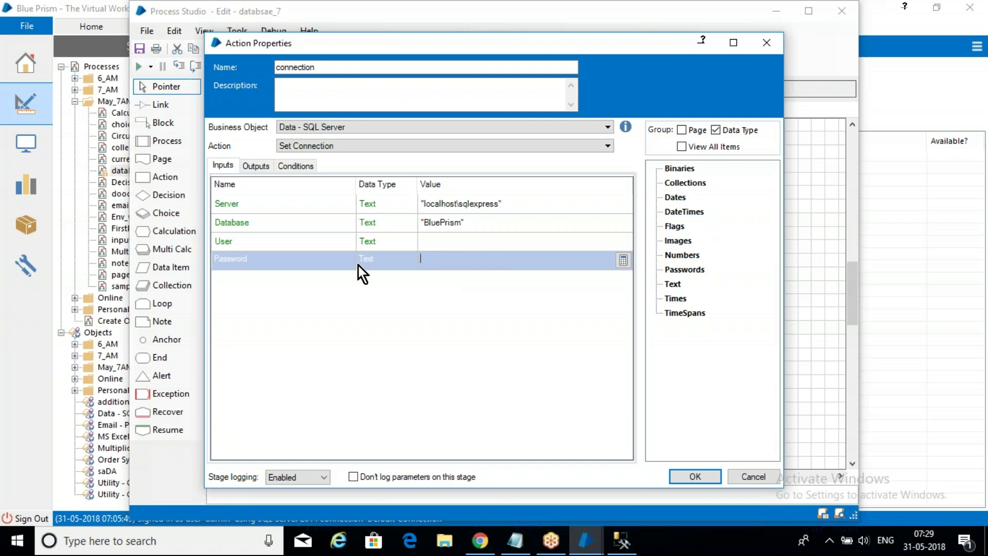
click(706, 481)
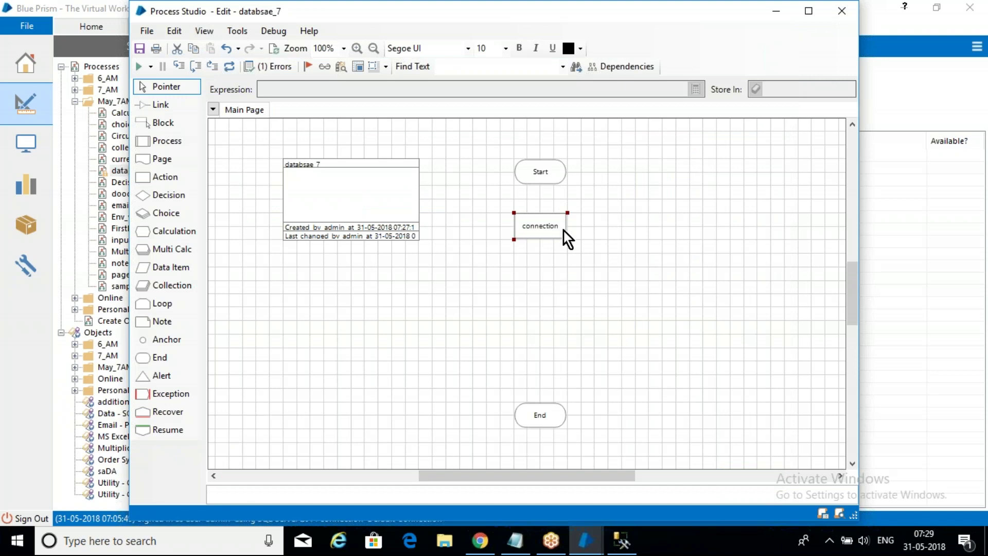
Step: Add a new action stage below connection and set it to the Get Collection action of the Data - SQL Server object
mouse_move(543, 231)
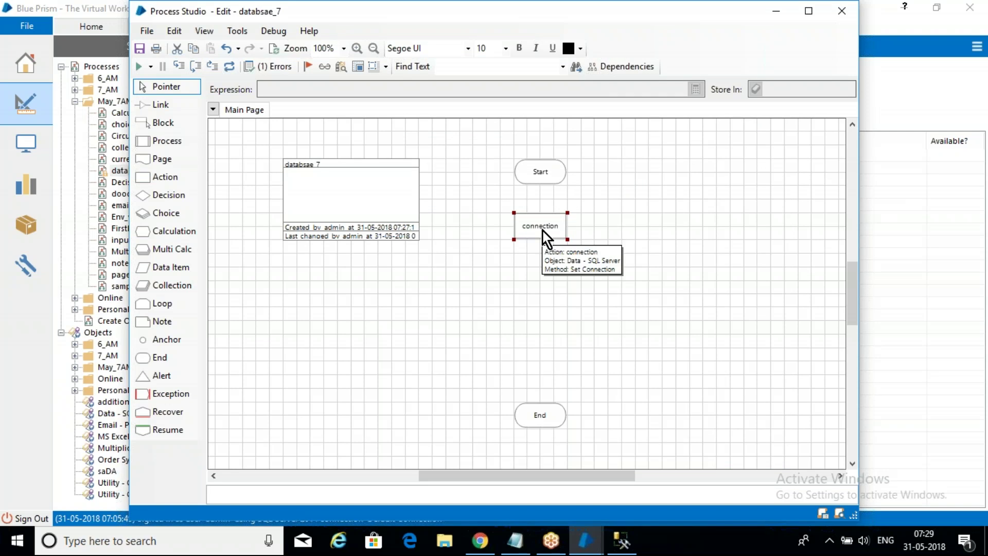
drag(174, 181, 538, 296)
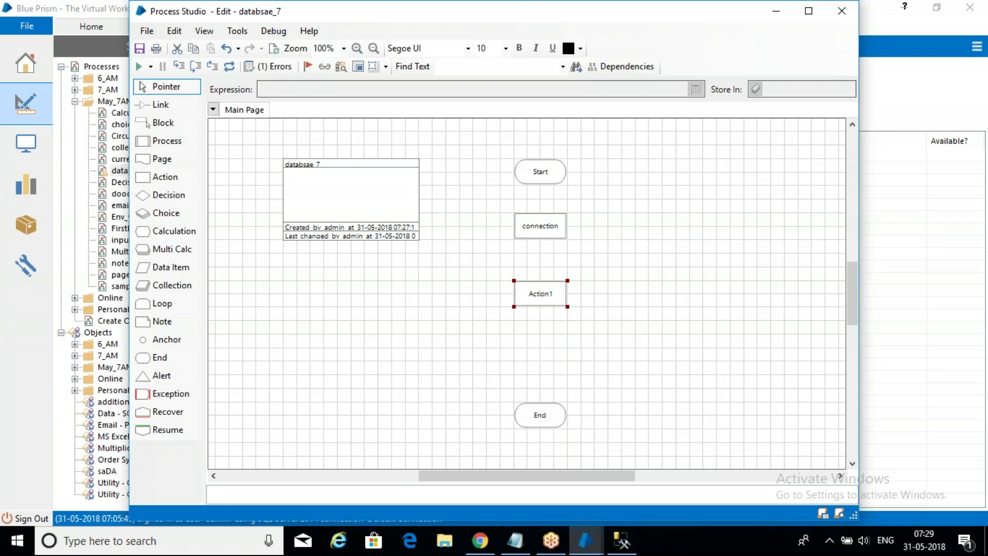
double_click(542, 295)
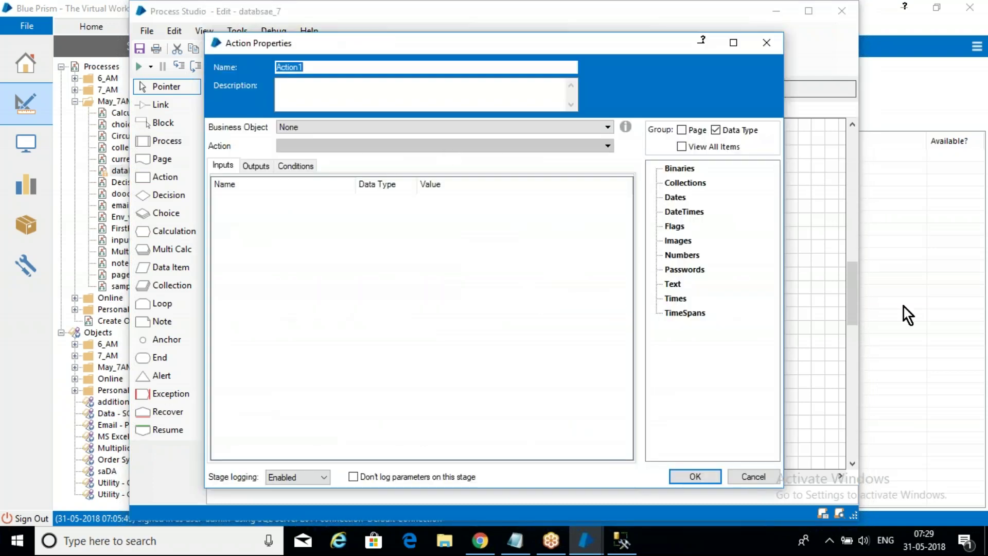
click(514, 129)
drag(609, 179, 591, 333)
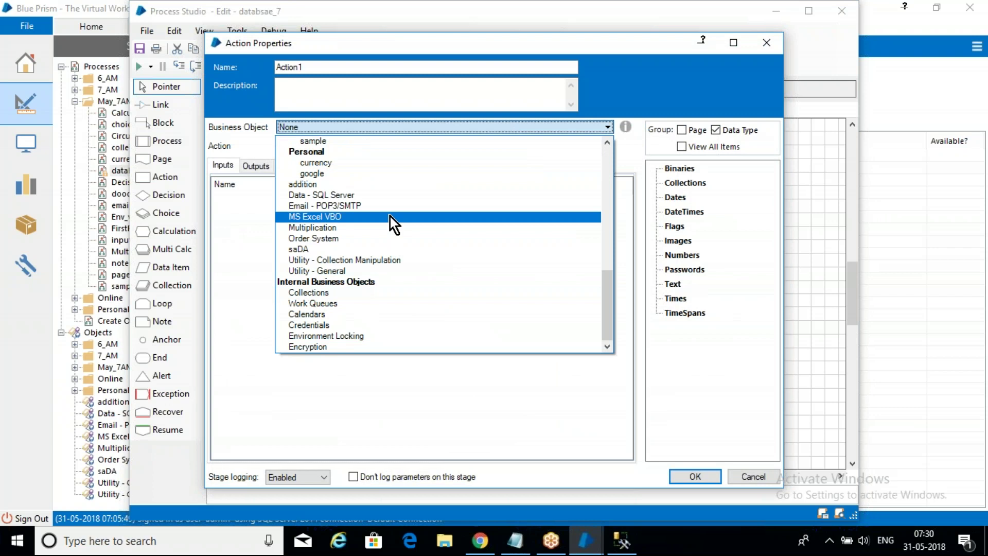
click(393, 194)
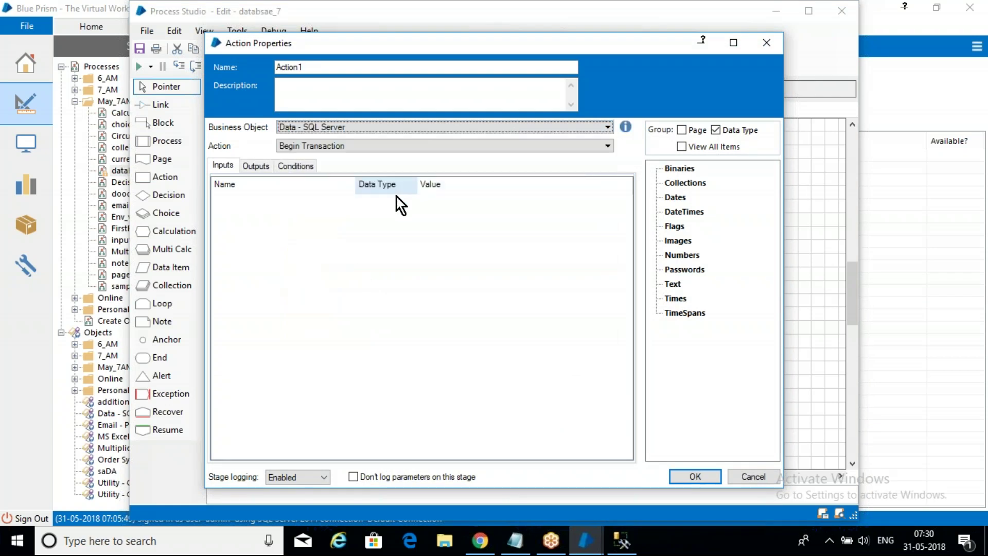
click(417, 145)
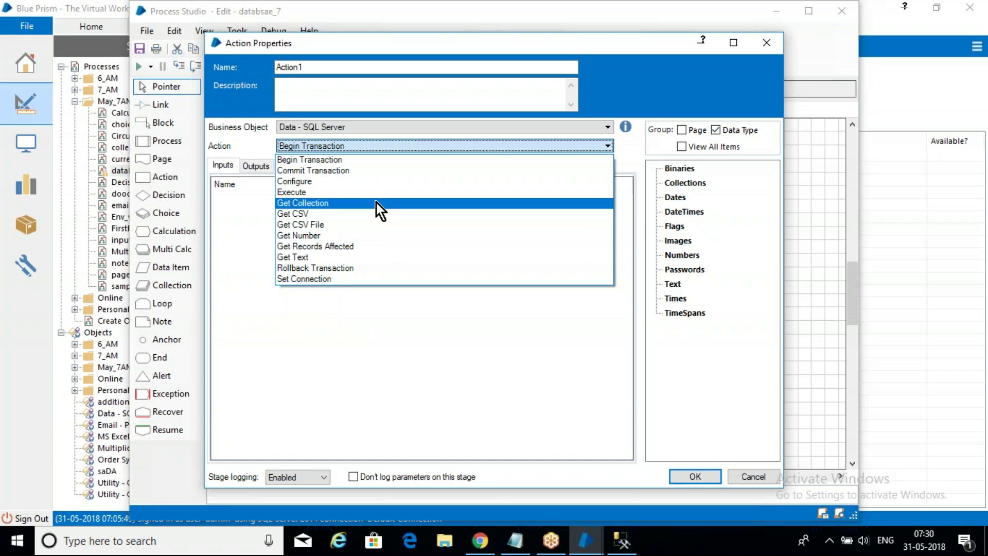
click(376, 202)
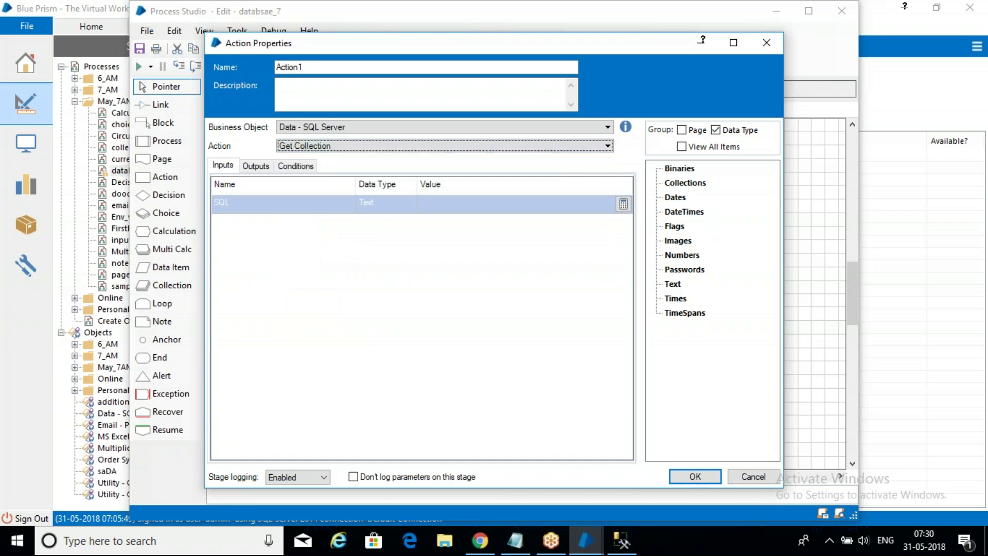
Step: Check the action's inputs and outputs, and copy the bpaprocess select query with the processtype='O' condition from SQL Server Management Studio
click(432, 204)
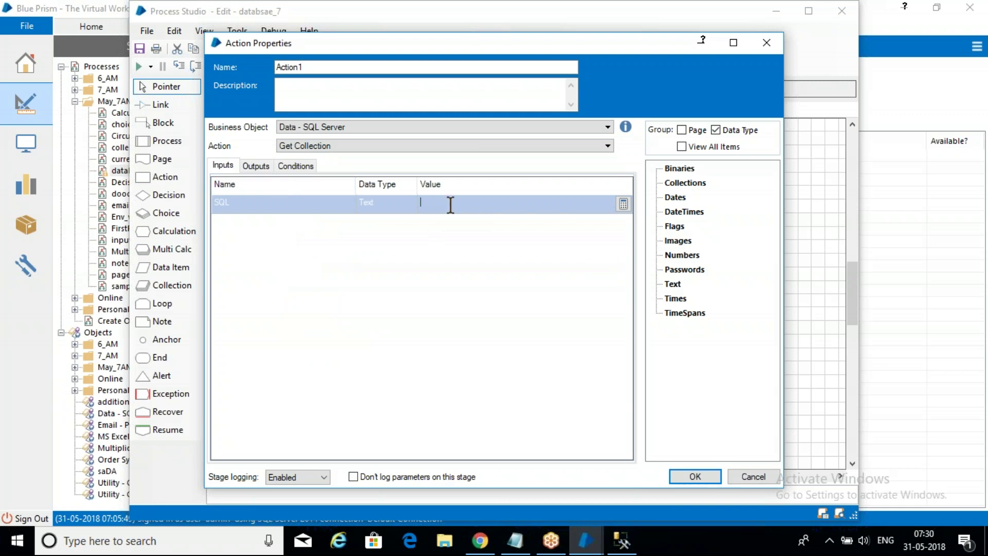
click(253, 165)
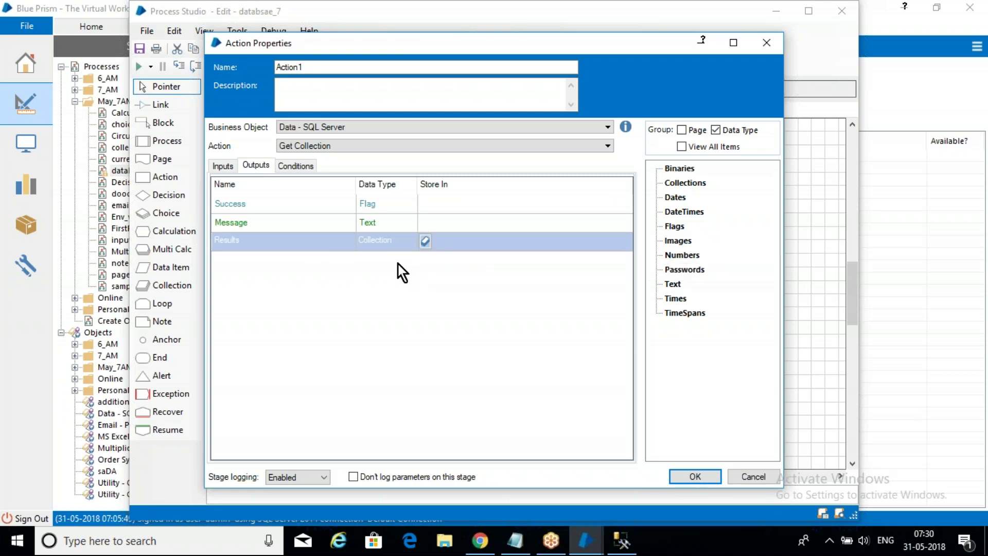
click(225, 166)
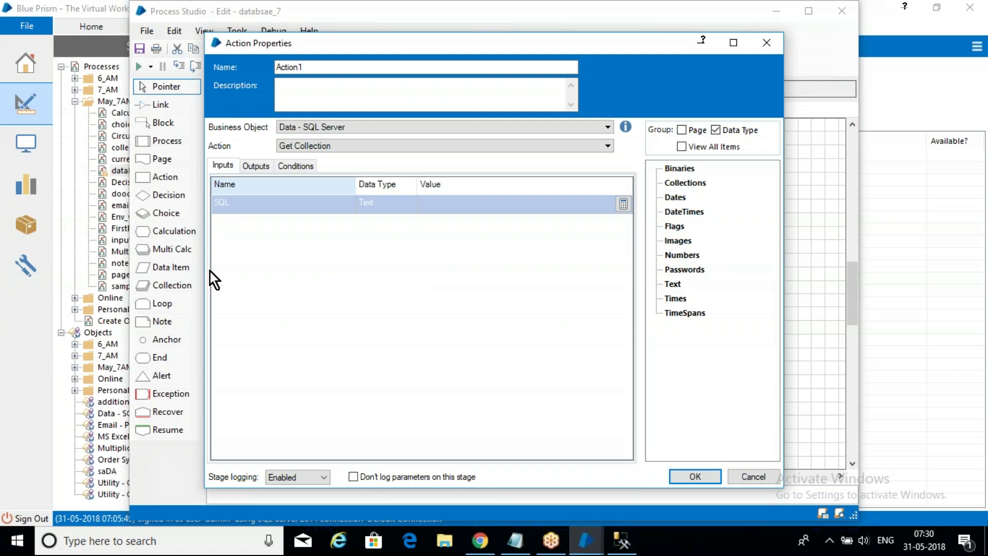
click(621, 541)
drag(725, 166, 254, 166)
key(ctrl+c)
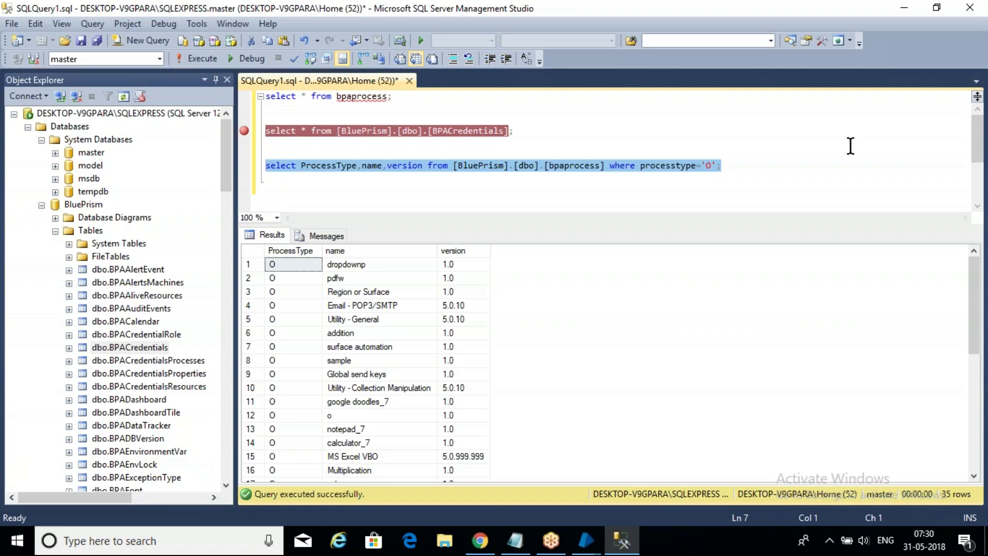
click(901, 8)
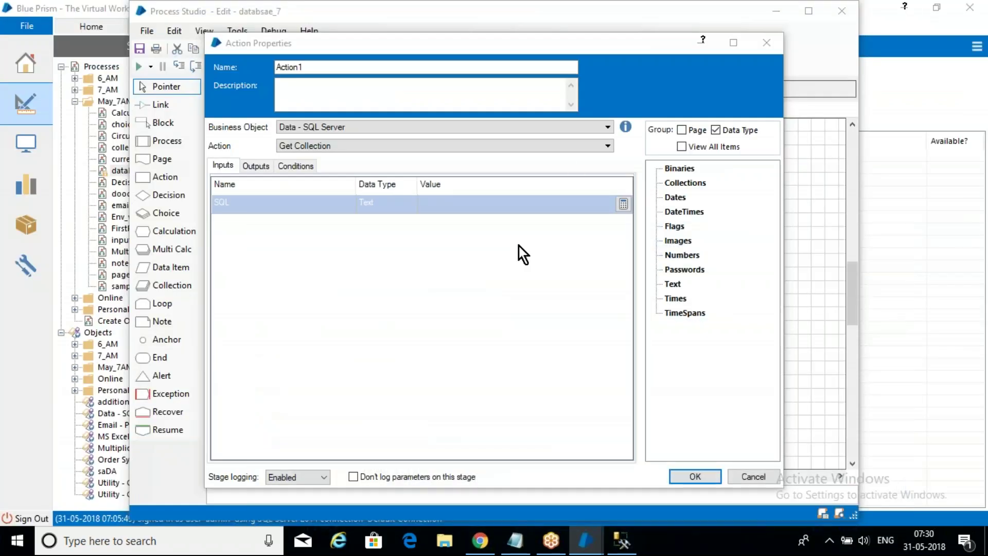
Step: Set the action's SQL input to the copied bpaprocess select query, enclosed in quotation marks
click(489, 202)
text(")
key(ctrl+v)
text(")
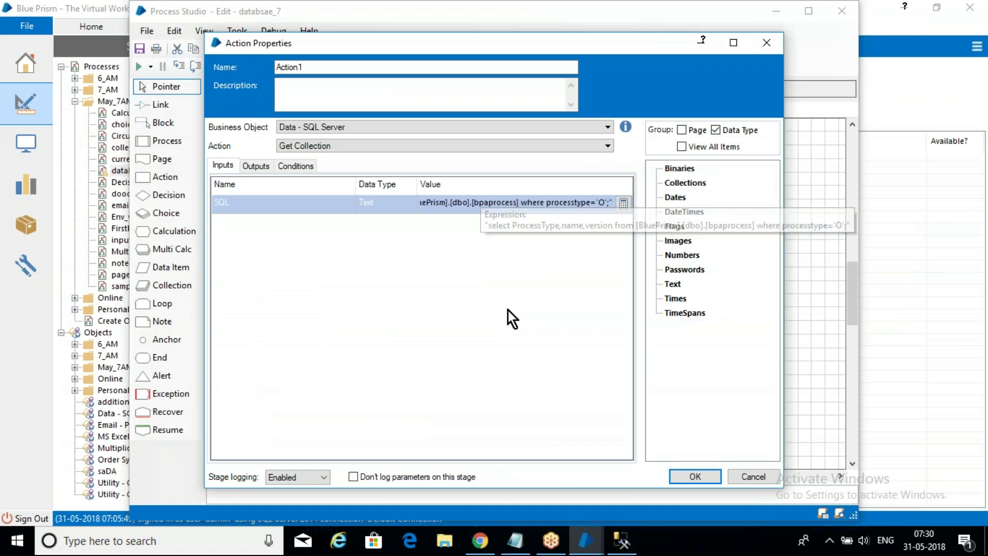
Step: Store the action's Results output in a new collection named Results and accept the action properties
click(264, 165)
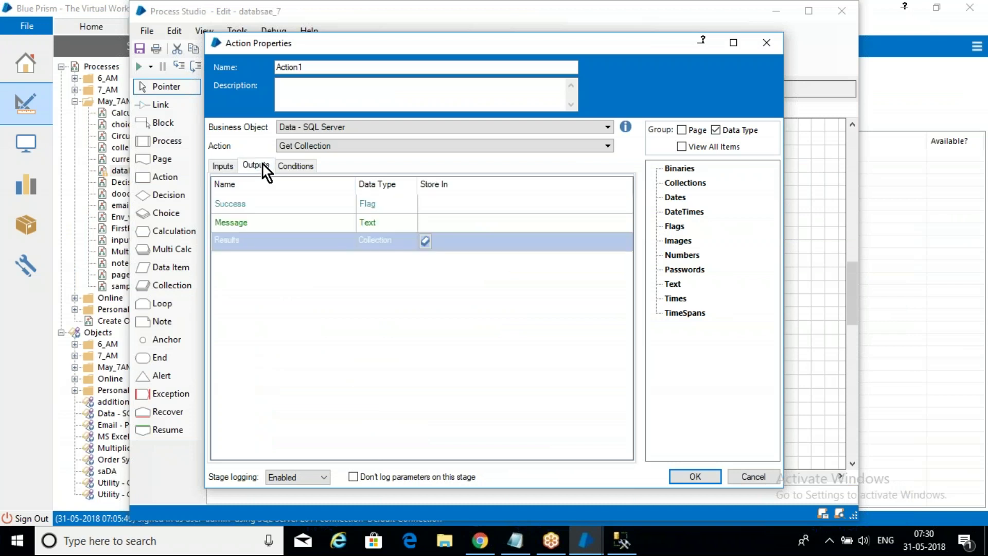
click(425, 240)
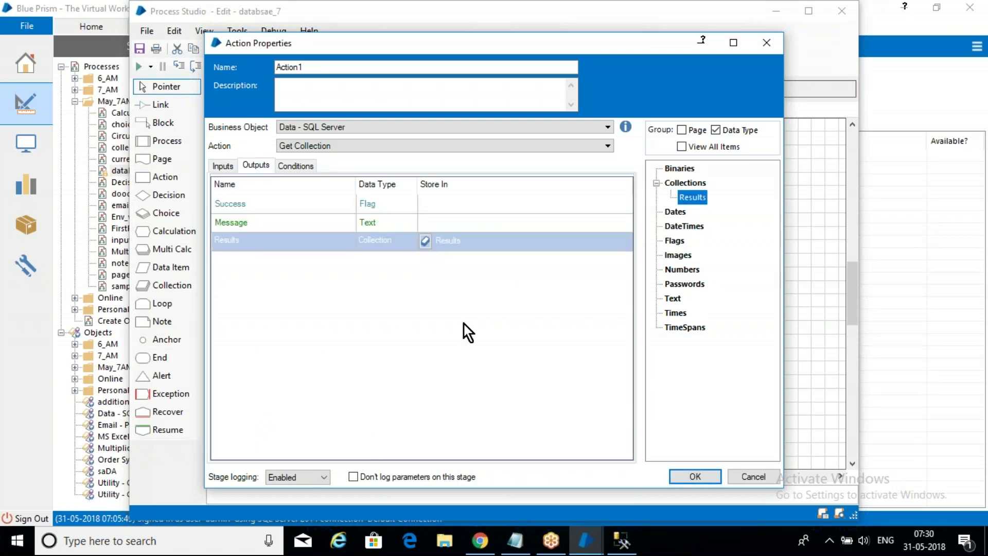
click(695, 477)
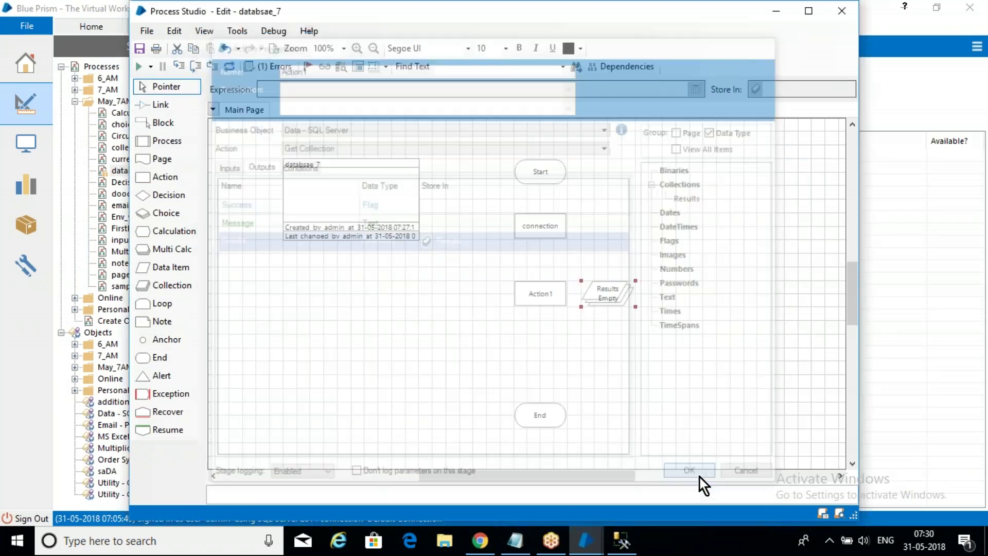
Step: Link Start, connection, Action1 and End in sequence and reset the process
click(169, 110)
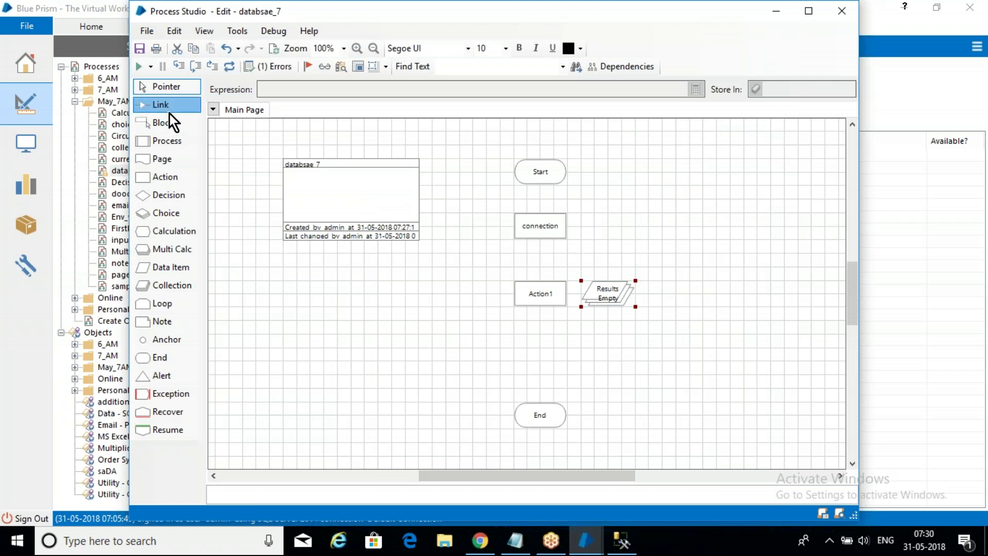
drag(542, 234, 546, 423)
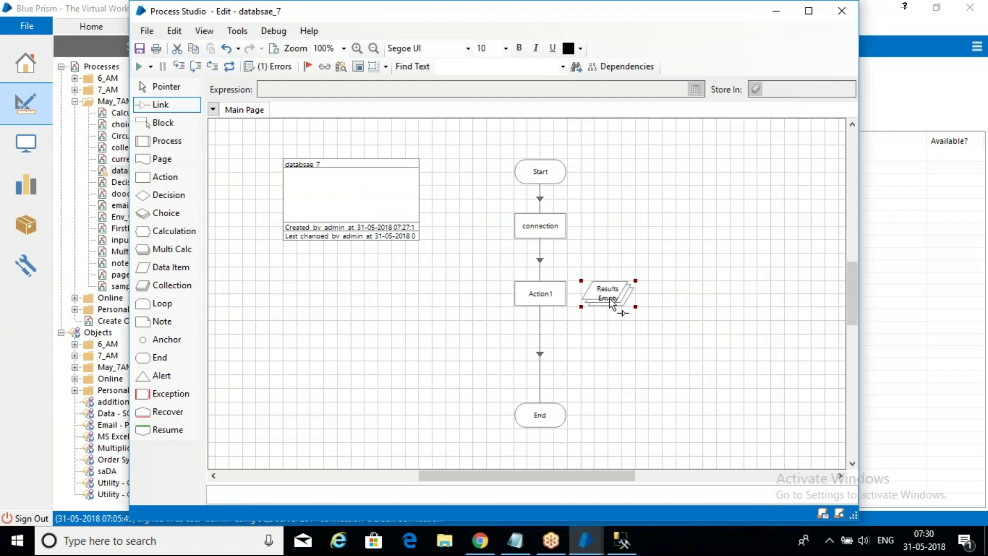
click(230, 69)
Step: Rename the Action1 stage as "get collection"
double_click(546, 299)
text(get collection)
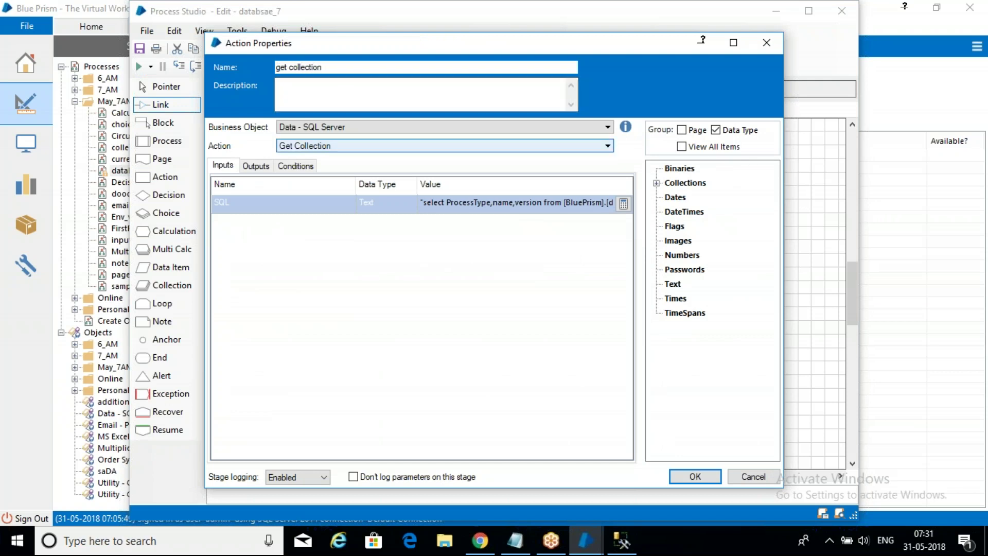
click(695, 477)
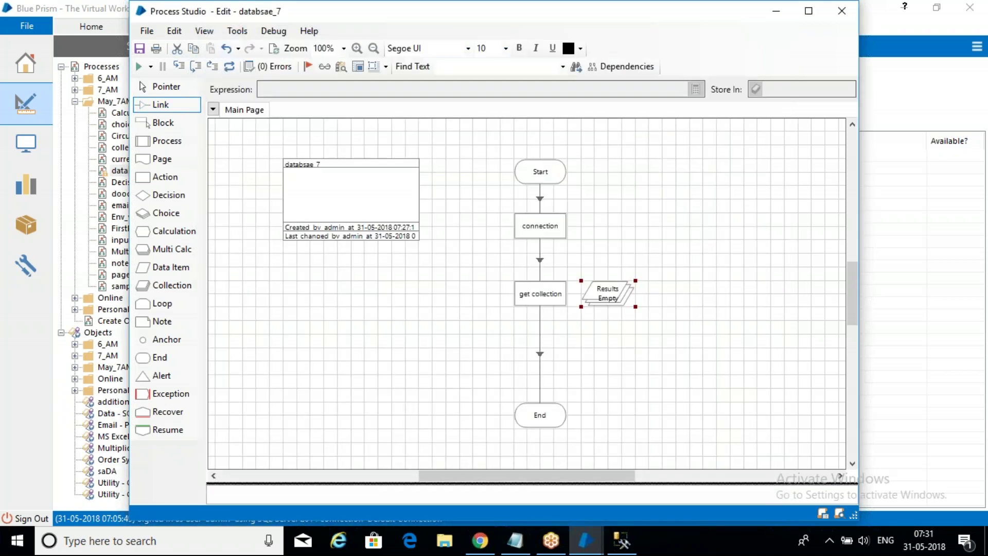
Step: Run the process, examine the current values of the Results collection, and reset the process
click(138, 64)
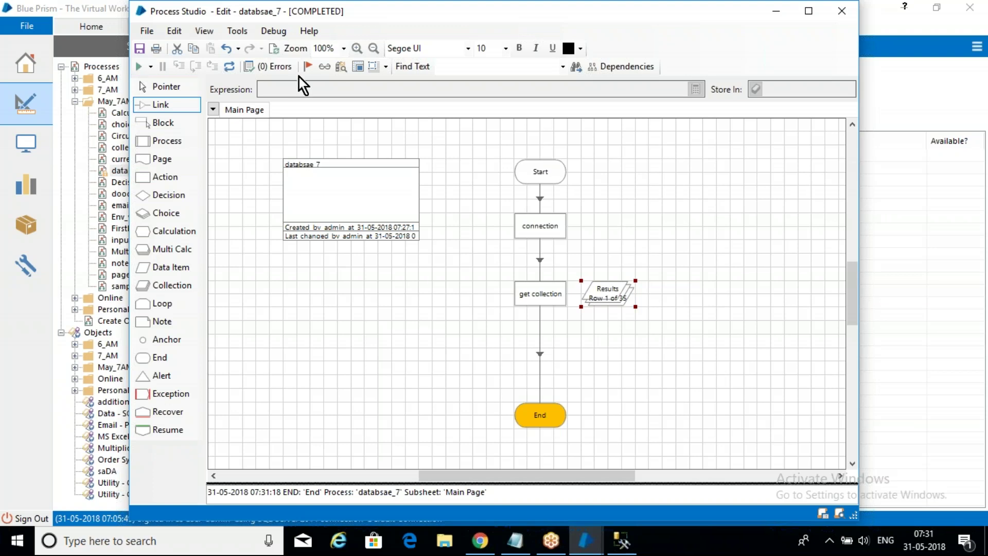
double_click(609, 300)
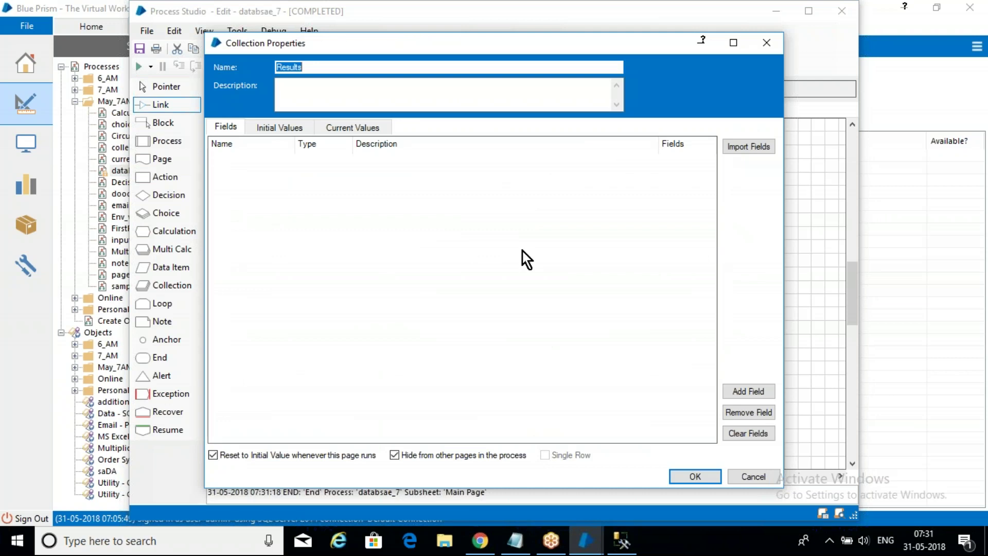
click(373, 128)
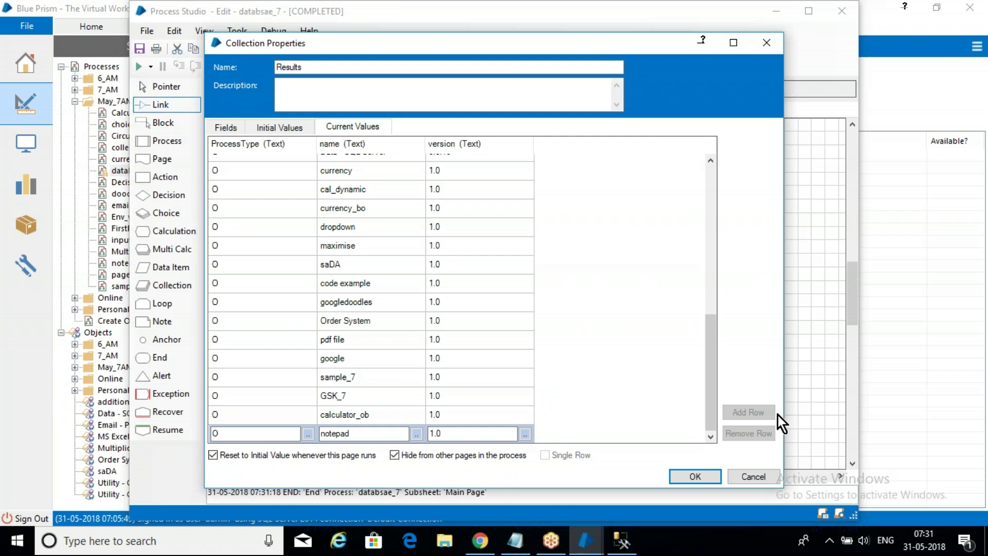
drag(712, 366, 684, 199)
scroll(684, 232, down, 5)
scroll(679, 346, down, 2)
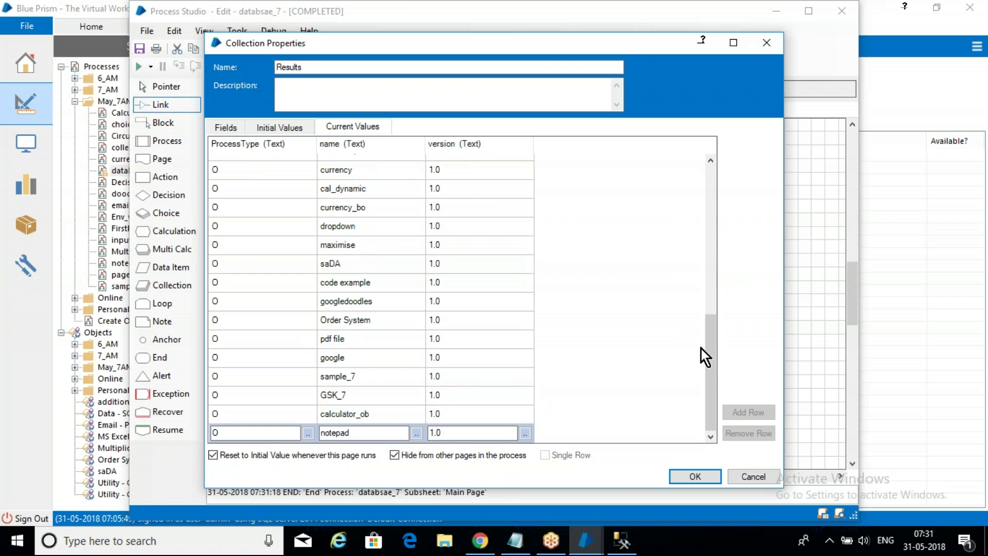
click(695, 472)
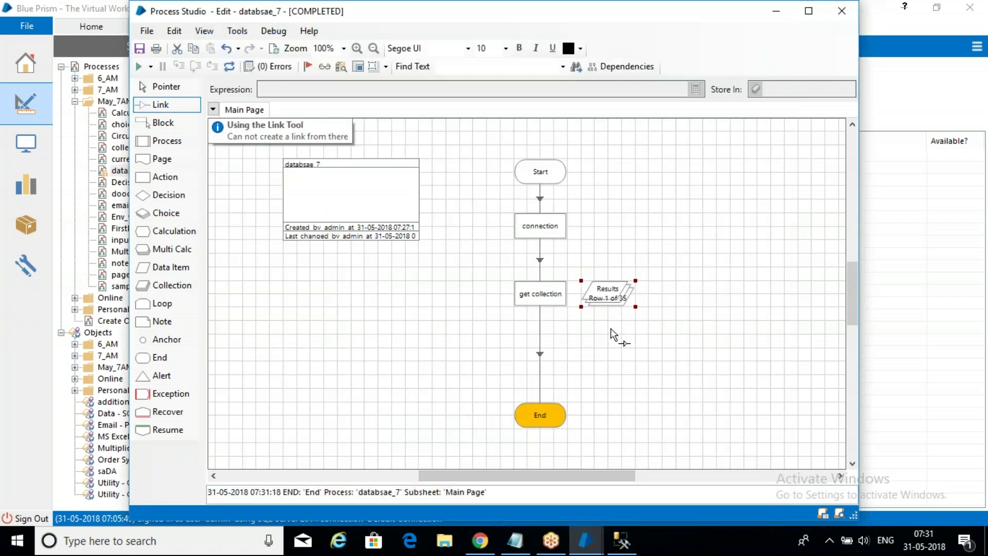
click(230, 67)
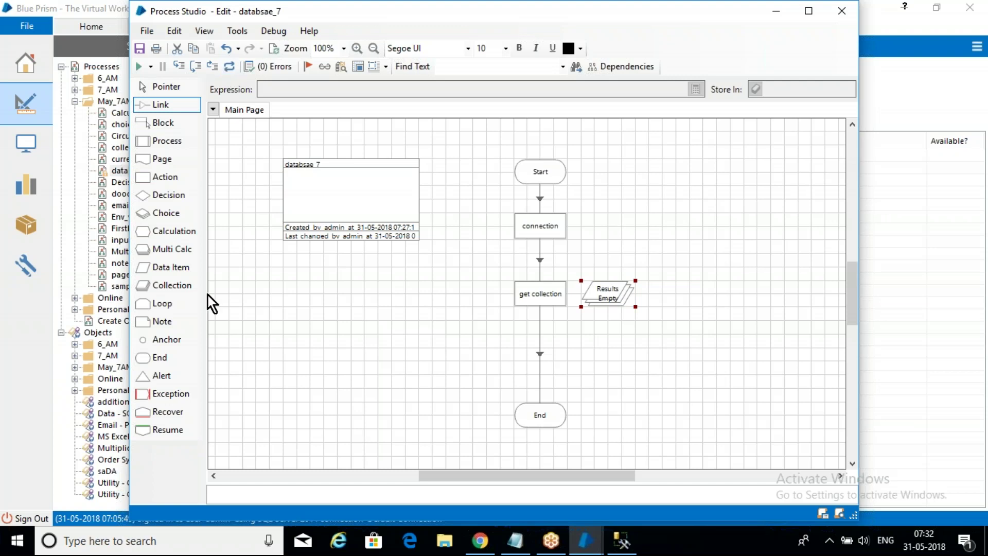
Step: Switch to the May_7AM notes in Notepad and add the lines "write -- ddl and dml" and "read -- drl" below the OLEDB line
click(515, 546)
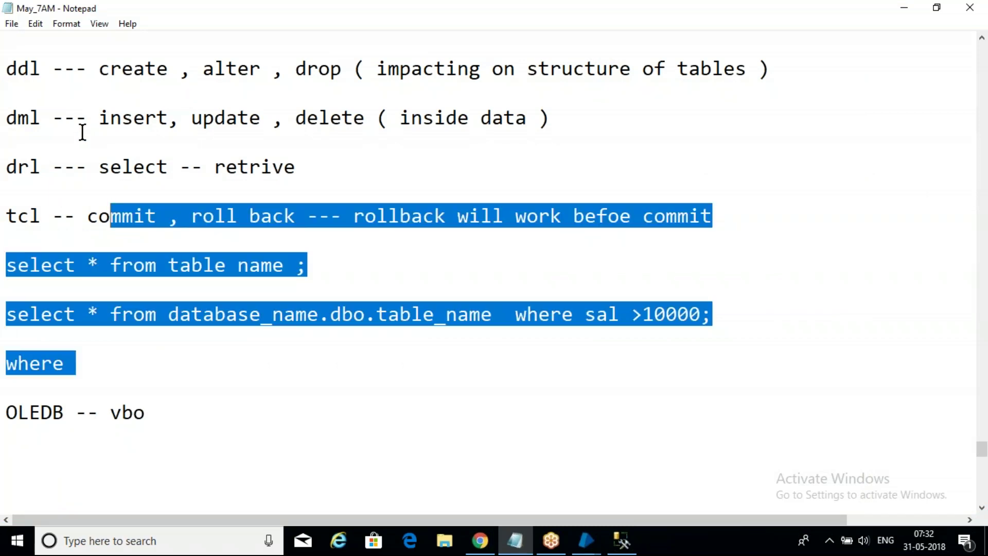
click(83, 132)
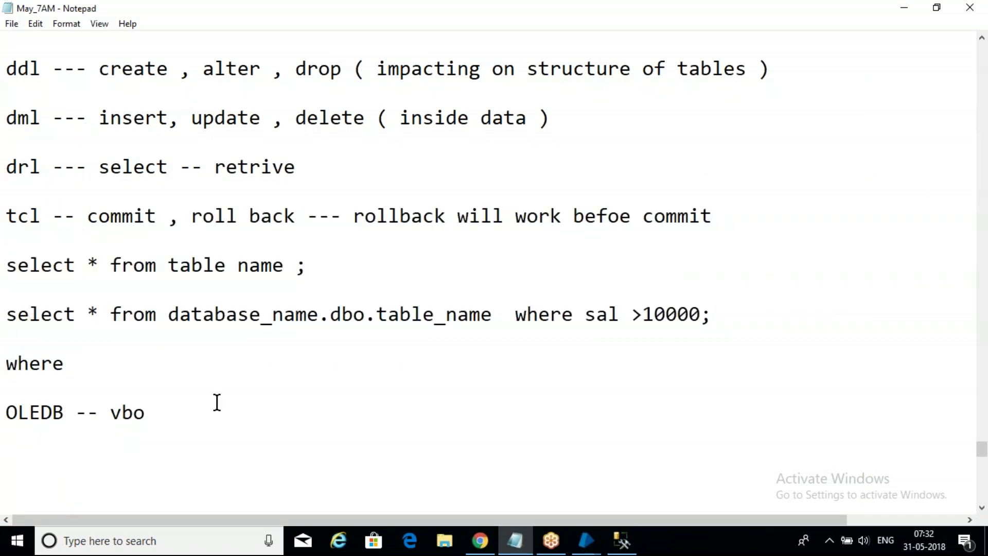
key(Return)
key(Return)
key(Return)
text(write -- ddl and dml)
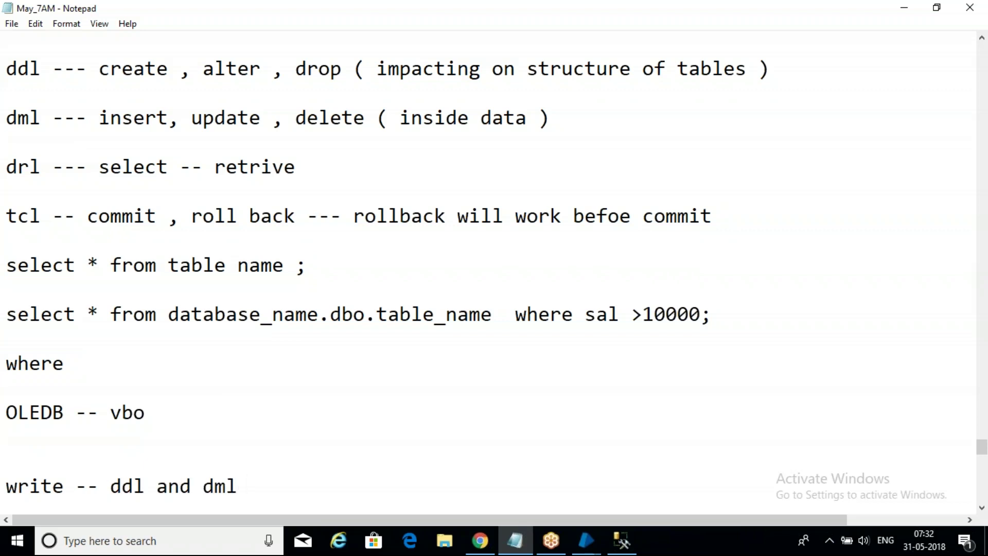
key(Return)
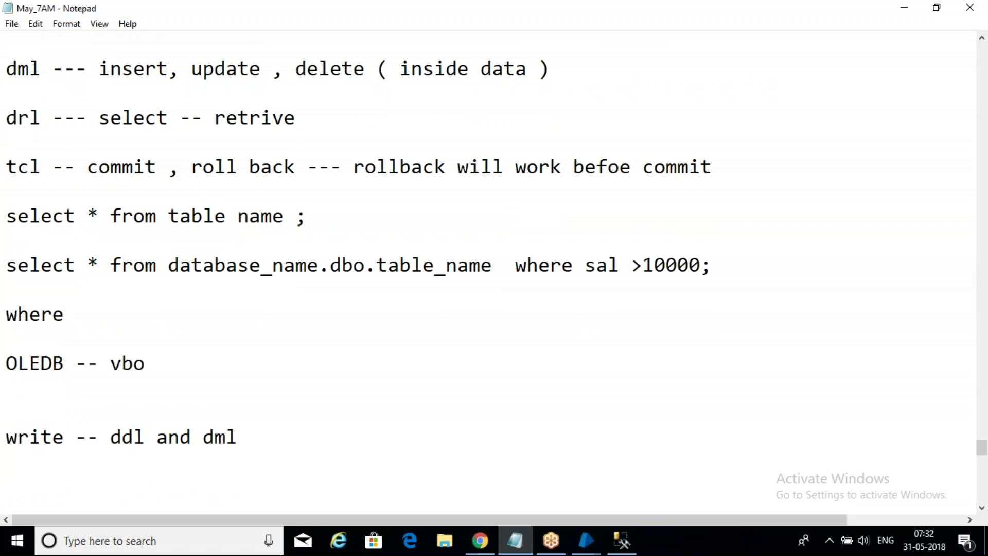
text(read -- g)
key(BackSpace)
text(drl)
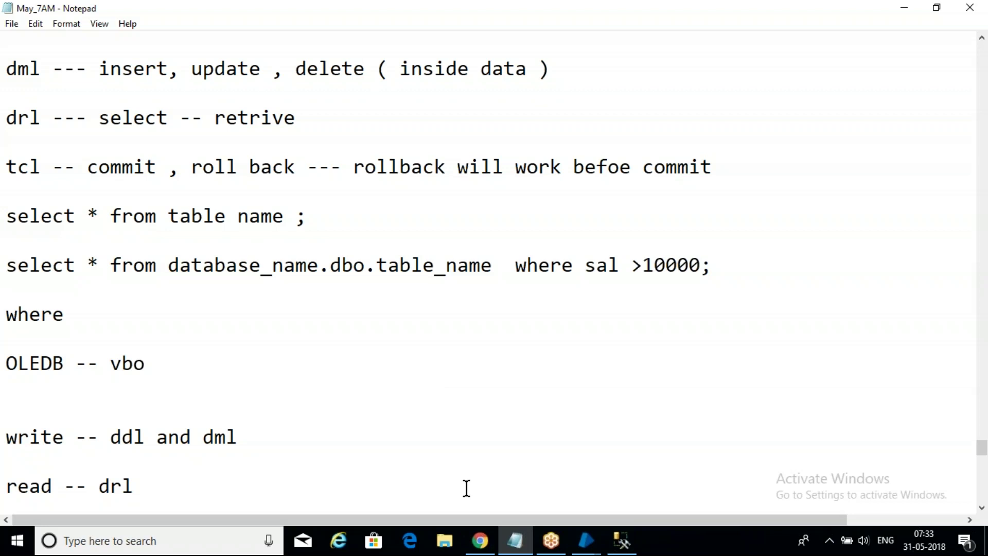
Step: Add the line "get data --- csv files" at the end of the notes, after some blank lines
key(Return)
key(Return)
key(Return)
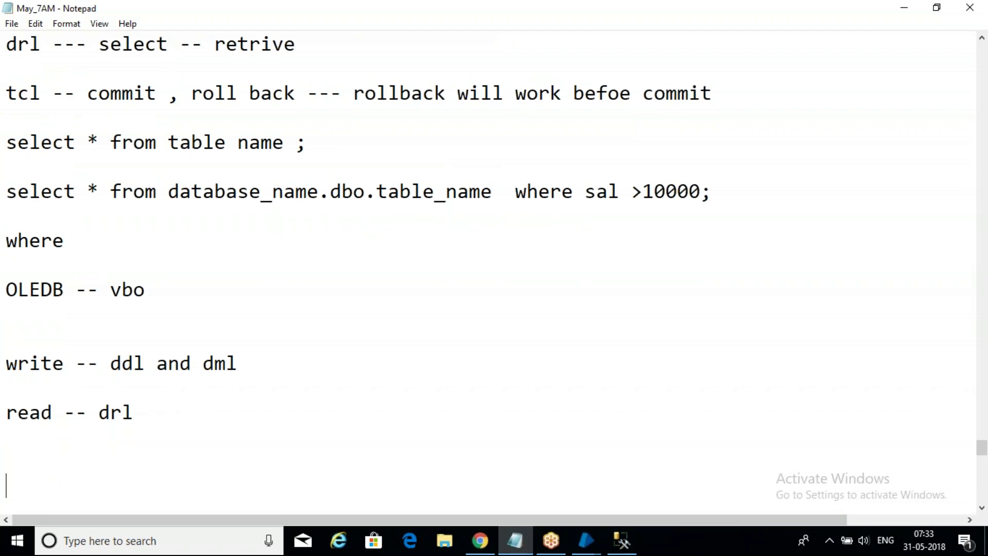
text(get data)
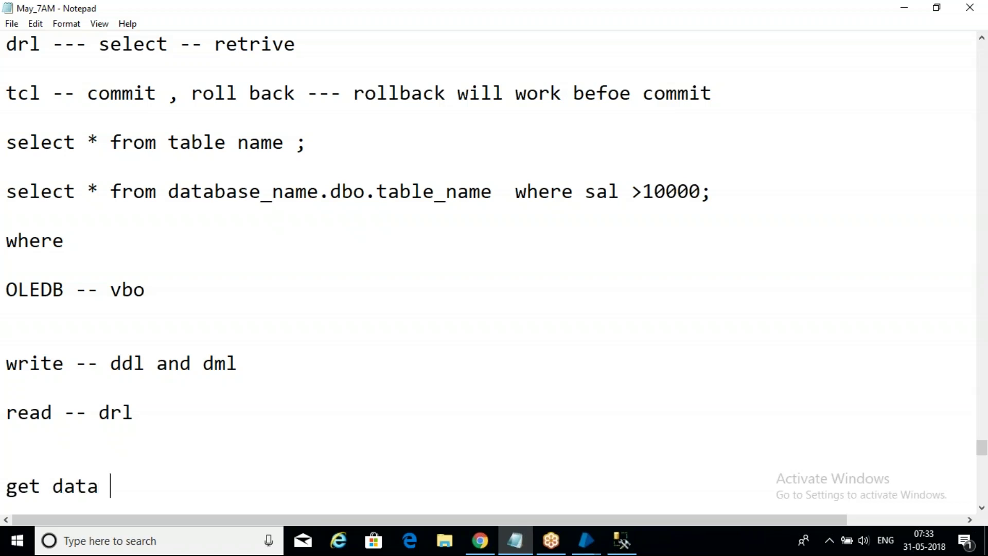
text( --- csv fi)
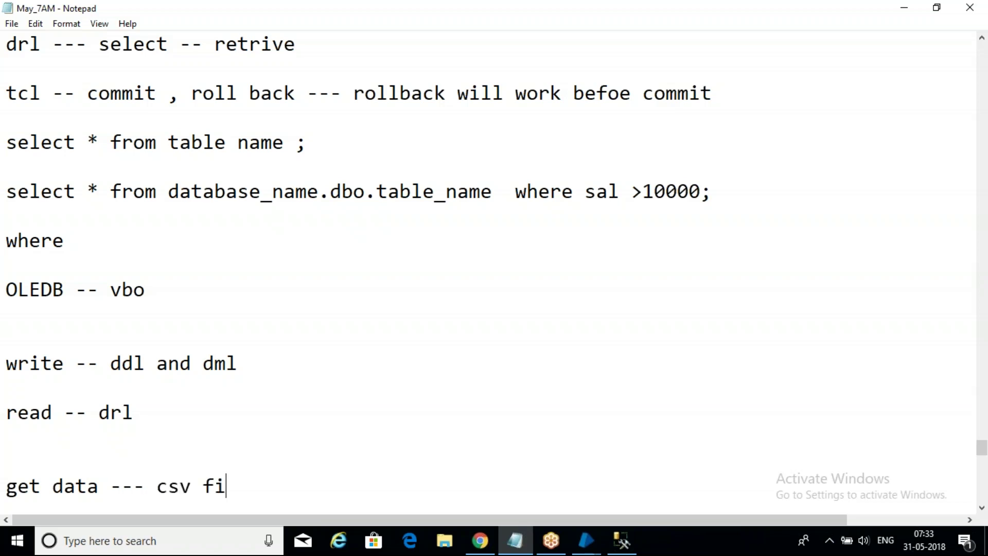
text(les)
key(Return)
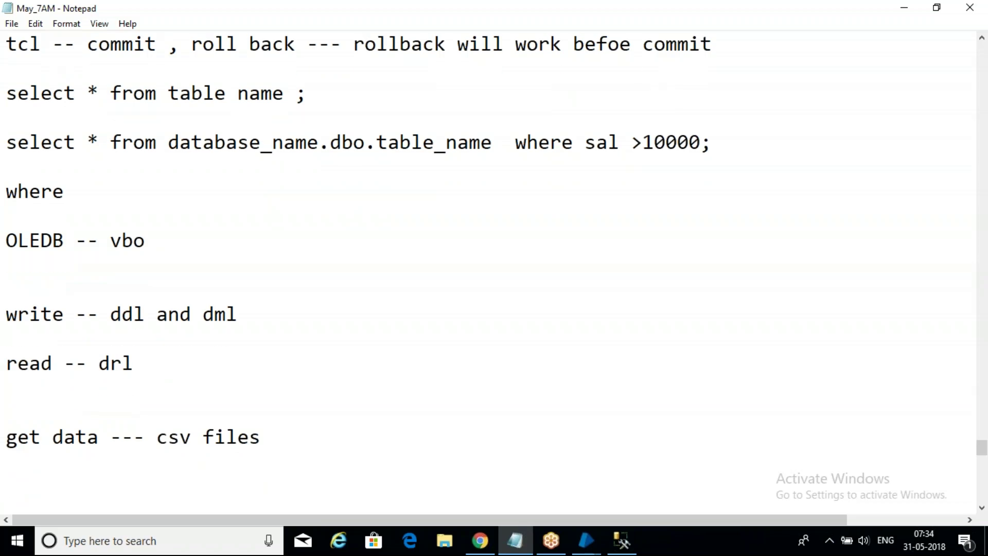
Step: Add the line "-- ddl or dml --- execute action" below the "get data --- csv files" line in the notes
click(868, 28)
text(-- wri)
key(BackSpace)
key(BackSpace)
key(BackSpace)
text(ddl or )
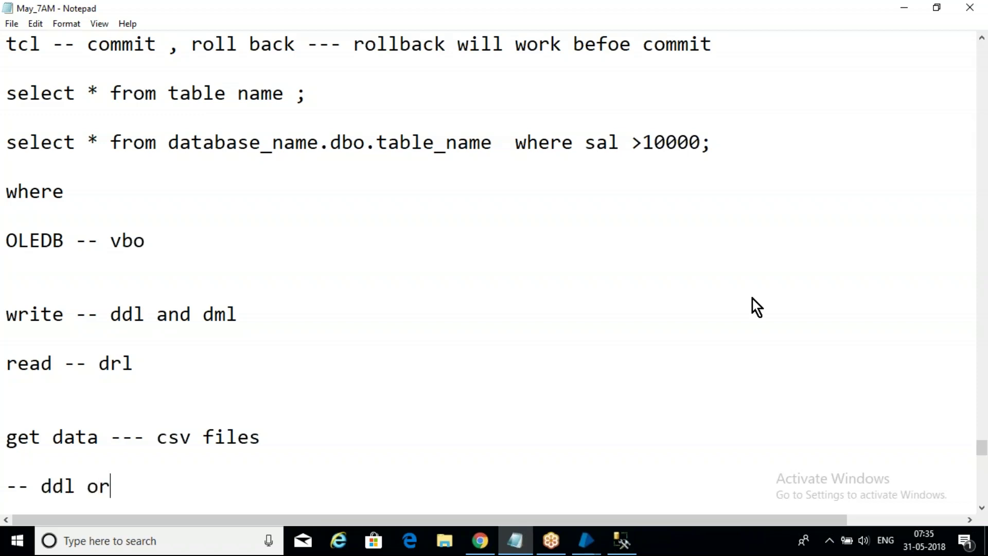
text(dml --- e)
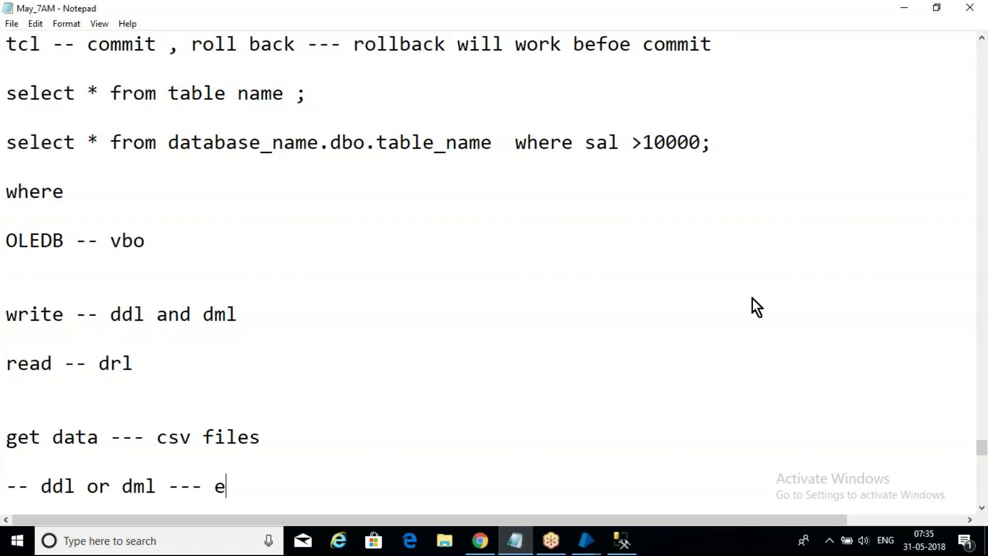
text(xecur)
key(BackSpace)
text(te action)
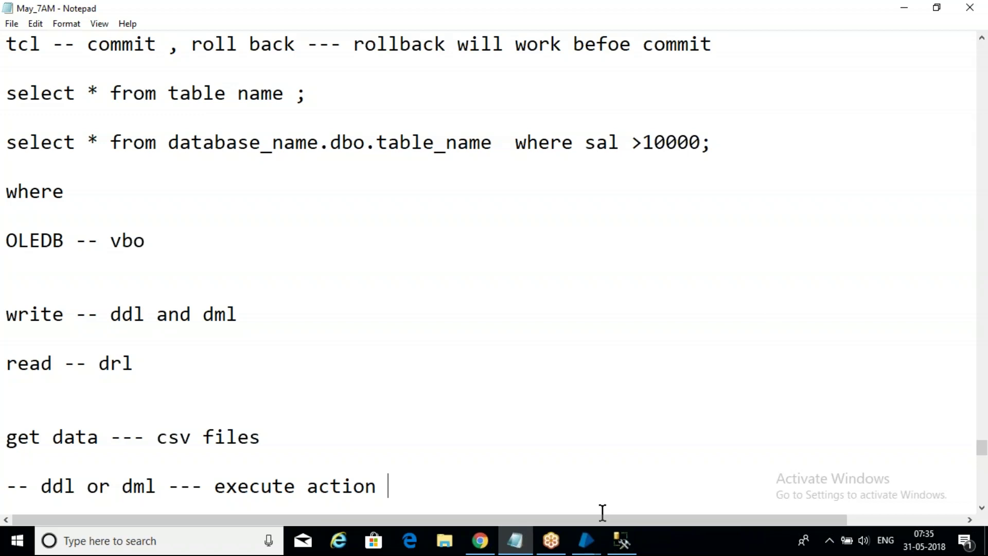
Step: Switch to Blue Prism Process Studio and add an Action stage beside get collection, named "csv file"
click(585, 539)
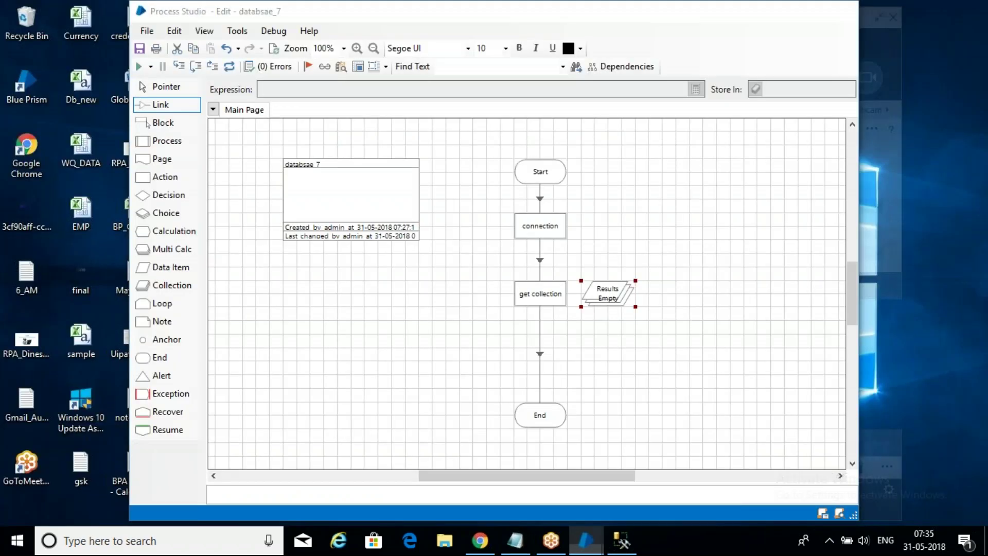
click(650, 461)
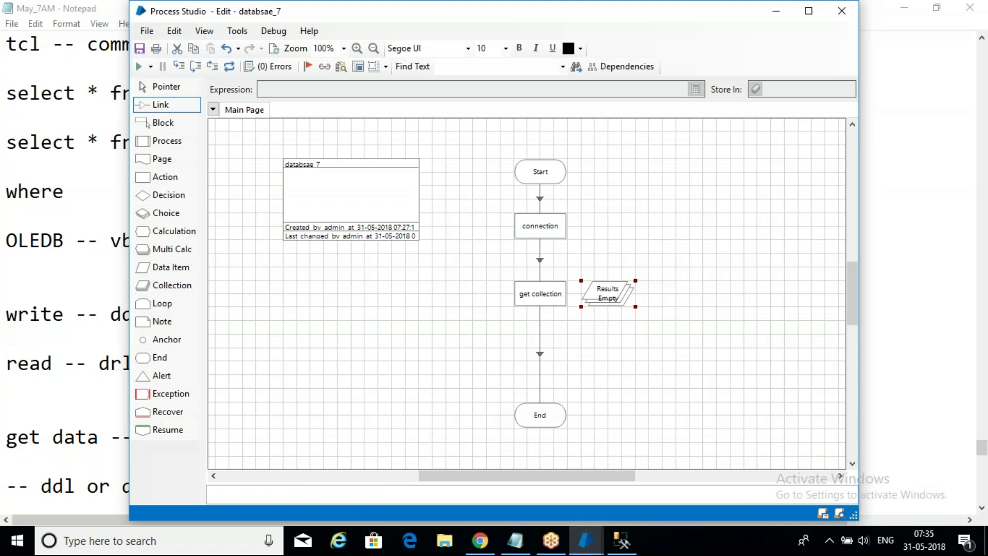
drag(168, 173, 449, 298)
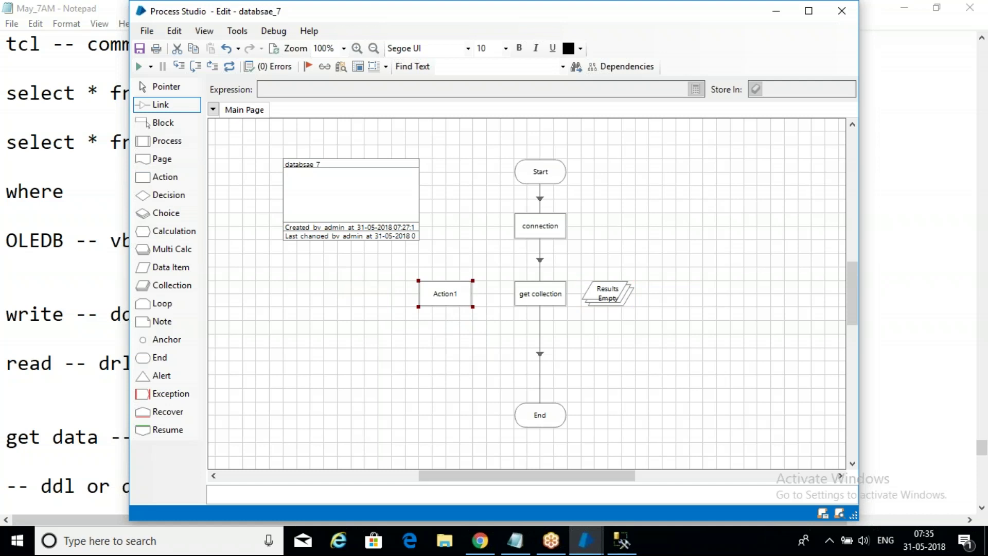
double_click(448, 297)
text(c)
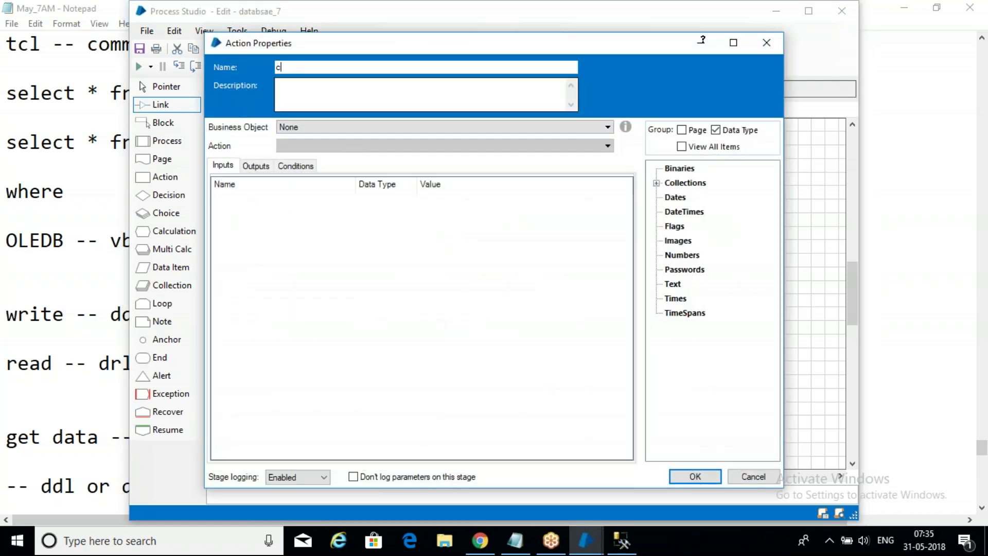
text(sv file)
Step: Set the csv file stage to the Data - SQL Server business object with the Get CSV File action
click(449, 124)
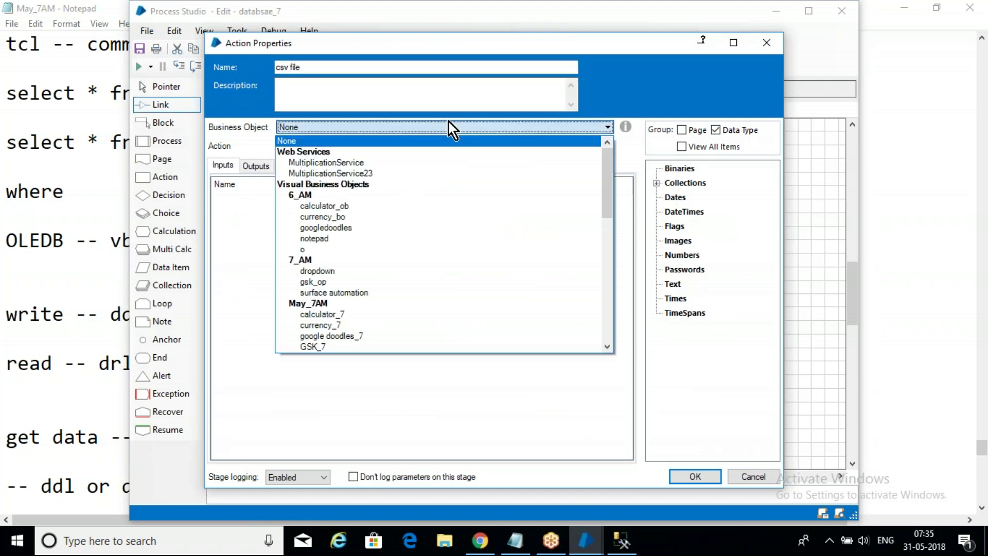
scroll(596, 229, down, 12)
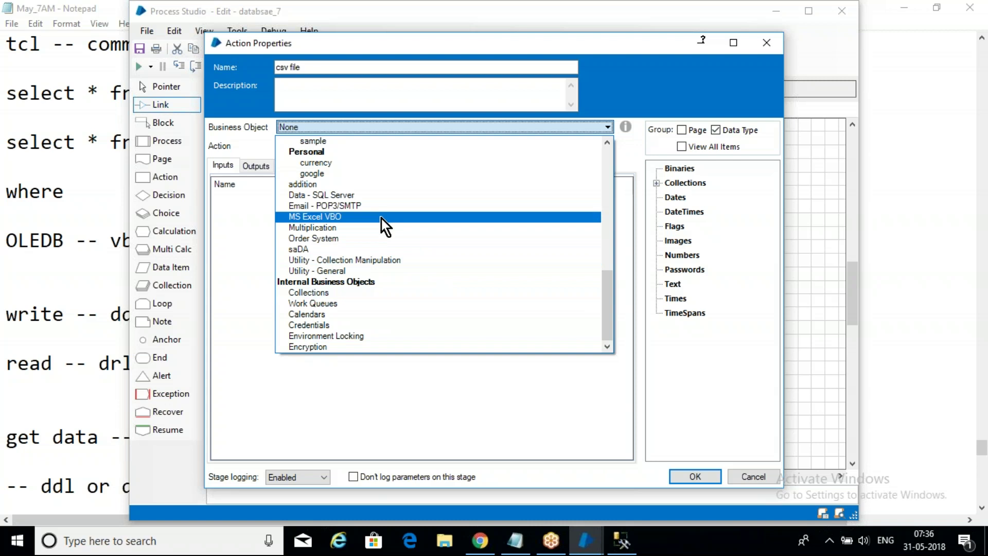
click(372, 200)
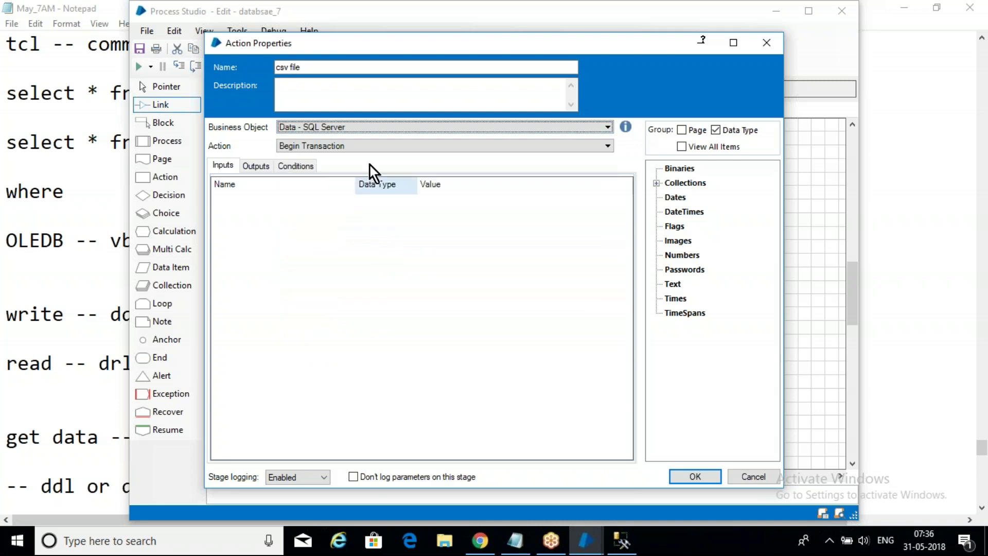
click(376, 149)
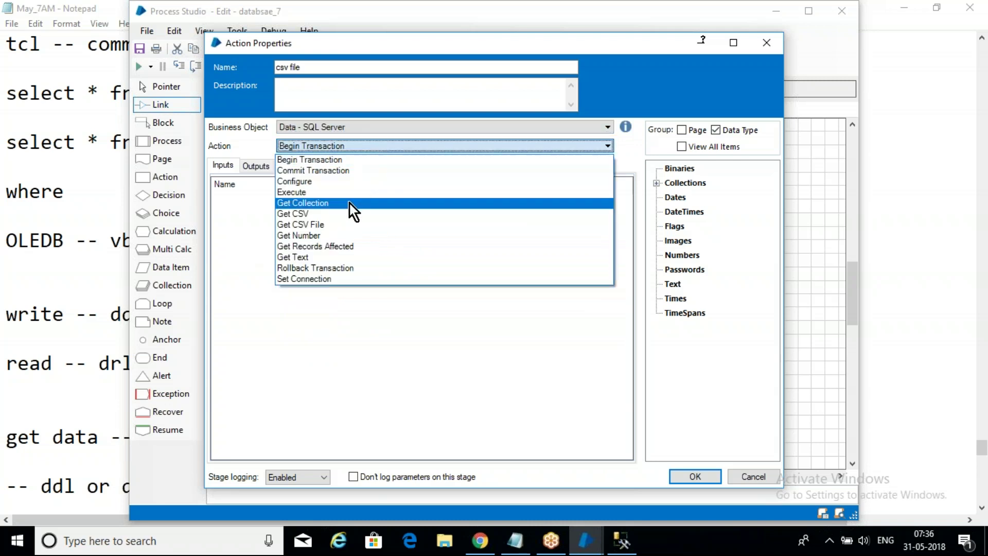
click(342, 225)
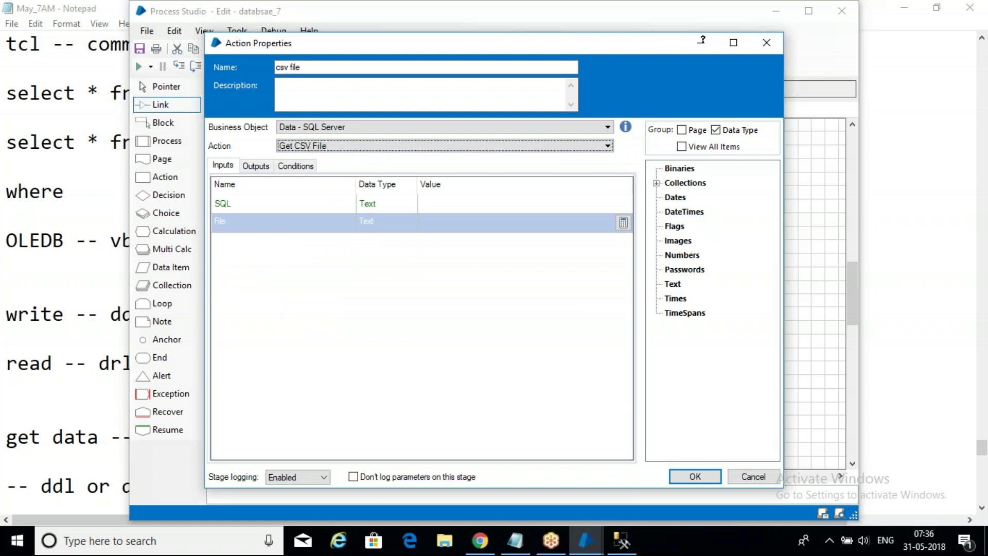
Step: Set the SQL input to the query "select ProcessType,name,version from [BluePrism].[dbo].[bpaprocess] where processtype='O';"
click(491, 204)
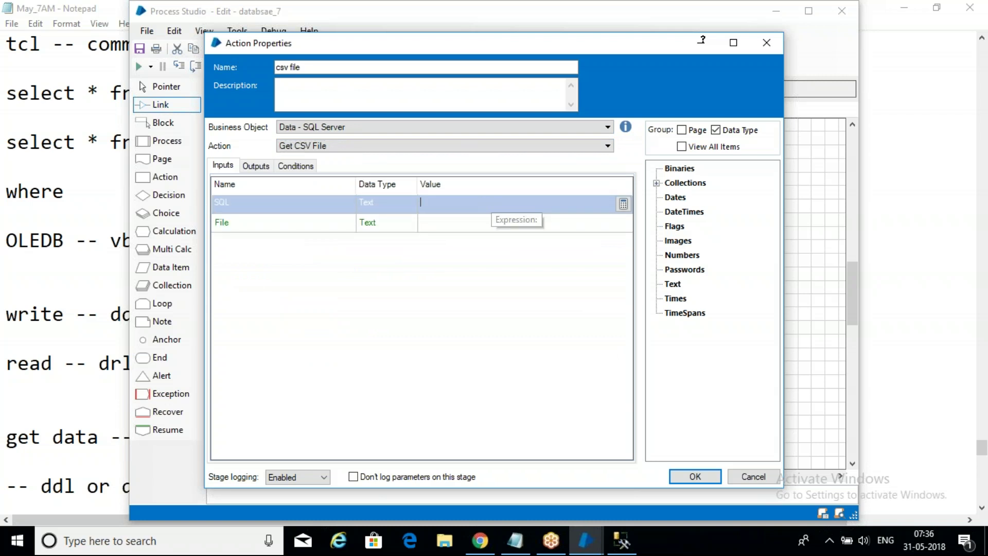
mouse_move(624, 546)
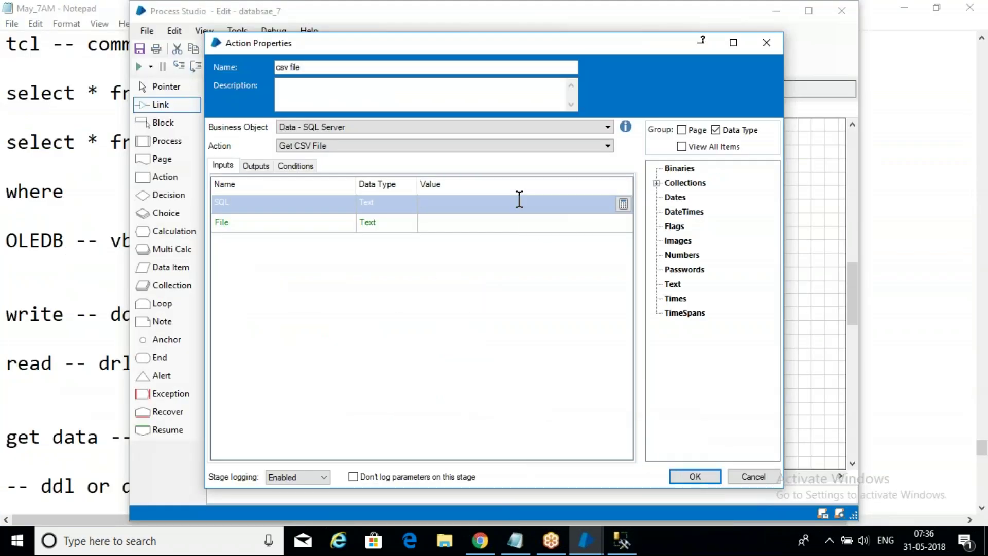
click(519, 200)
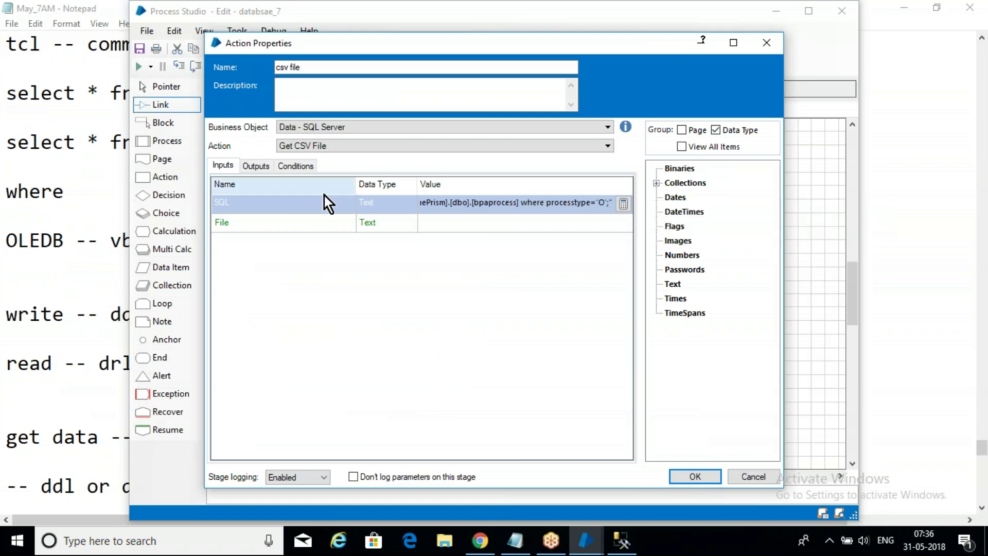
Step: Copy the path of the wdq.bprelease file on the desktop and return to the csv file stage's properties in Process Studio
click(484, 231)
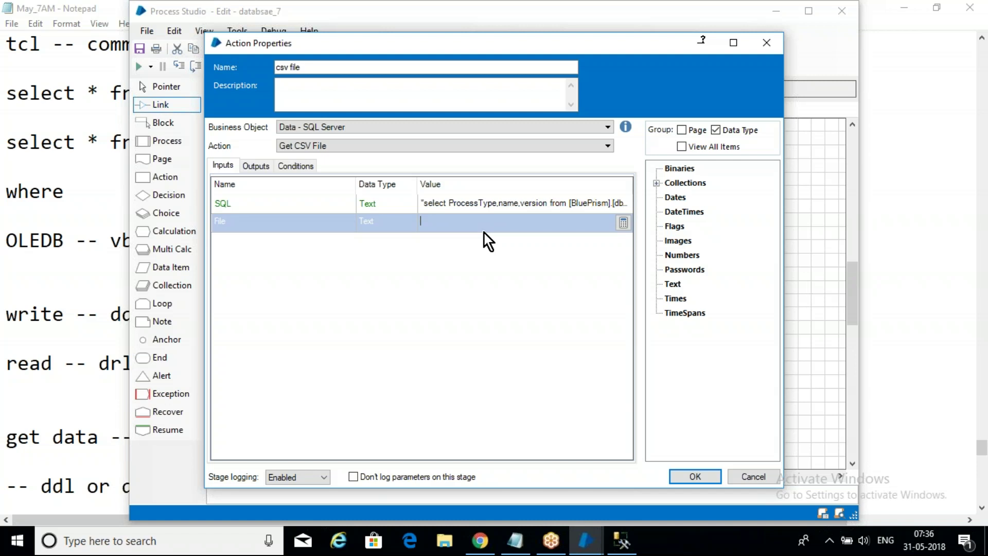
key(super+d)
click(199, 156)
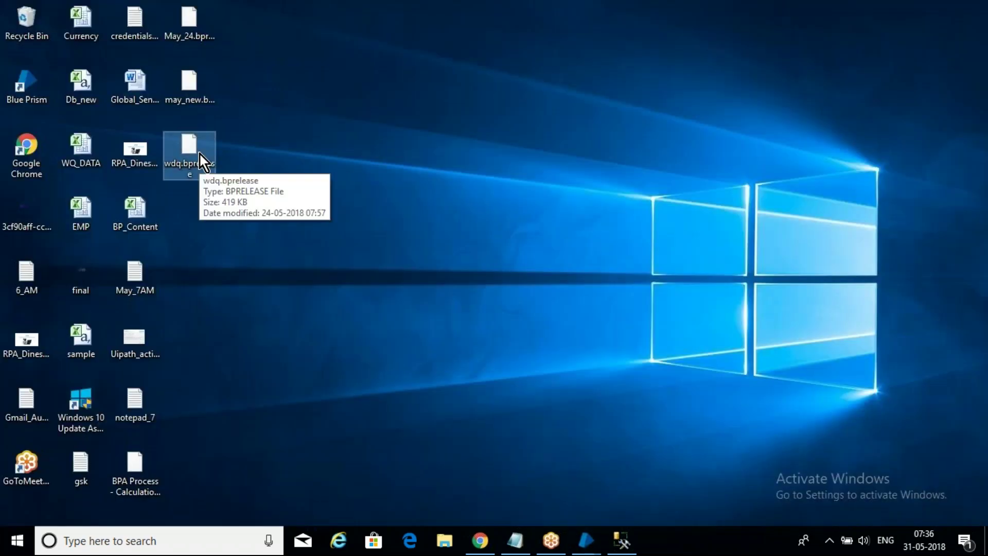
right_click(200, 154)
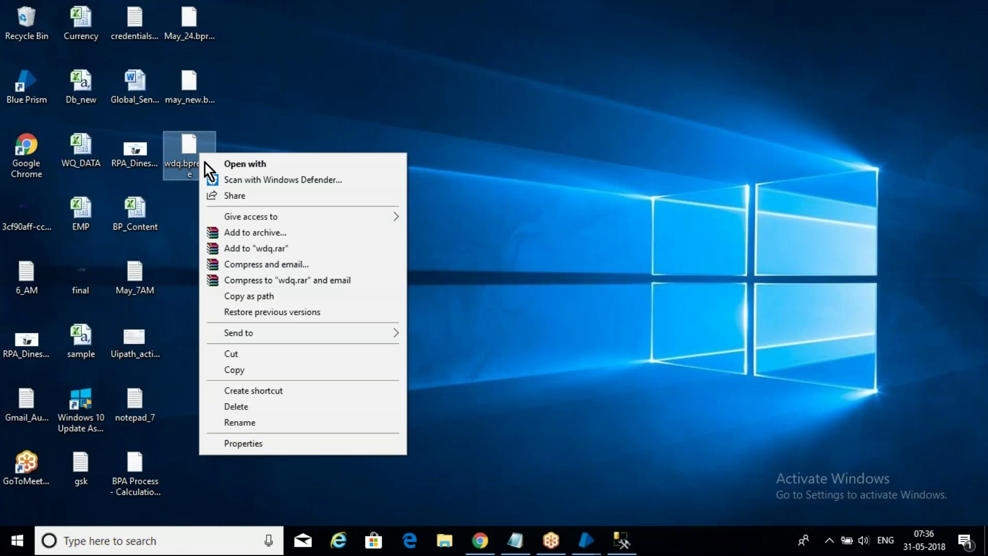
click(239, 296)
mouse_move(592, 539)
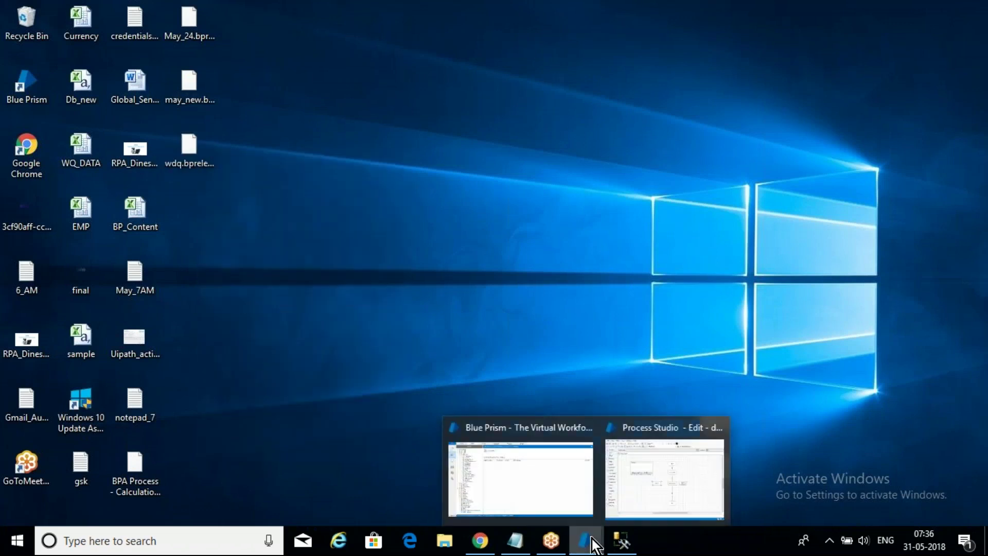
click(657, 464)
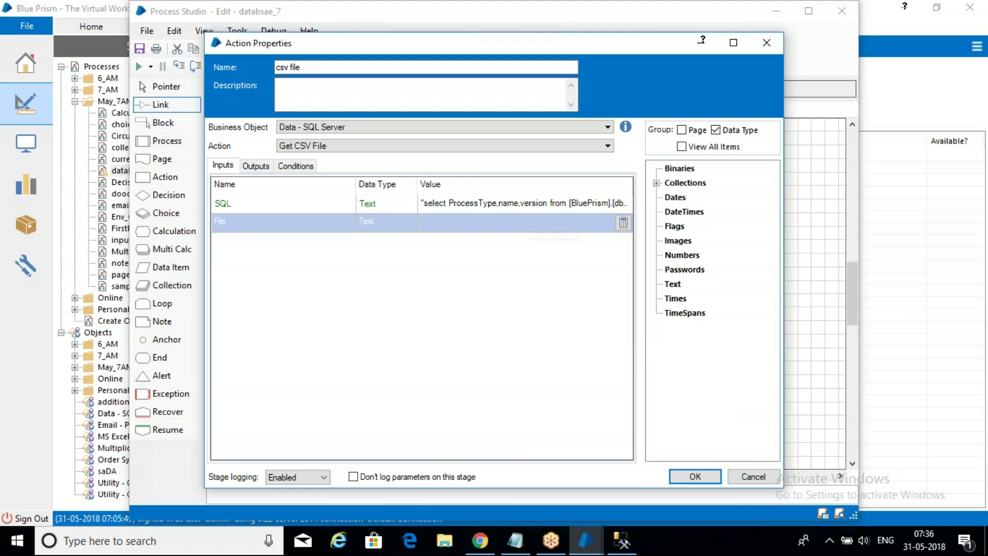
Step: Set the File input to "C:\Users\Home\Desktop\db_data.csv" by adapting the copied path, and confirm the csv file stage's properties
click(623, 223)
click(216, 126)
key(ctrl+v)
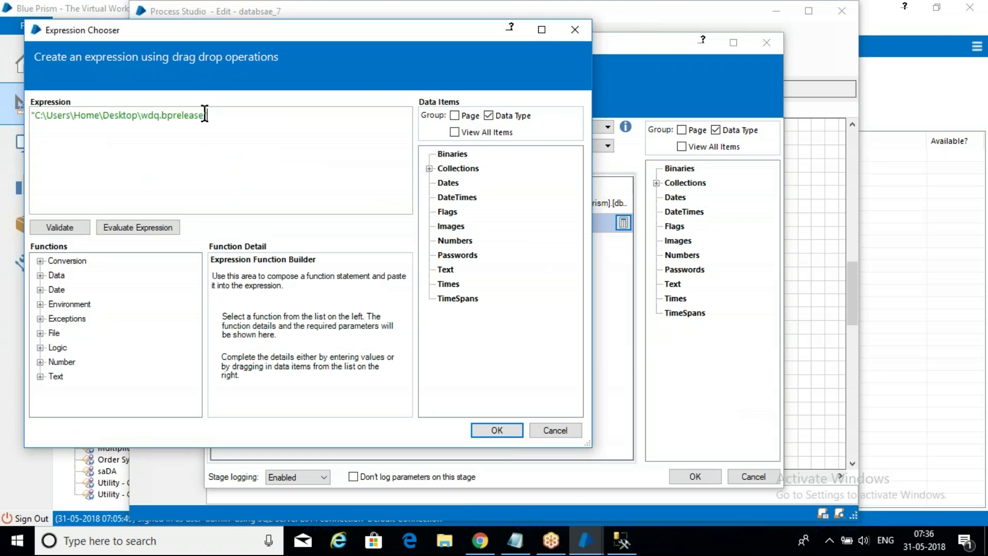
key(BackSpace)
key(BackSpace)
key(BackSpace)
key(BackSpace)
key(BackSpace)
key(BackSpace)
key(BackSpace)
key(BackSpace)
key(BackSpace)
key(BackSpace)
key(BackSpace)
key(BackSpace)
key(BackSpace)
text(db.csv)
click(151, 116)
text(_data)
click(494, 425)
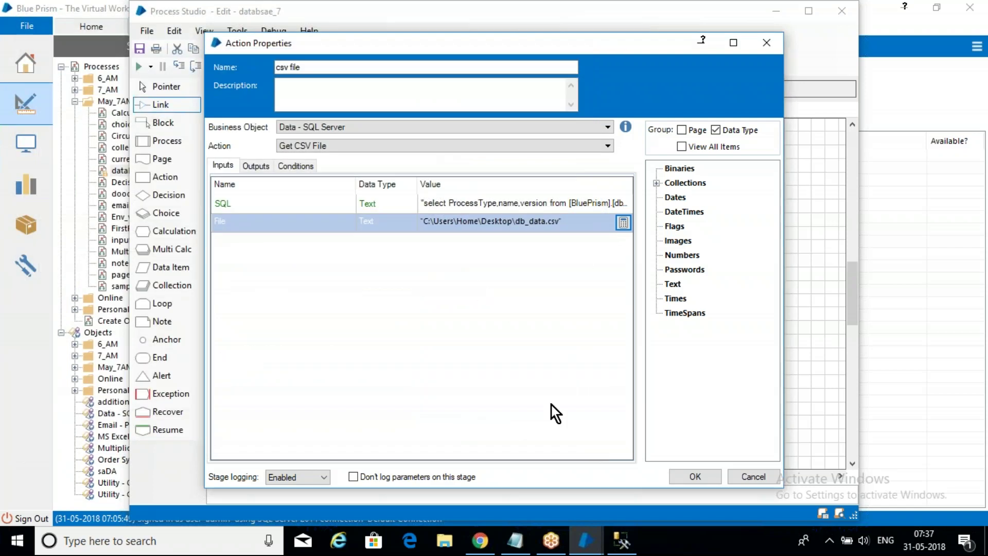
click(687, 481)
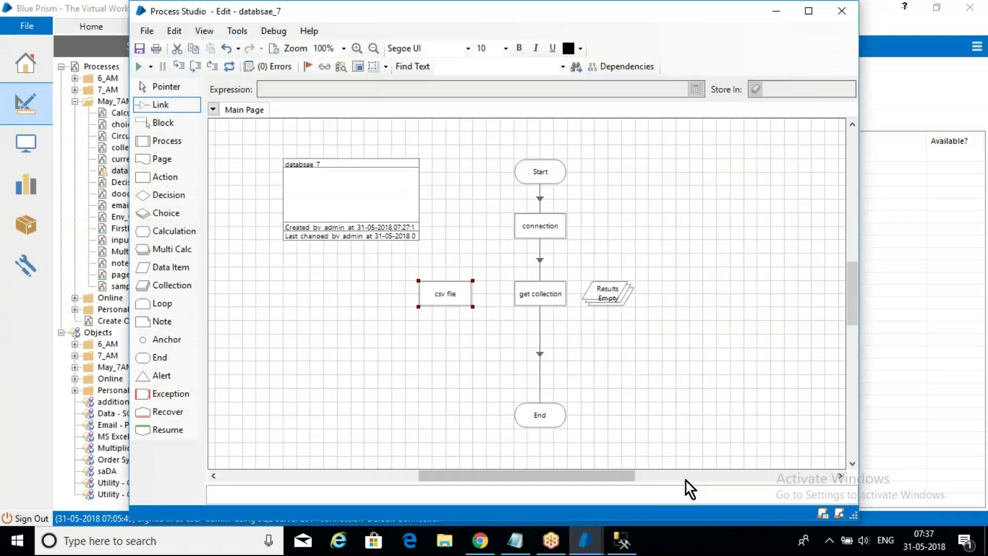
Step: Link get collection to csv file and csv file to End, and run the process
drag(541, 295, 522, 417)
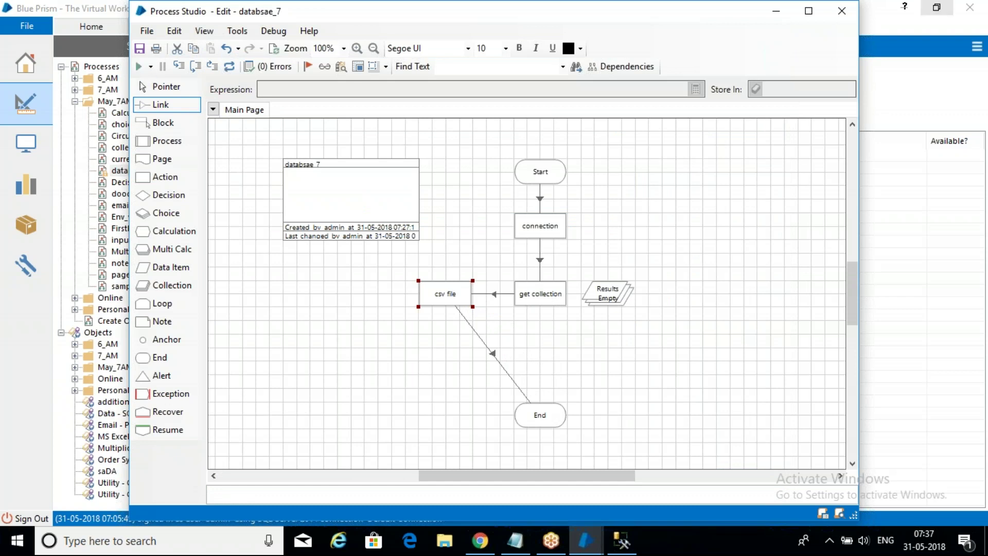
click(143, 68)
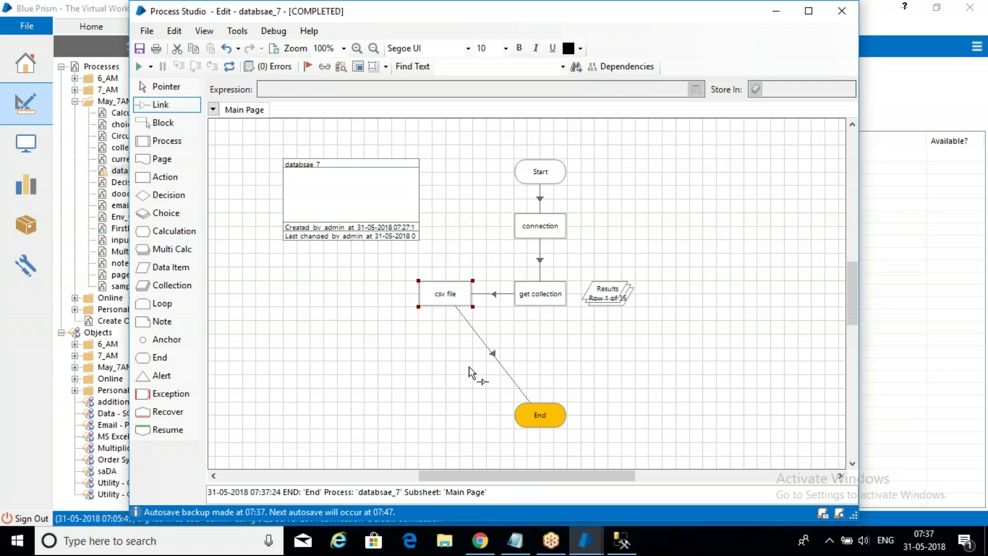
Step: Open the db_data file from the desktop in Excel, examine the exported rows, and close it
key(super+d)
click(191, 220)
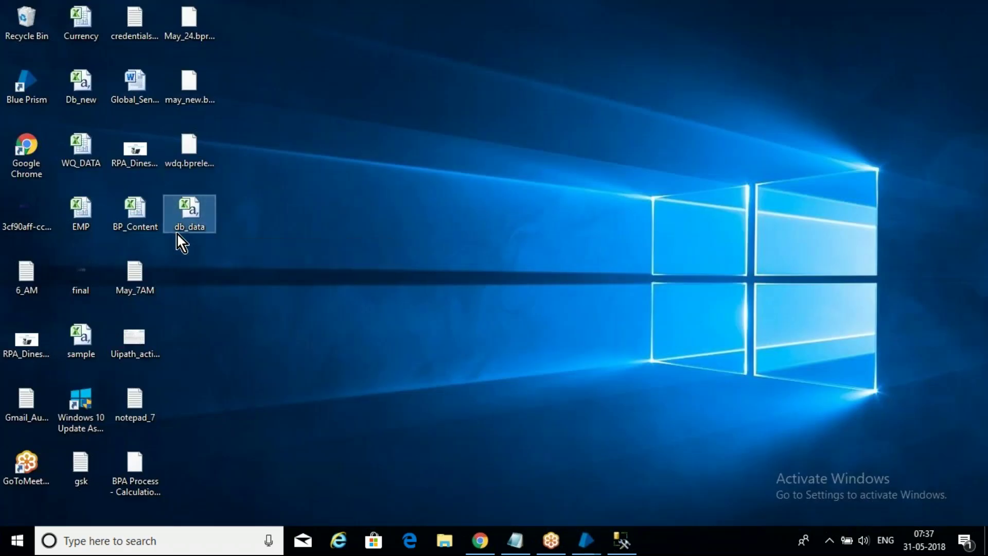
double_click(197, 212)
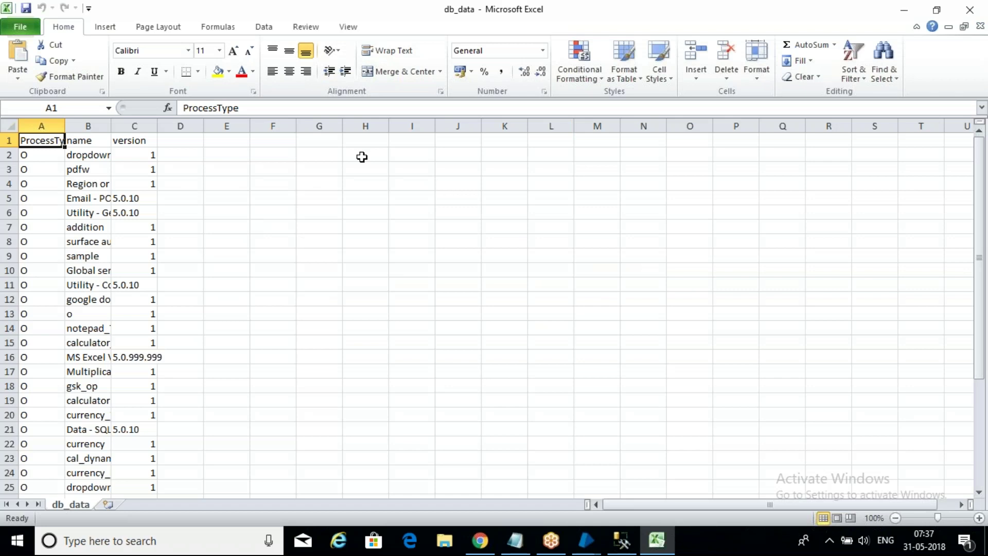
click(969, 9)
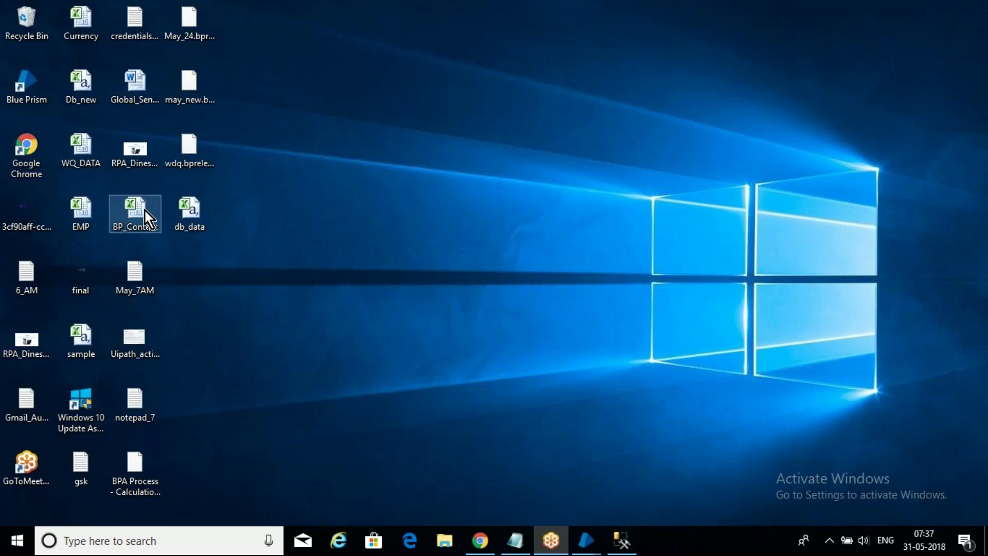
Step: Compare the file types of db_data and BP_Content in their file properties, and return to Process Studio
right_click(190, 218)
click(233, 515)
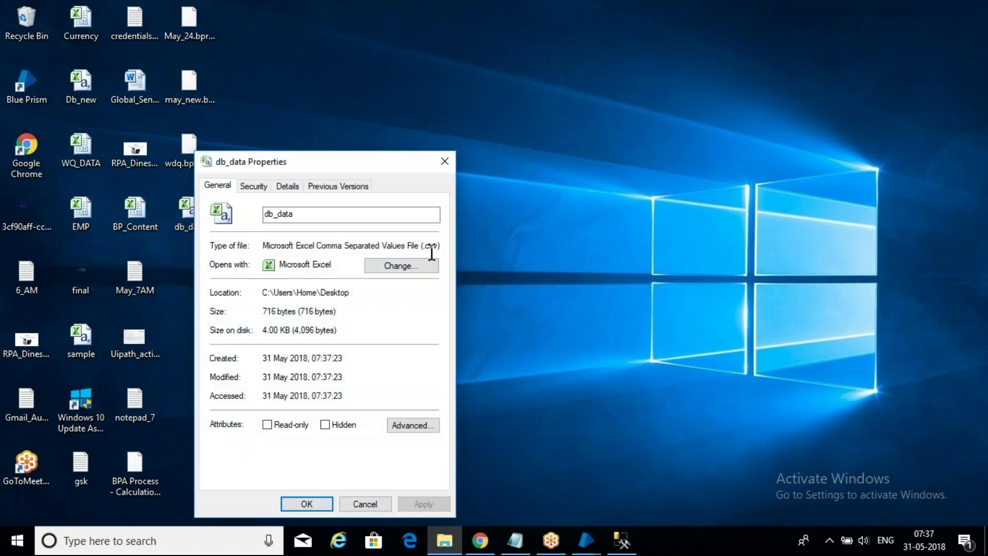
click(447, 161)
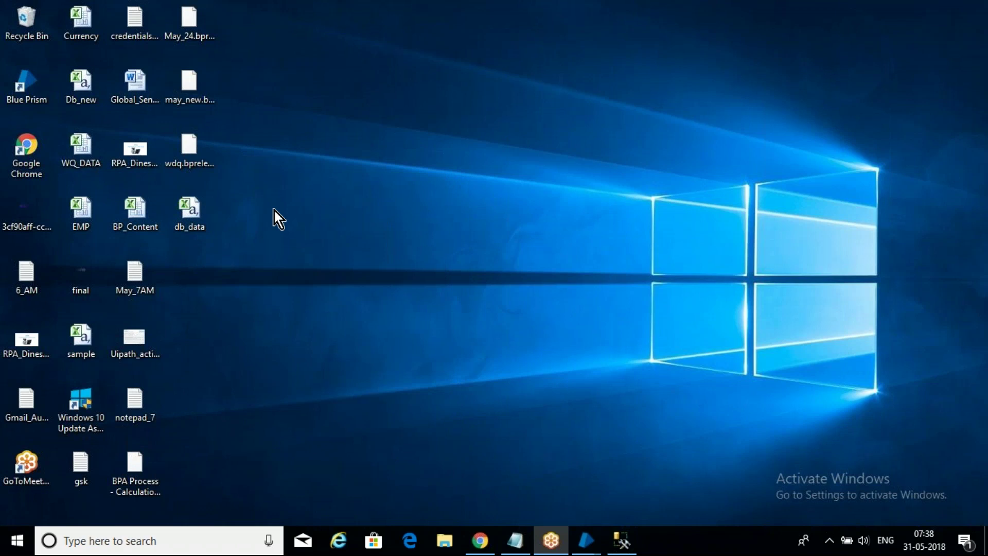
click(135, 202)
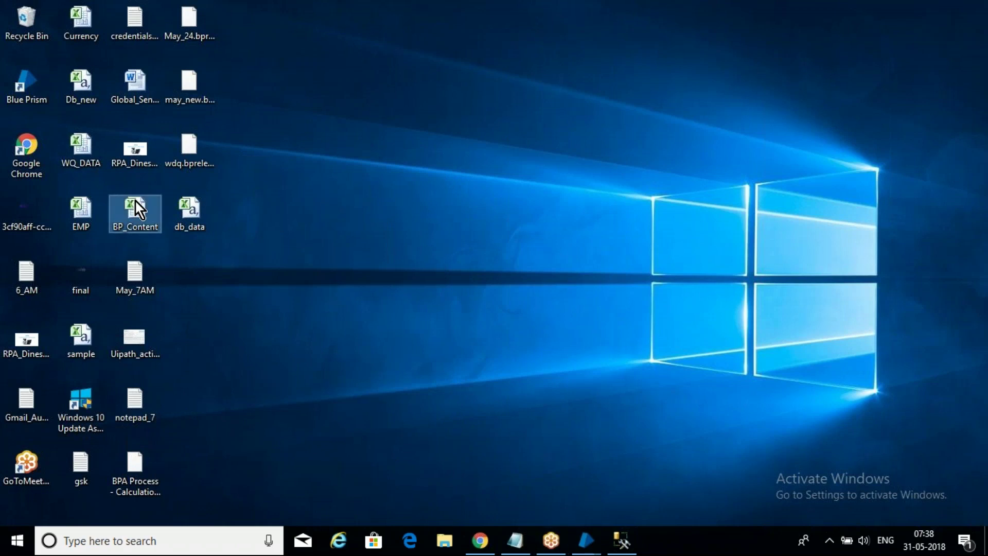
right_click(135, 201)
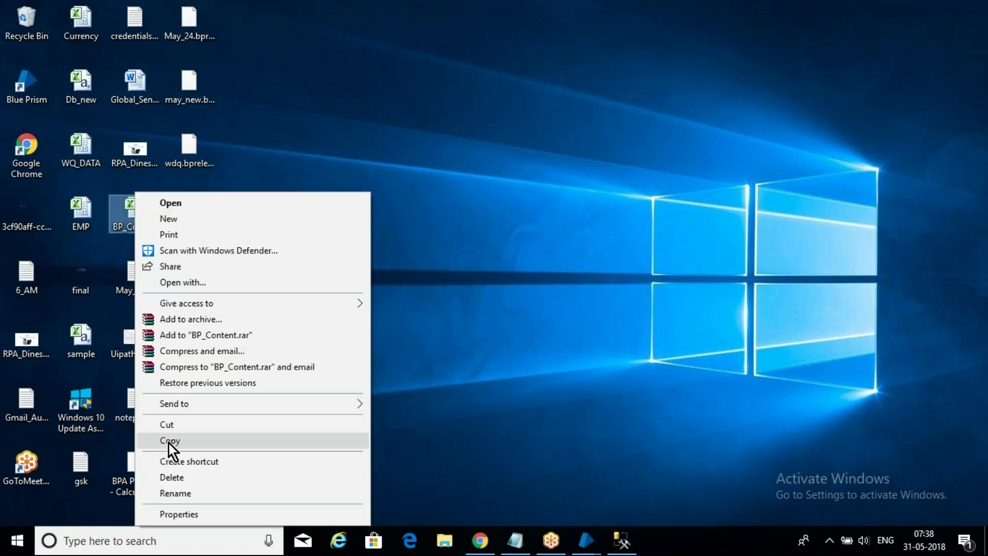
click(203, 514)
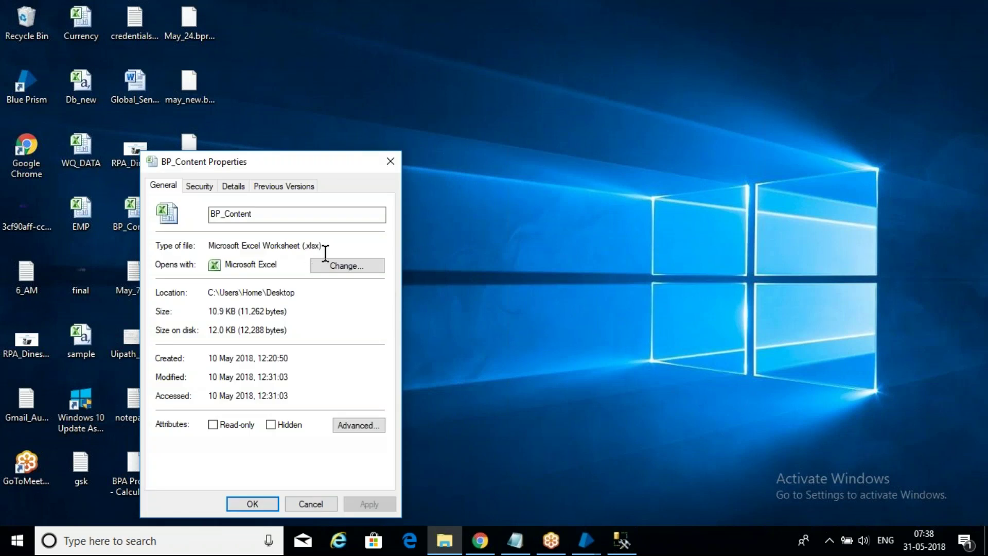
click(390, 162)
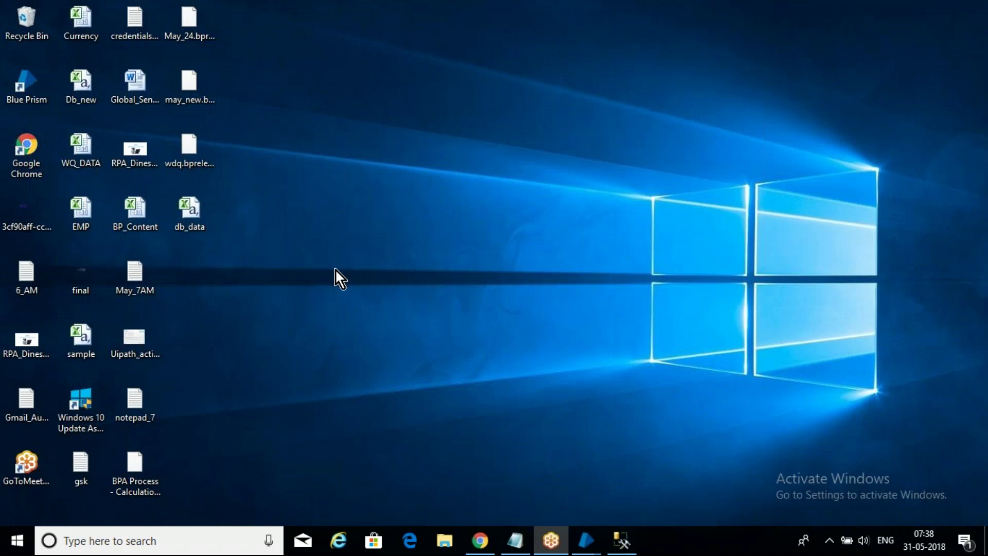
mouse_move(592, 540)
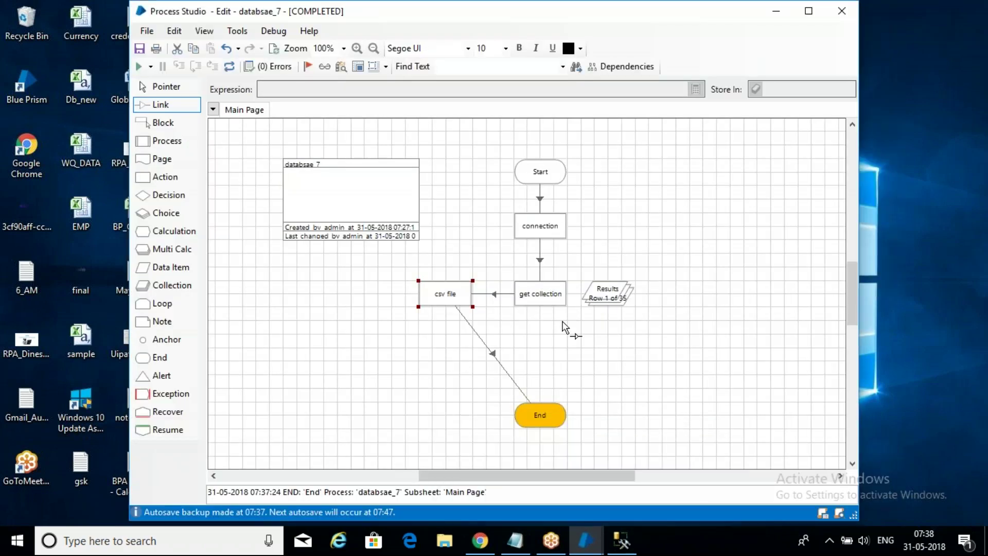
Step: Switch to SQL Server Management Studio and examine the dropdownp row in the query results
click(628, 490)
click(621, 540)
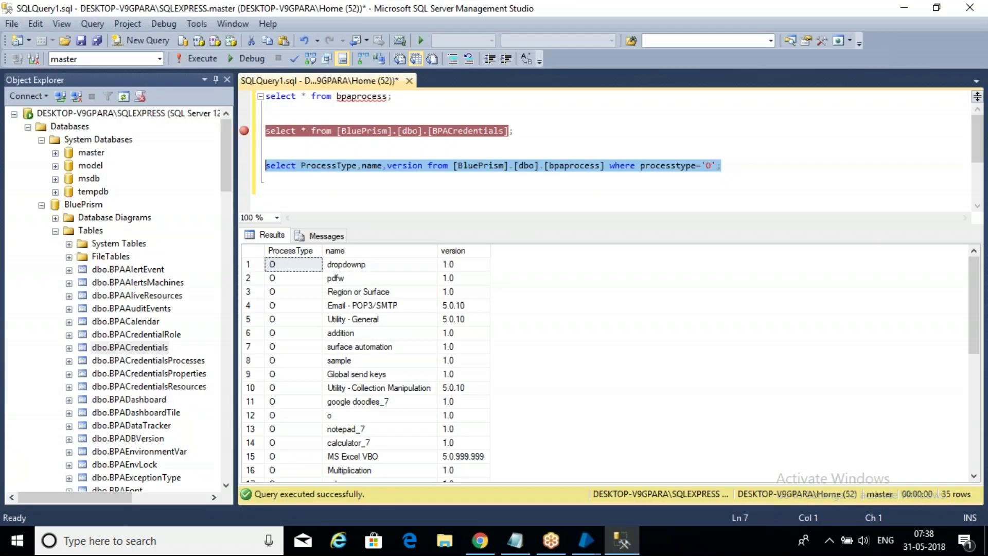
click(538, 195)
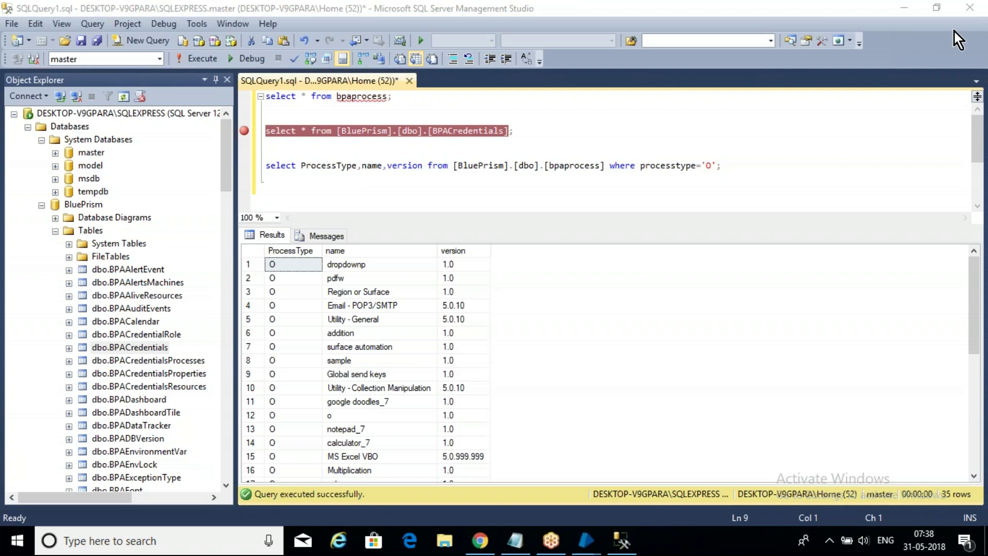
click(773, 172)
key(Return)
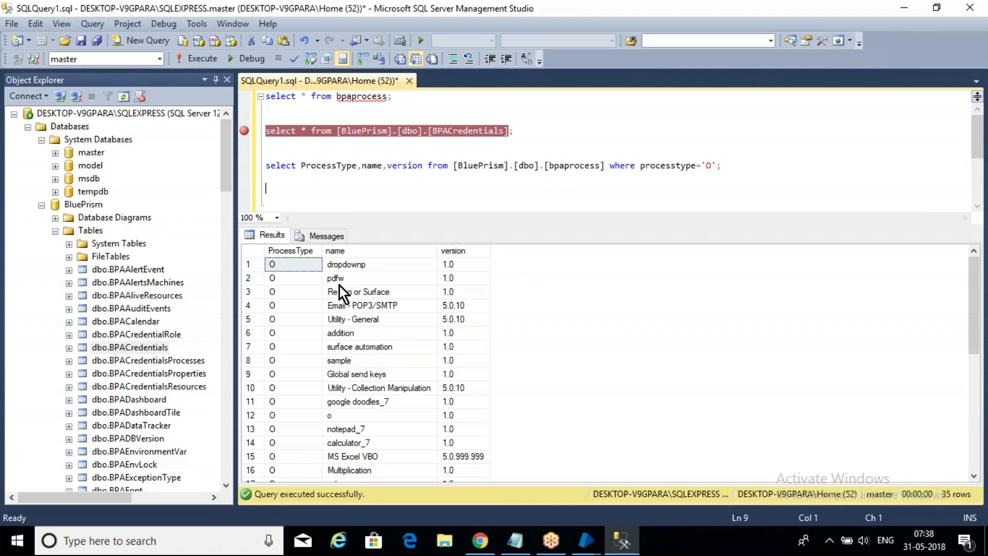
click(374, 269)
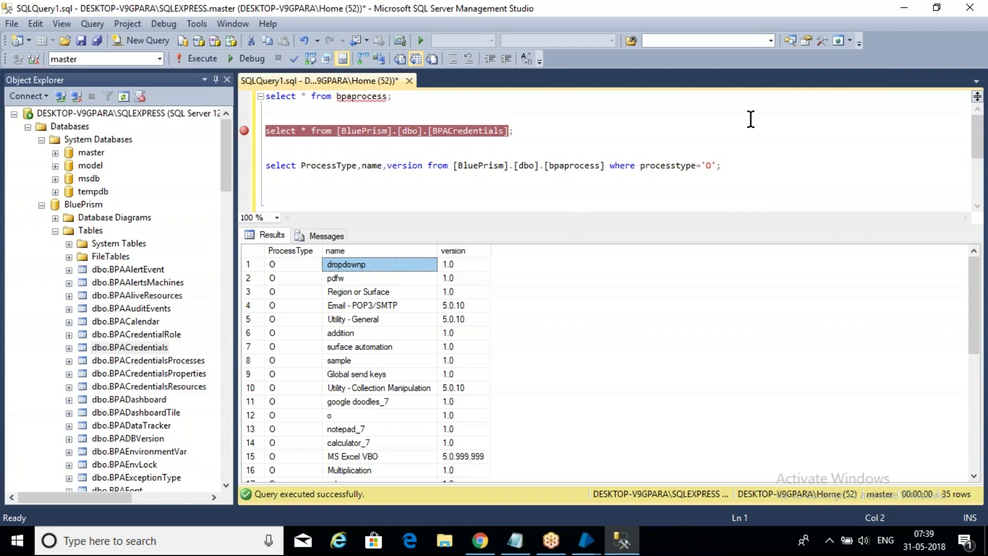
Step: Start a commented line reading "---- update" below the processtype query
click(747, 161)
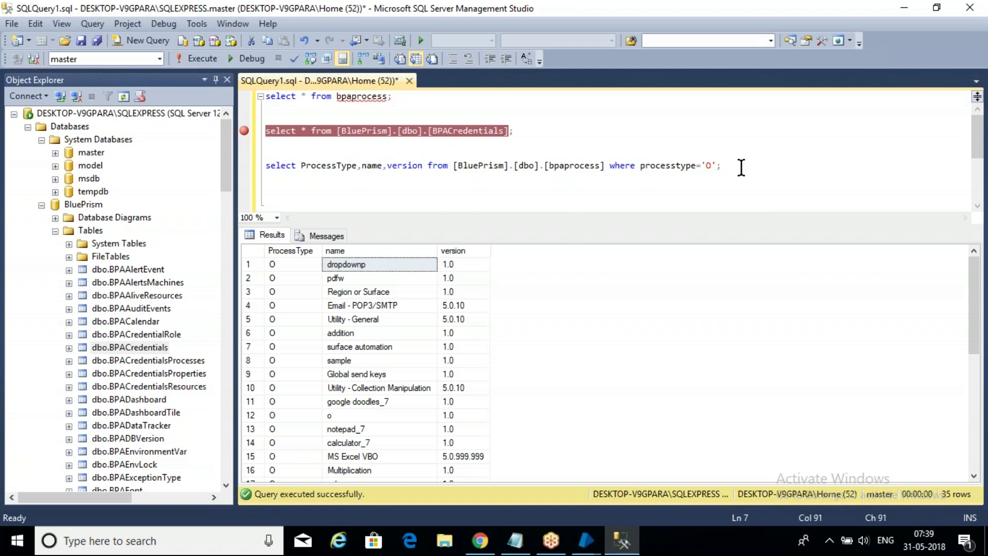
key(Return)
key(Return)
text(--- updte)
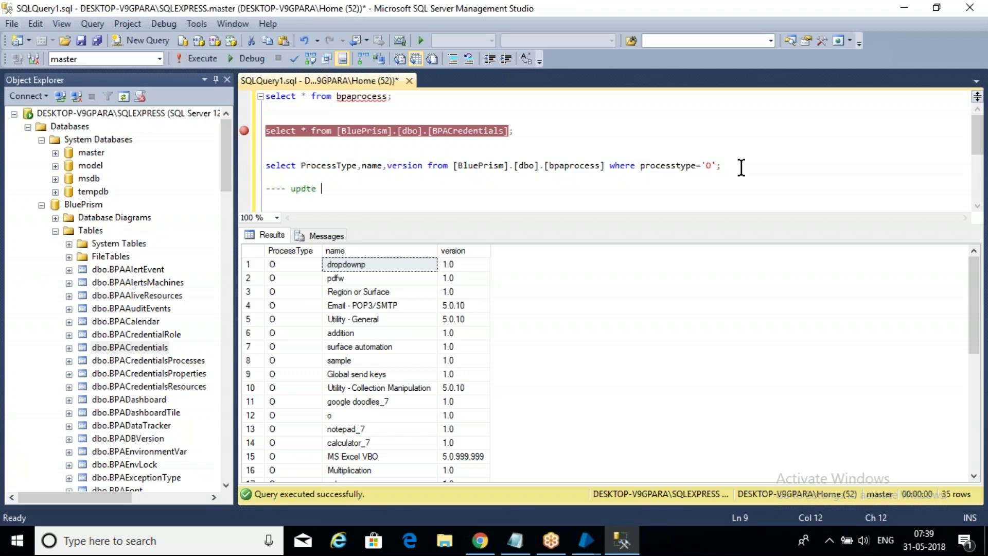
key(BackSpace)
key(BackSpace)
key(BackSpace)
text(ate)
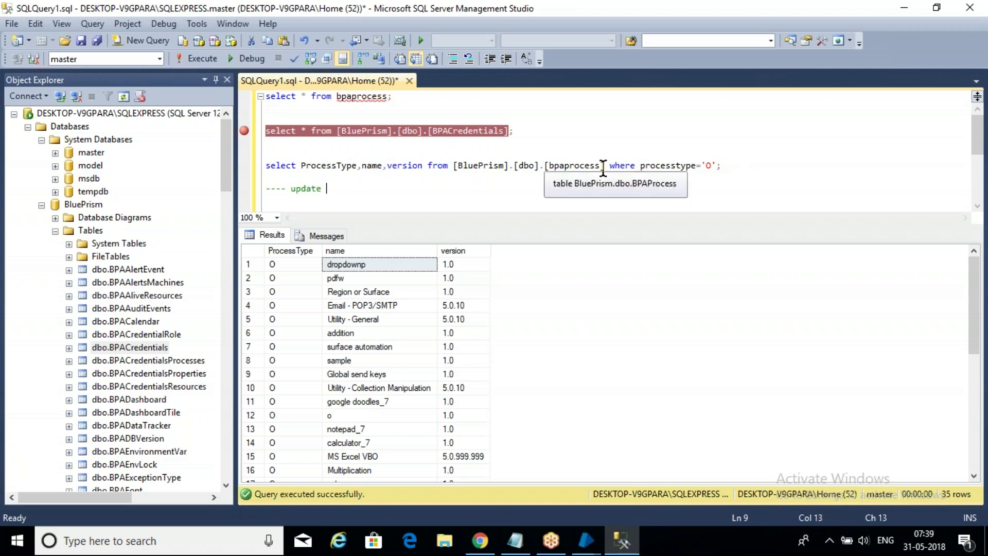
Step: Copy the table name [BluePrism].[dbo].[bpaprocess] from the processtype query and append it to the commented update line
drag(604, 166, 452, 166)
key(ctrl+c)
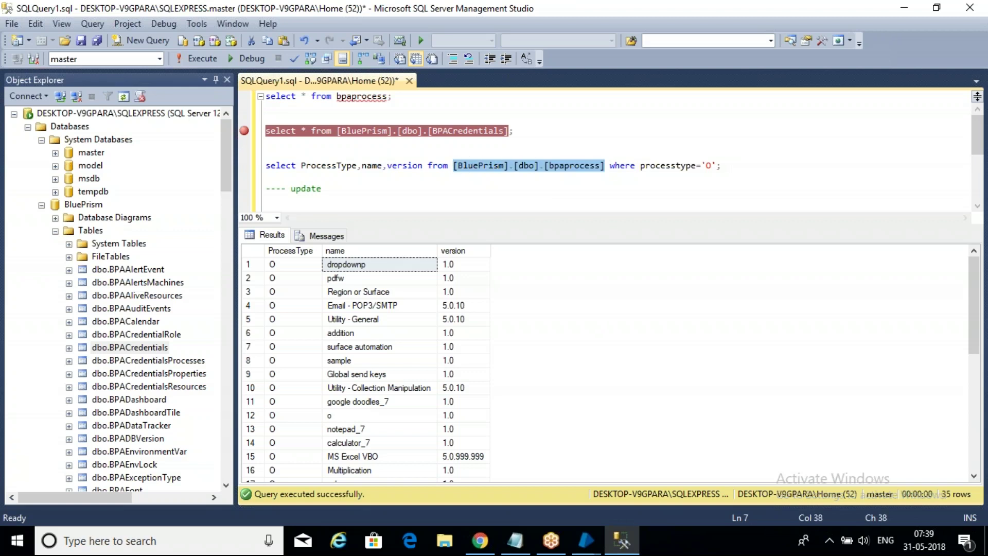
double_click(408, 187)
click(409, 190)
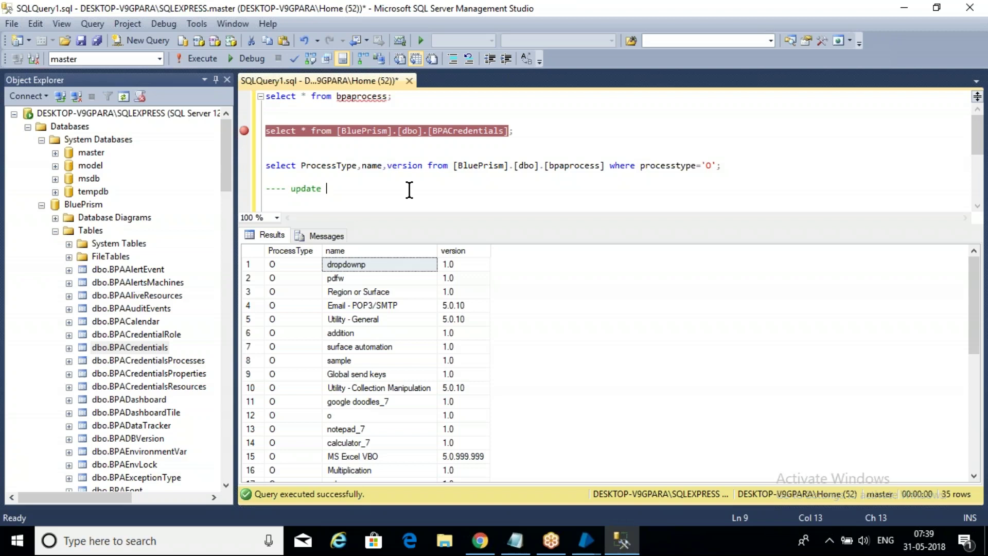
key(ctrl+v)
Step: Complete the update statement with set name='DROPDOWN_P' where name ='dropdownp'; and copy it without the comment dashes
text(s)
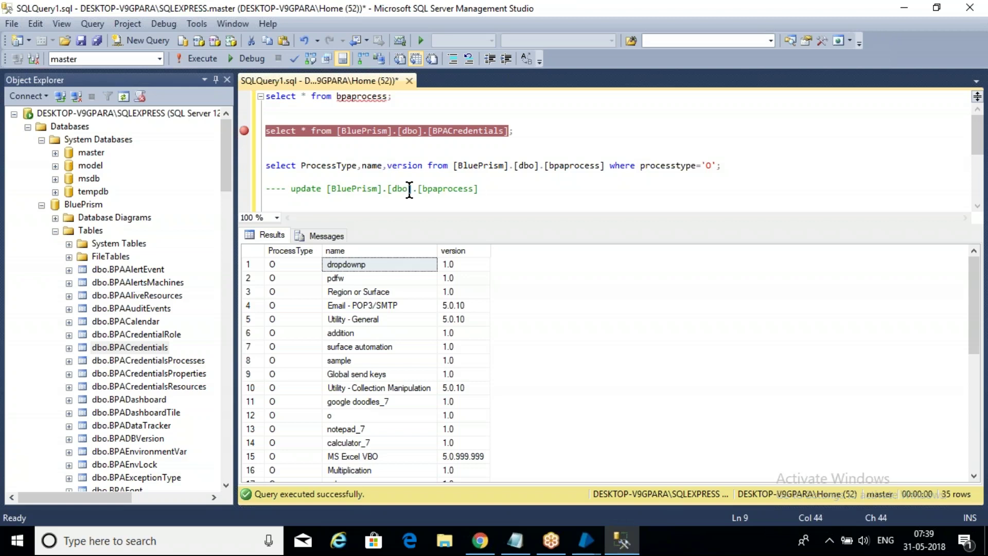
text(et name=")
key(BackSpace)
text('DROPDOWN_P)
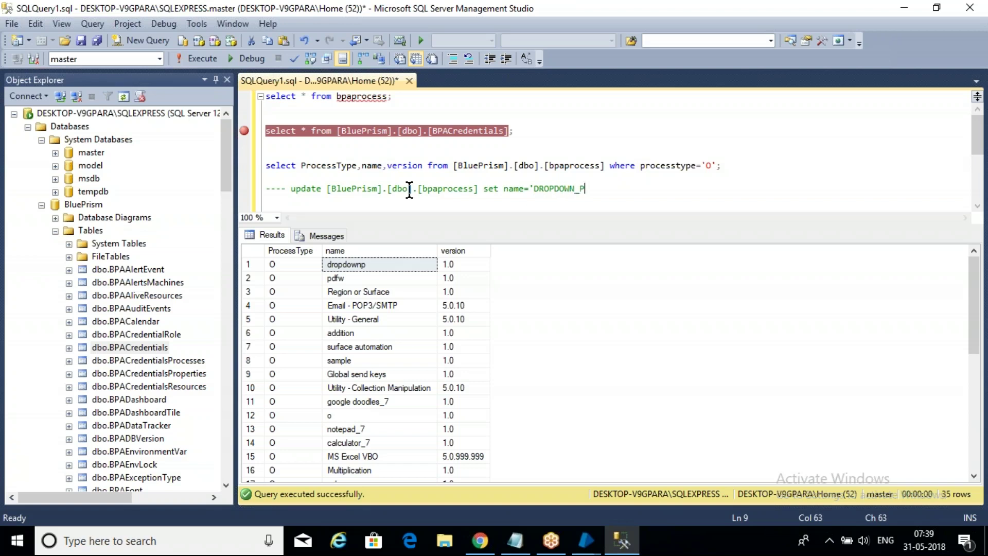
text(')
text( where name ='dro)
text(d)
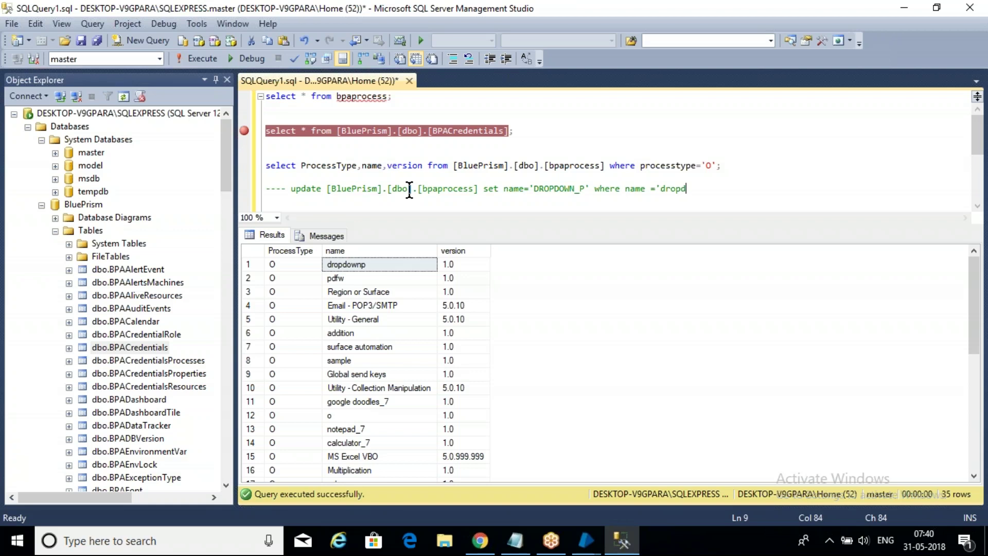
text(ownp';)
drag(721, 189, 290, 189)
key(ctrl+c)
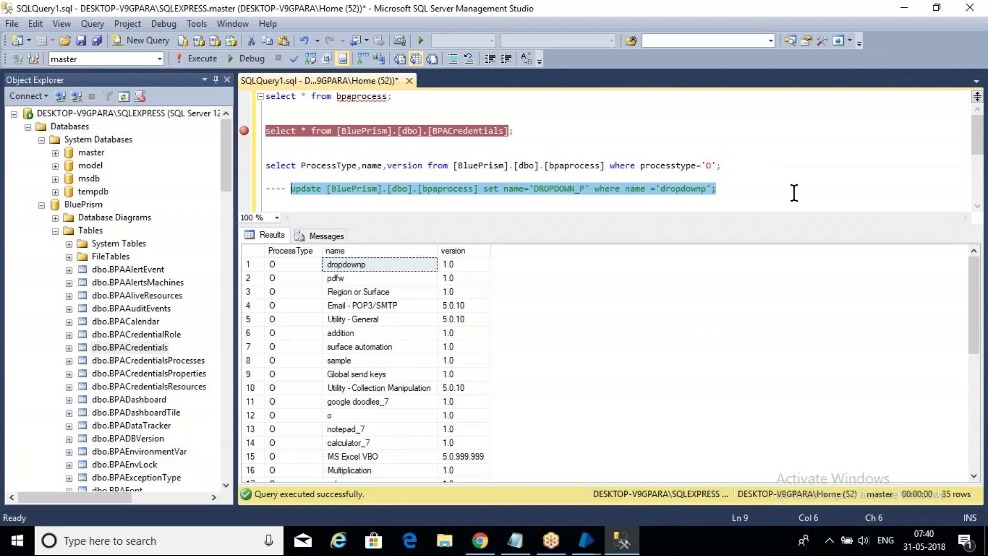
Step: Switch to Process Studio, add an action stage below csv file, and link it between csv file and End
click(587, 540)
click(658, 501)
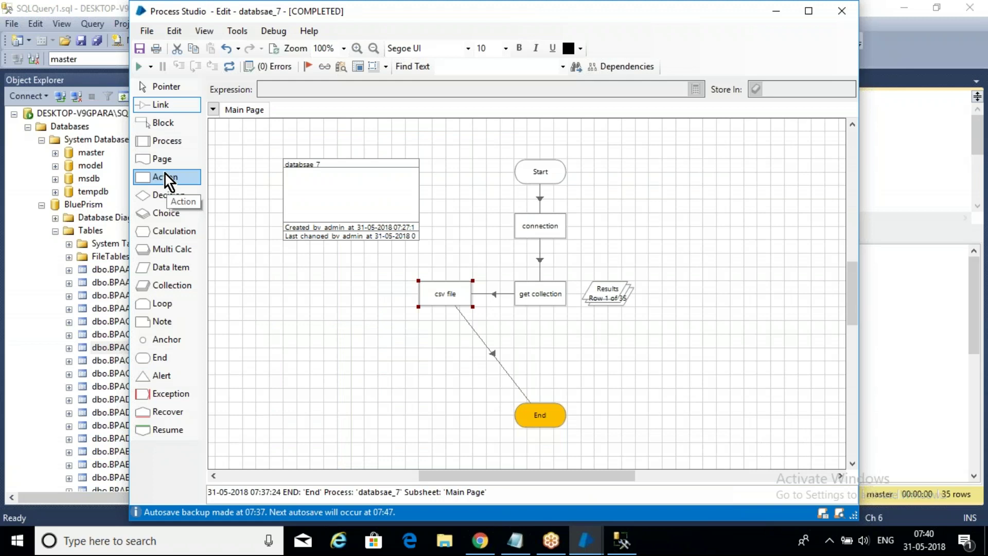
mouse_move(165, 178)
mouse_down()
mouse_move(242, 306)
mouse_move(421, 363)
mouse_move(449, 360)
mouse_up()
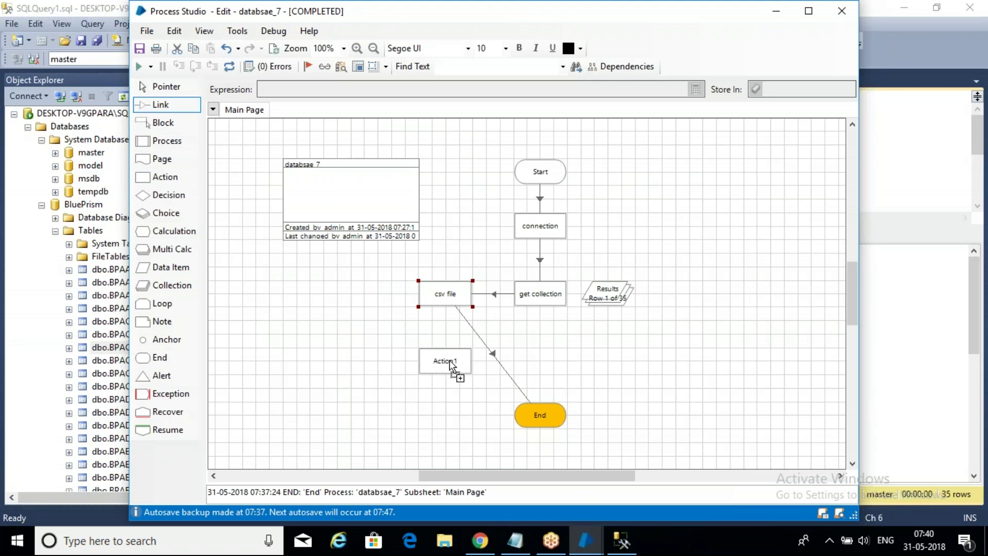
mouse_move(453, 301)
mouse_down()
mouse_move(442, 364)
mouse_move(539, 418)
mouse_up()
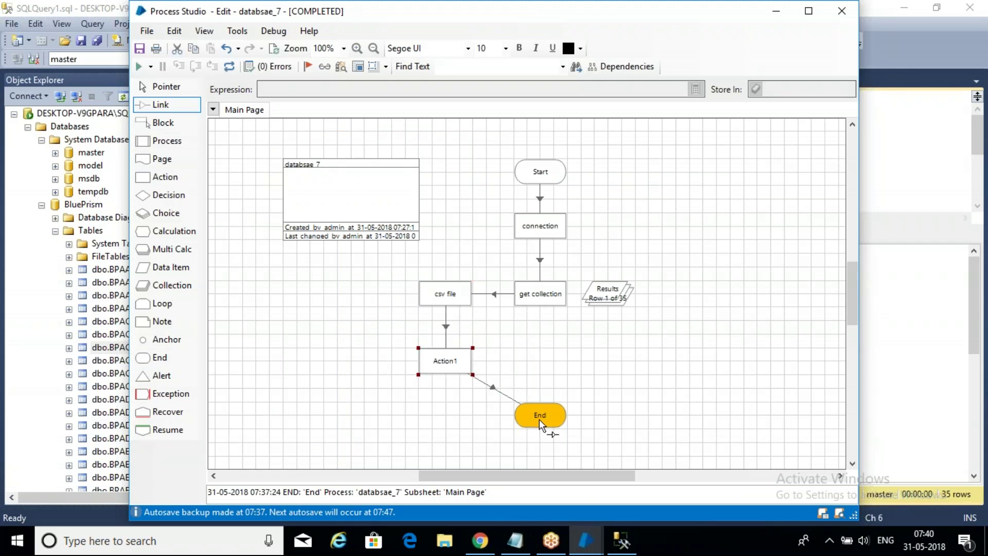
Step: Configure Action1 with business object Data - SQL Server, action Execute, and the copied update statement as its Query input
double_click(440, 364)
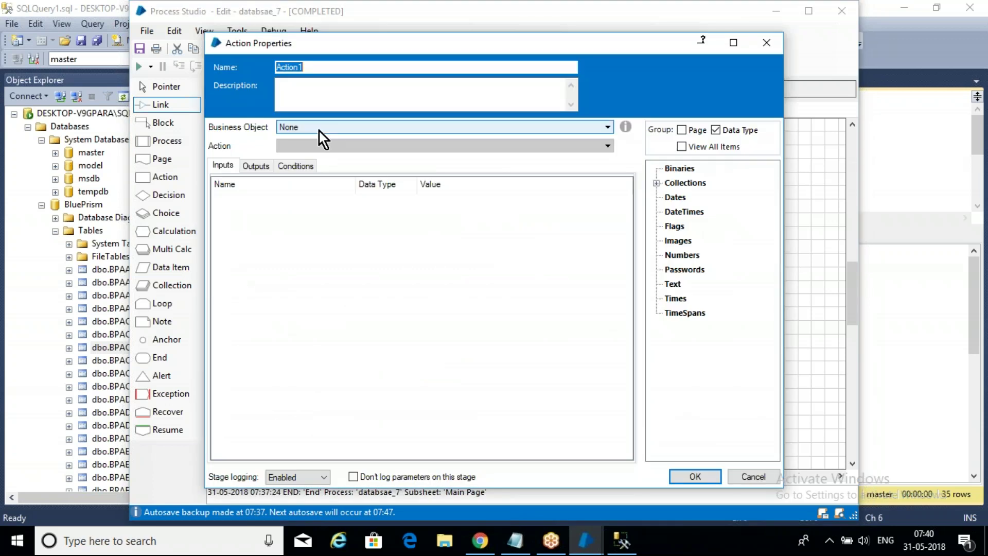
click(319, 128)
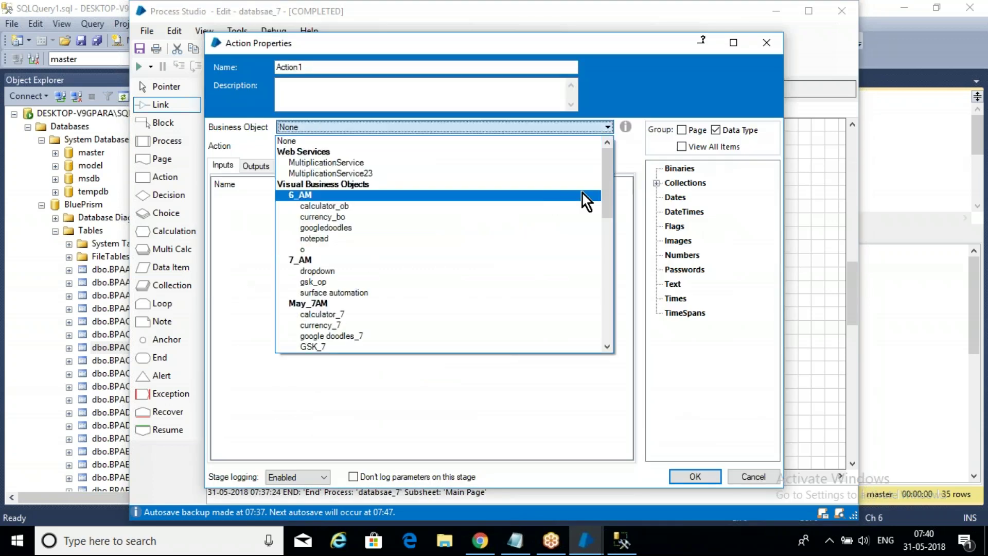
drag(604, 199, 600, 327)
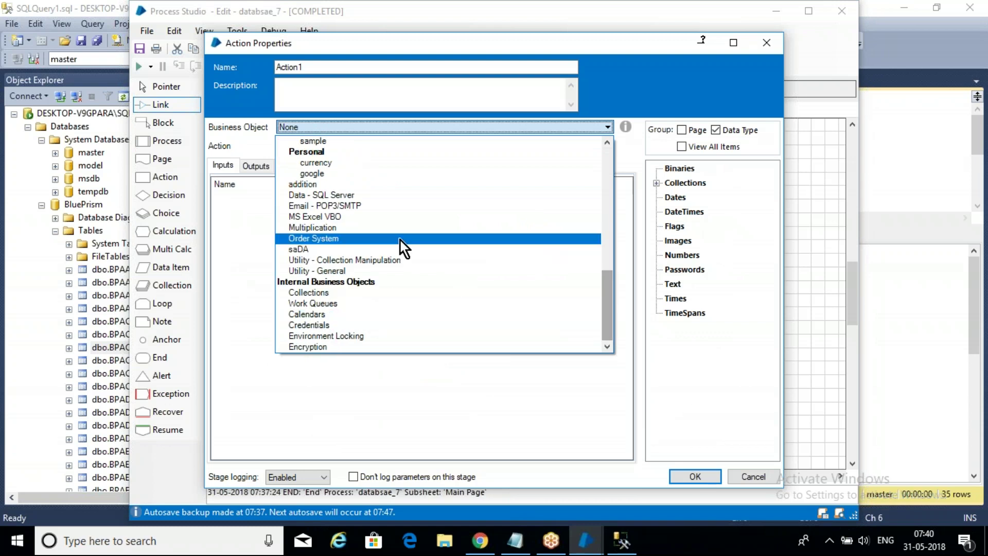
click(357, 197)
click(374, 143)
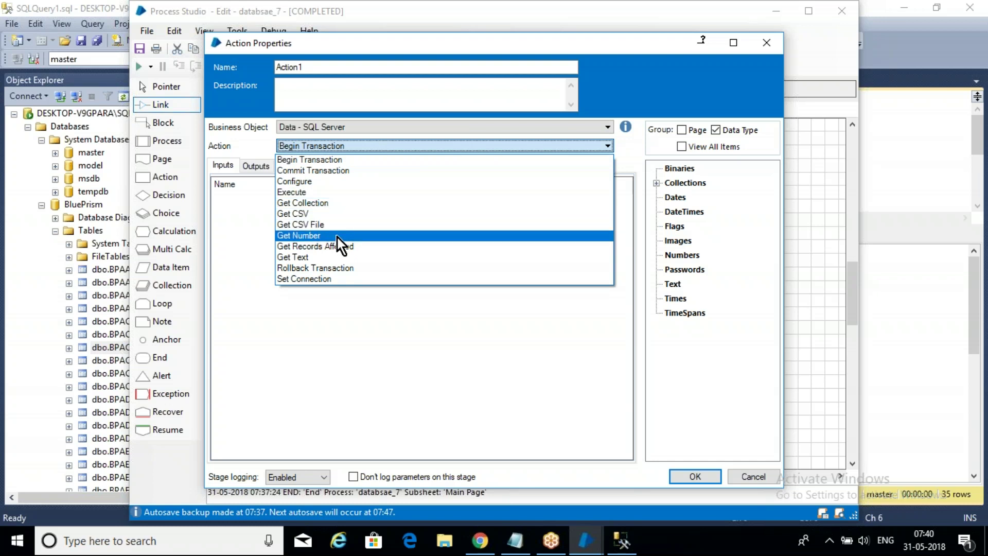
click(331, 194)
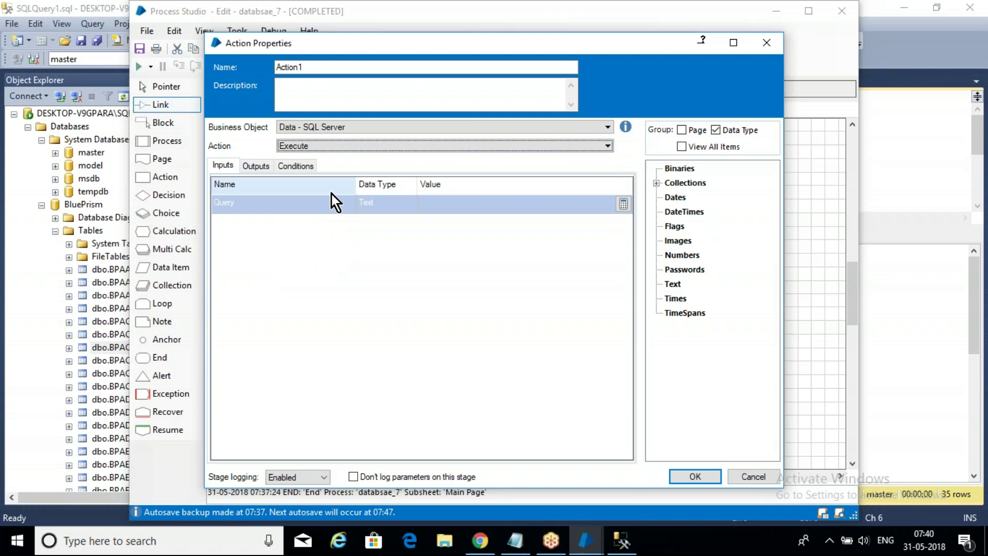
click(445, 203)
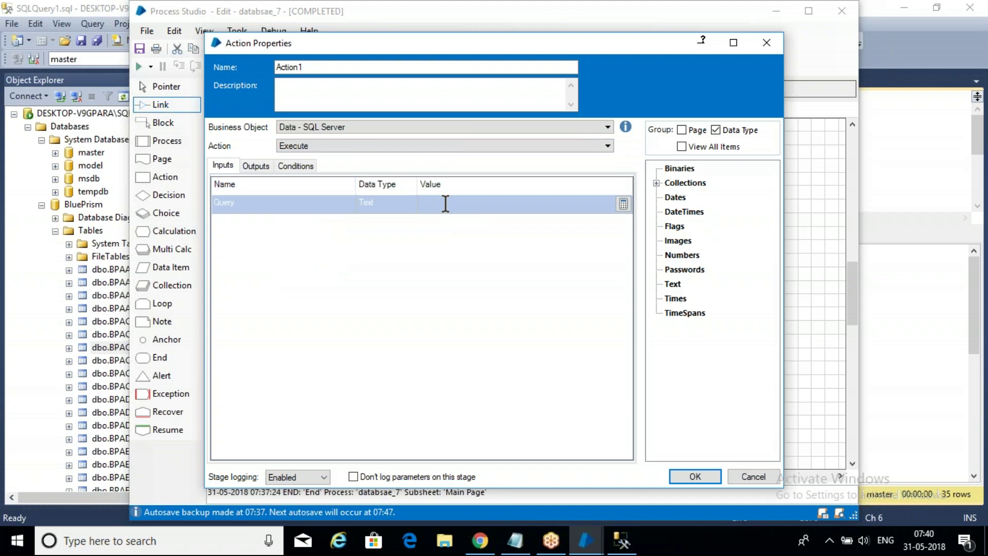
key(ctrl+v)
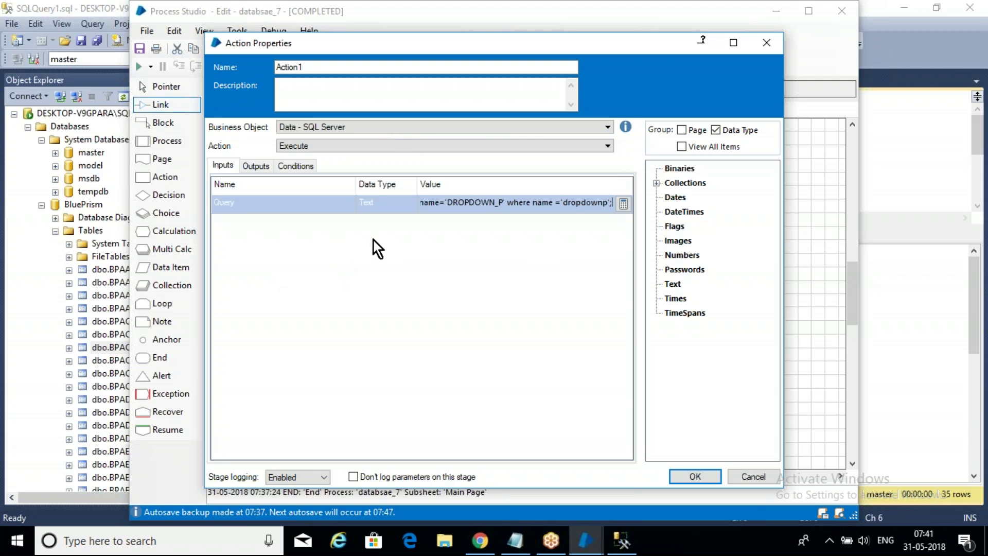
Step: Store Action1's Message and Success outputs in automatically created data items of the same names
click(258, 165)
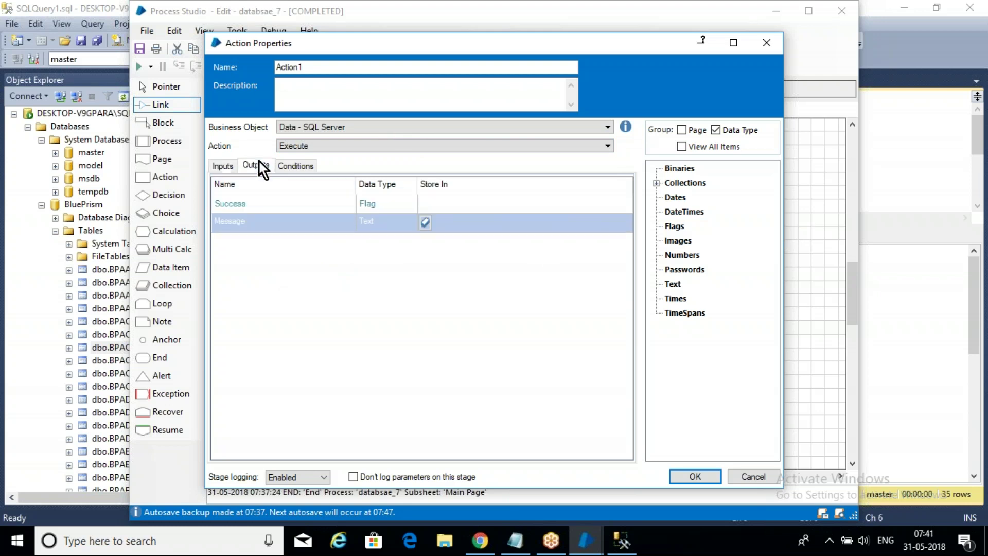
click(271, 207)
click(281, 222)
click(436, 211)
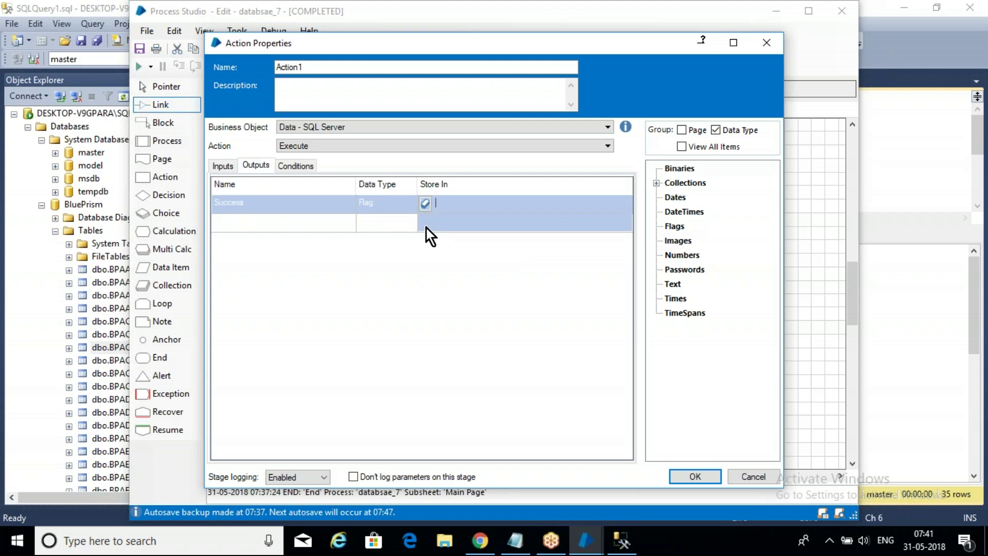
click(426, 227)
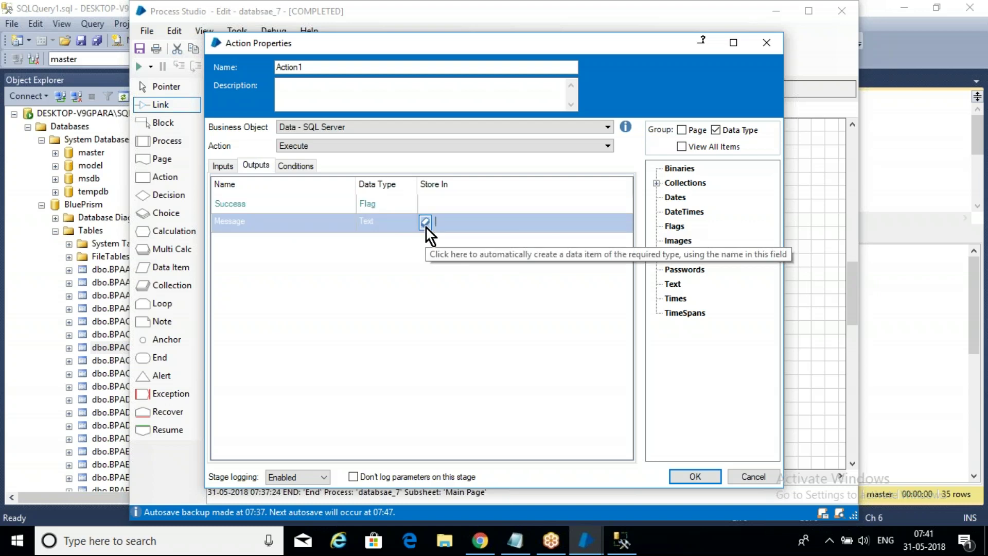
click(426, 224)
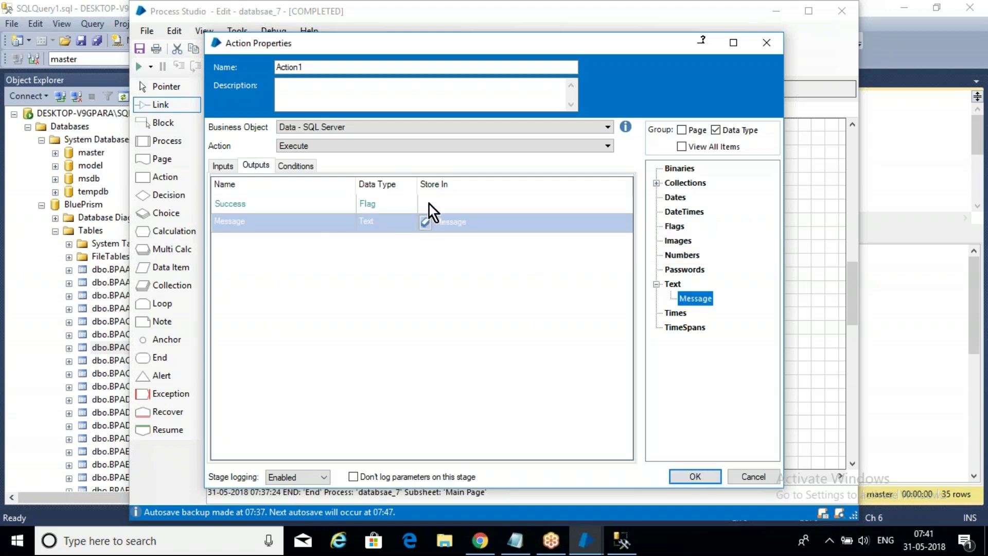
click(429, 205)
click(428, 203)
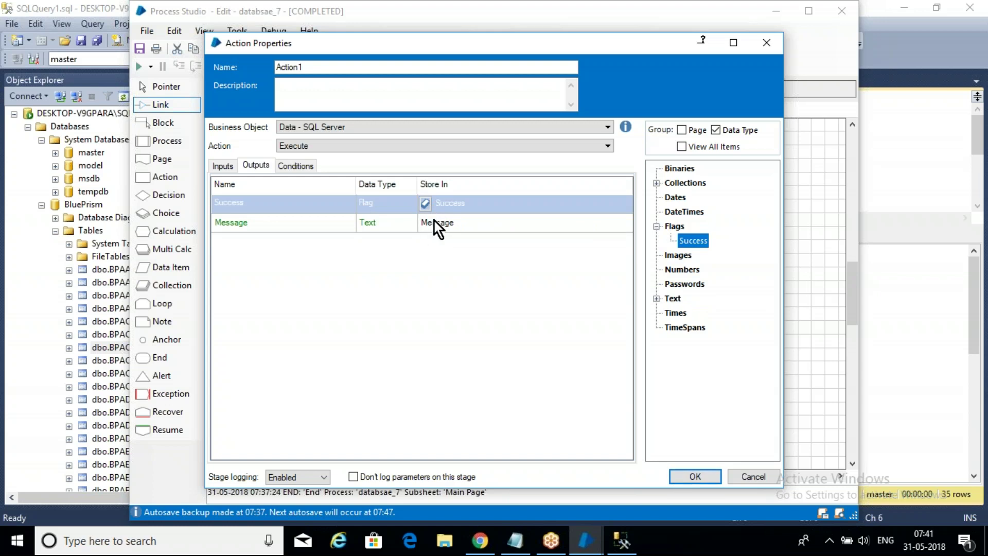
Step: Recheck Action1's Query input and its outputs, and confirm the stage's properties
click(224, 166)
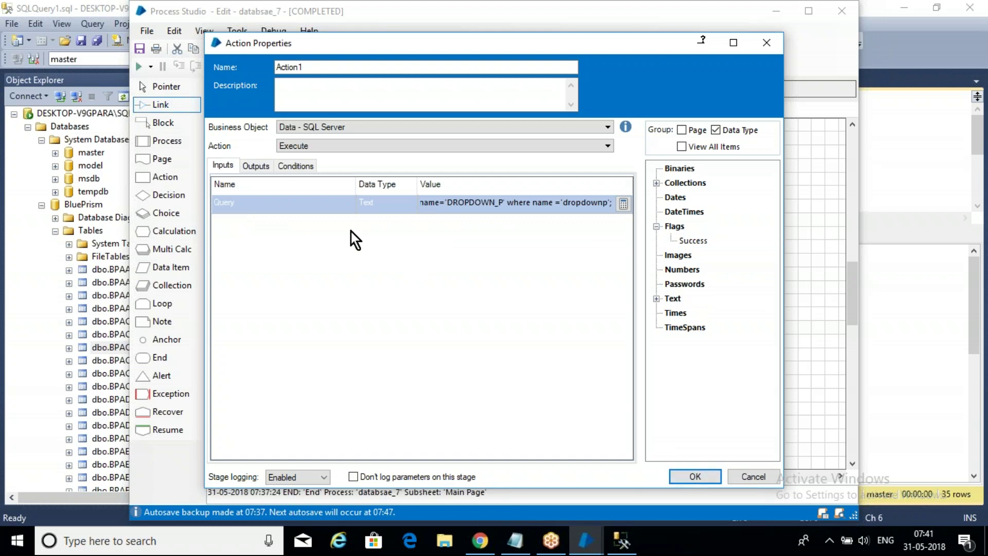
click(267, 170)
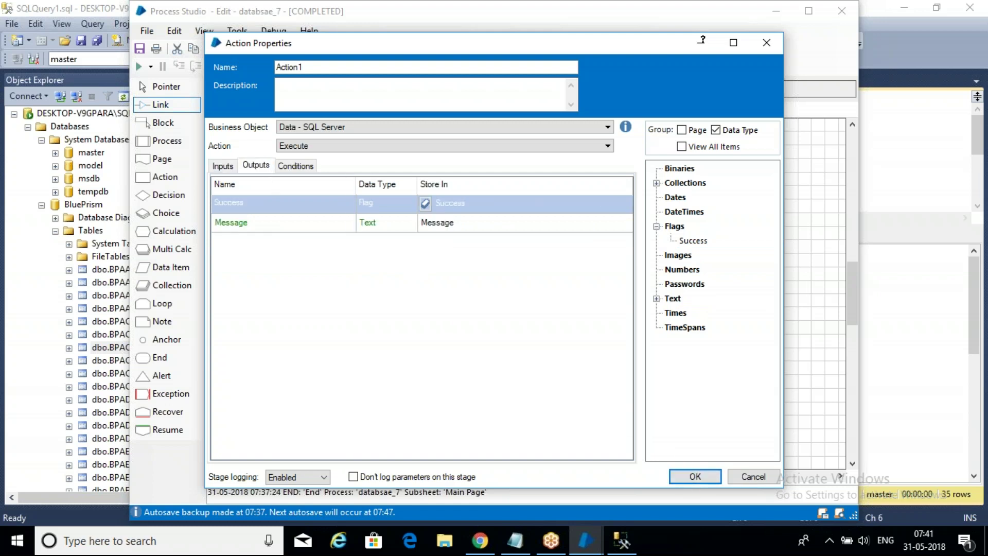
click(221, 168)
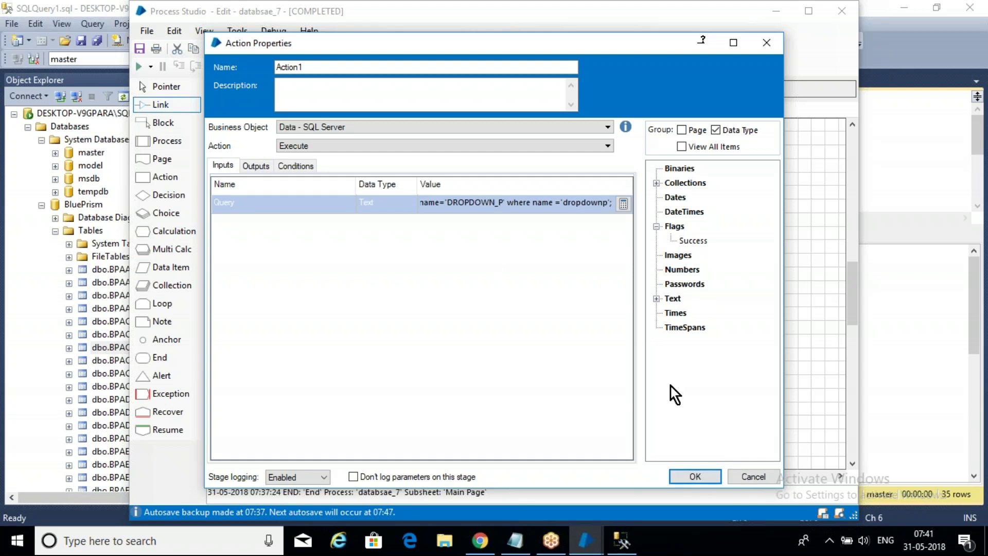
click(690, 474)
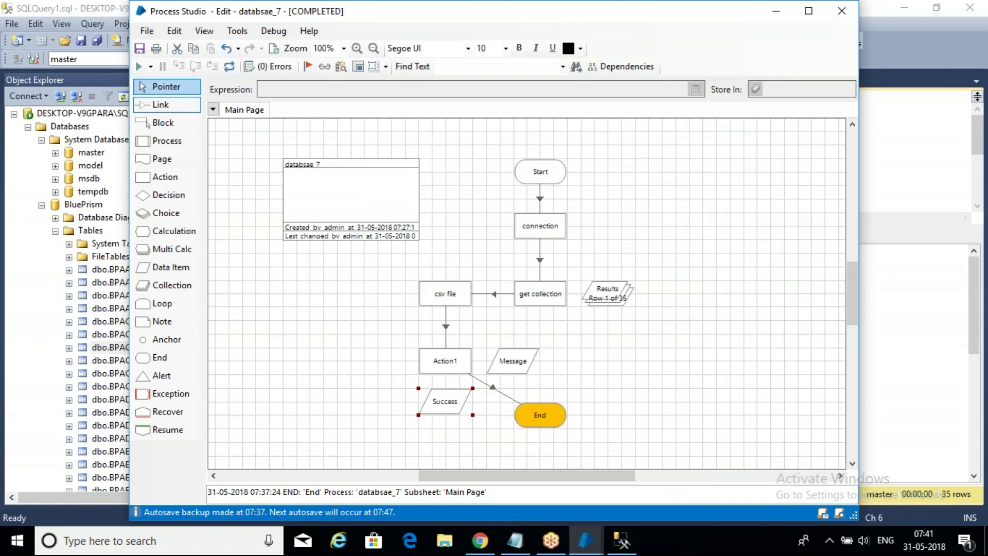
Step: Move the Message data item below Results and place the Success data item beside it, away from the process flow
click(175, 88)
drag(507, 355, 607, 341)
drag(453, 407, 727, 354)
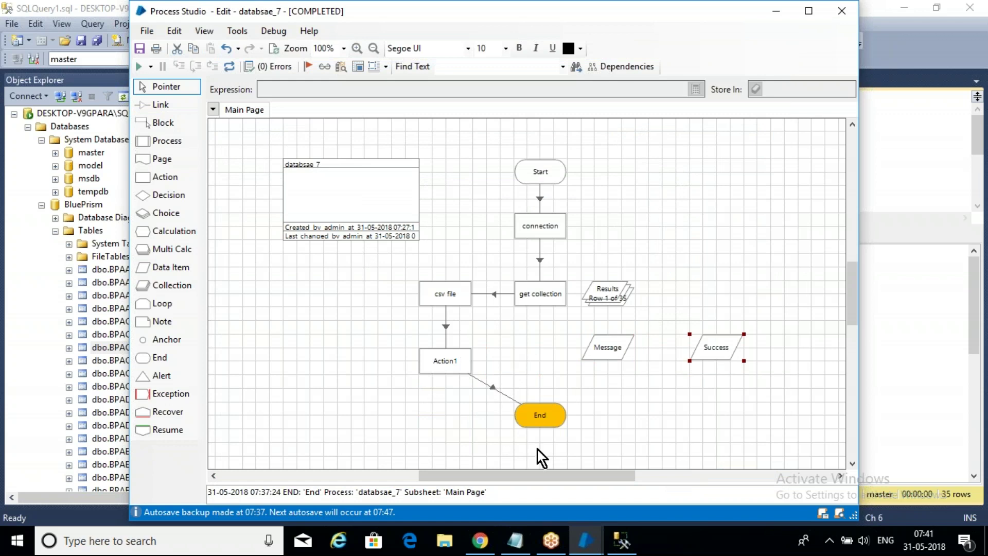
Step: Switch to SQL Server Management Studio and execute the select query on the BPACredentials table
click(622, 541)
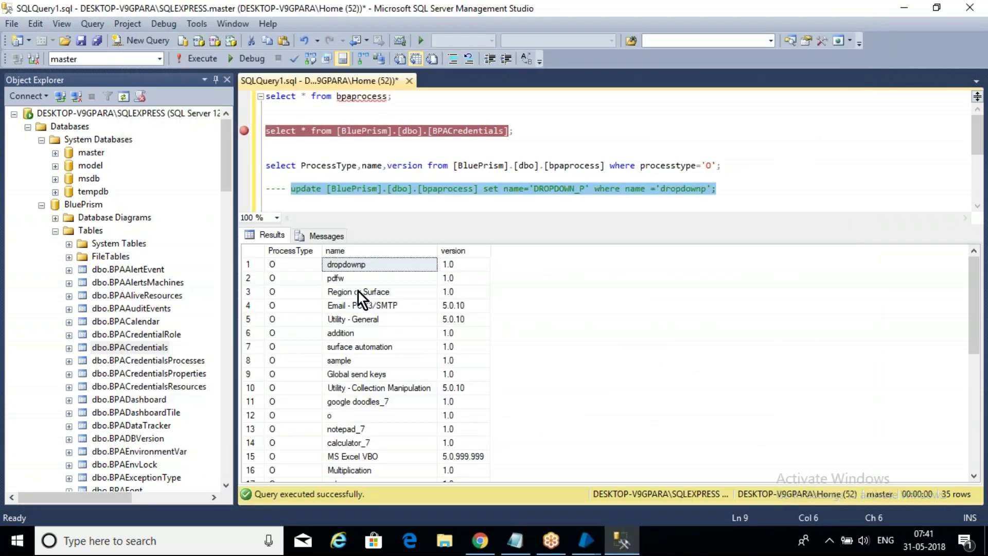
click(602, 123)
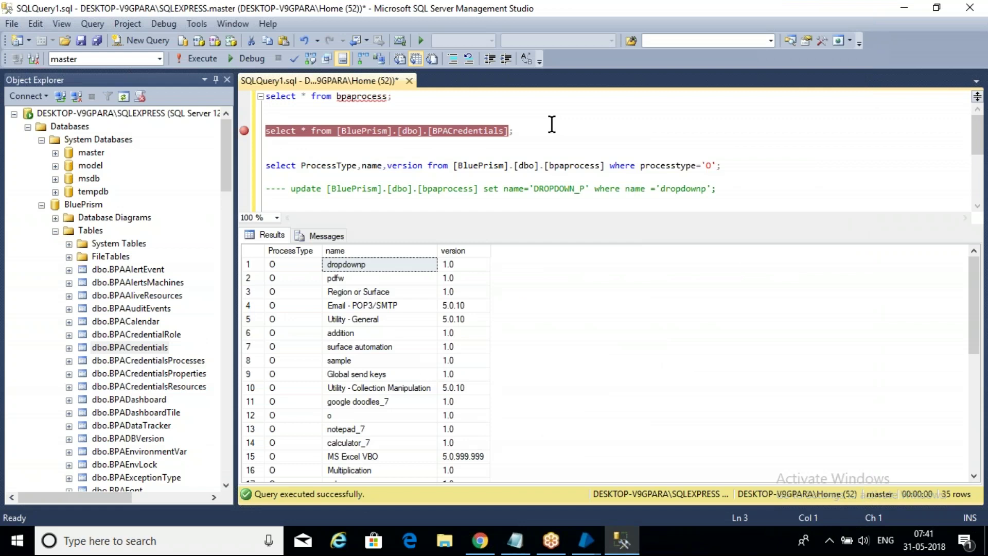
key(End)
key(shift+Home)
key(shift+Up)
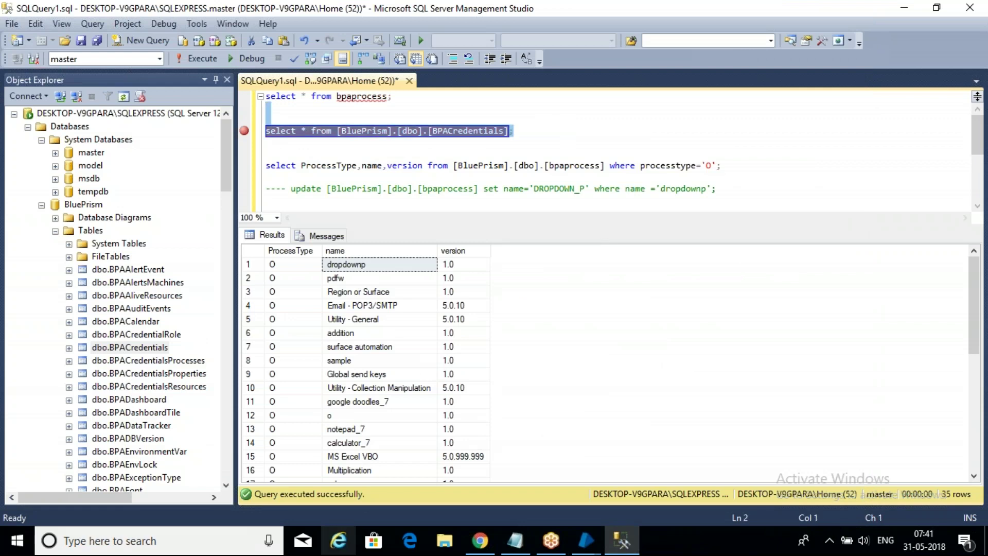
click(194, 64)
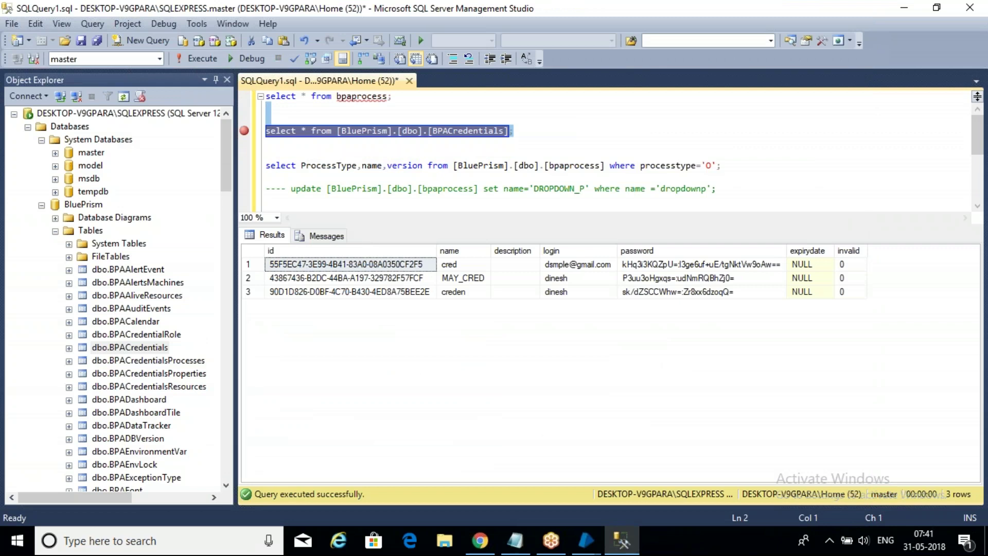
Step: Execute the query selecting ProcessType, name and version from bpaprocess where processtype='O'
click(726, 170)
key(shift+Up)
click(193, 59)
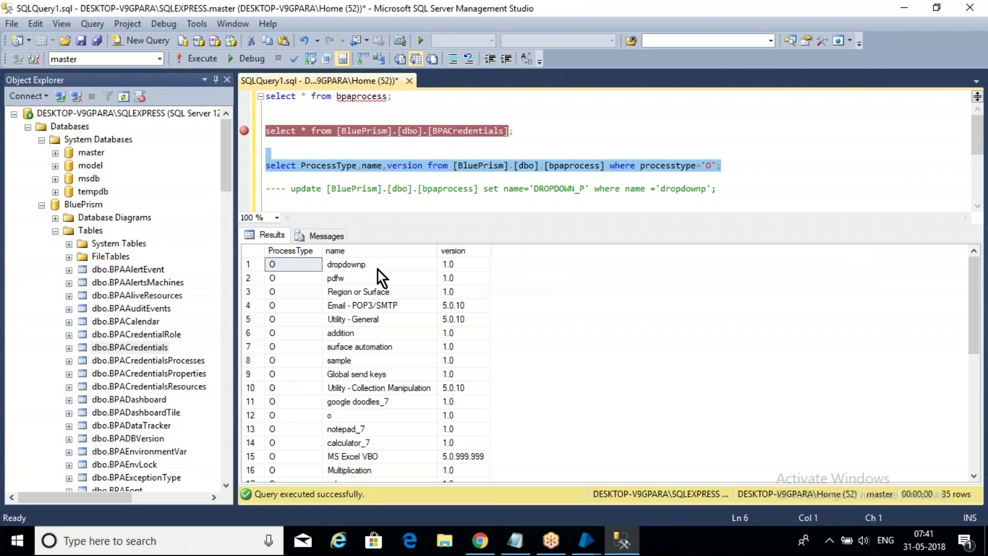
Step: Return to Process Studio, reset the databsae_7 process and review its validation errors
click(573, 531)
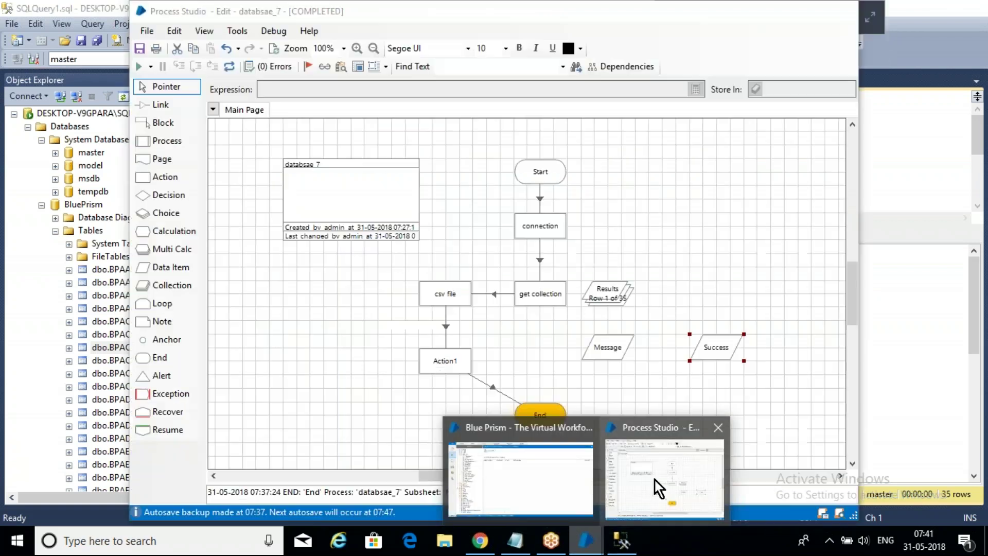
click(655, 481)
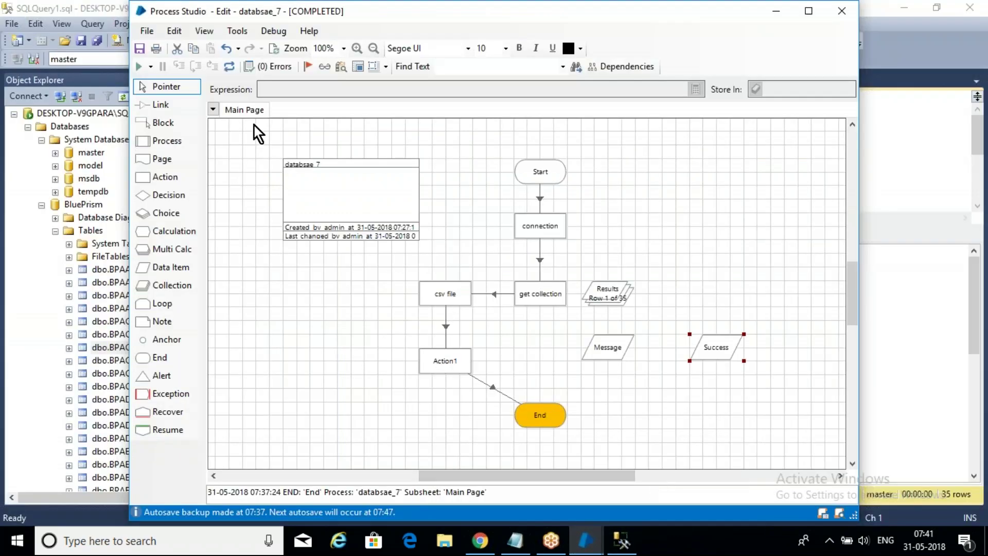
click(233, 75)
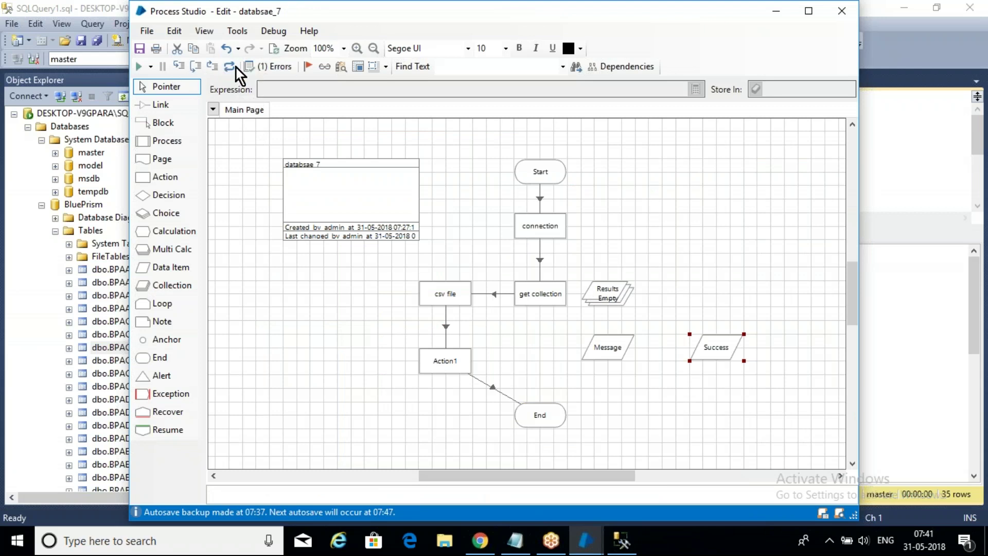
click(288, 66)
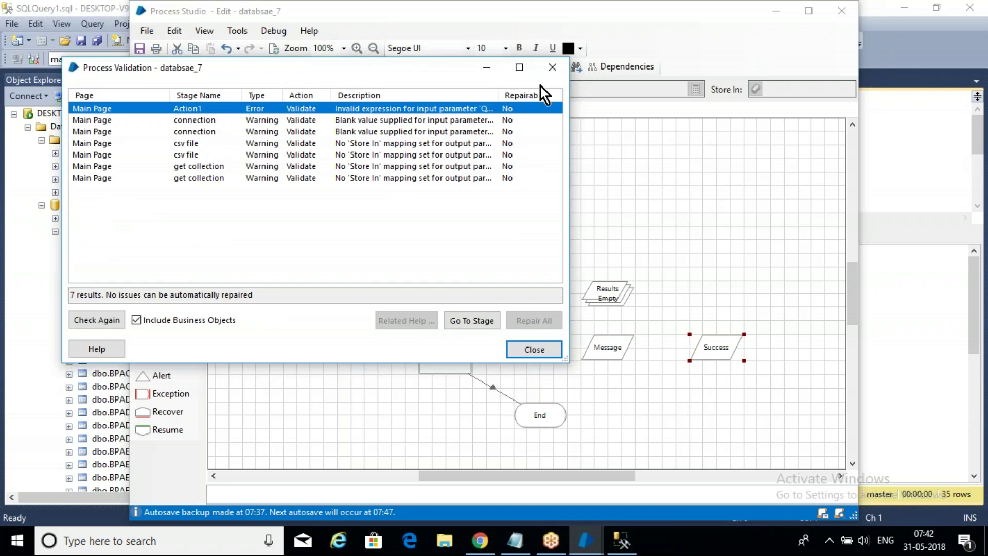
click(557, 72)
Step: Enclose the update statement in Action1's Query input in double quotes, leaving the semicolon outside, and confirm the stage's properties
double_click(459, 362)
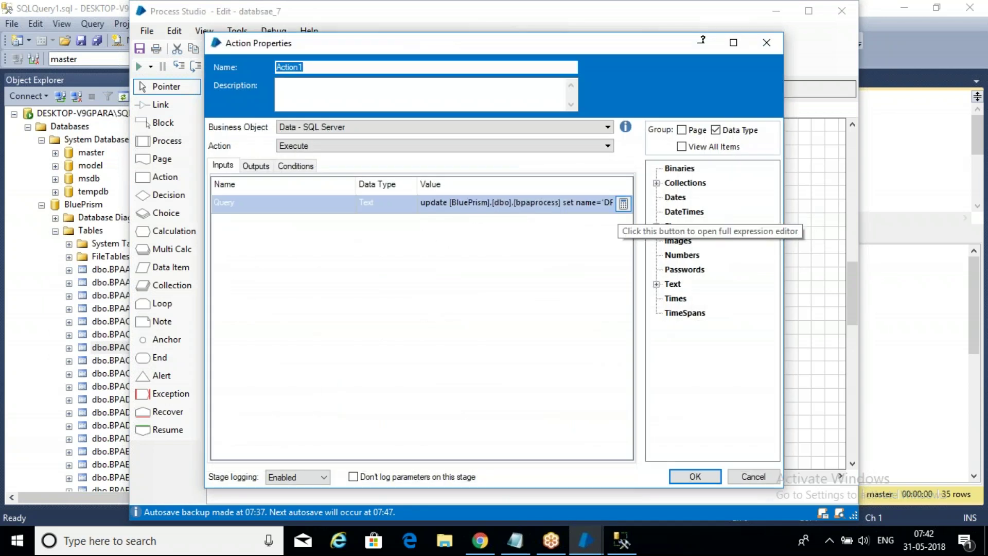
click(626, 206)
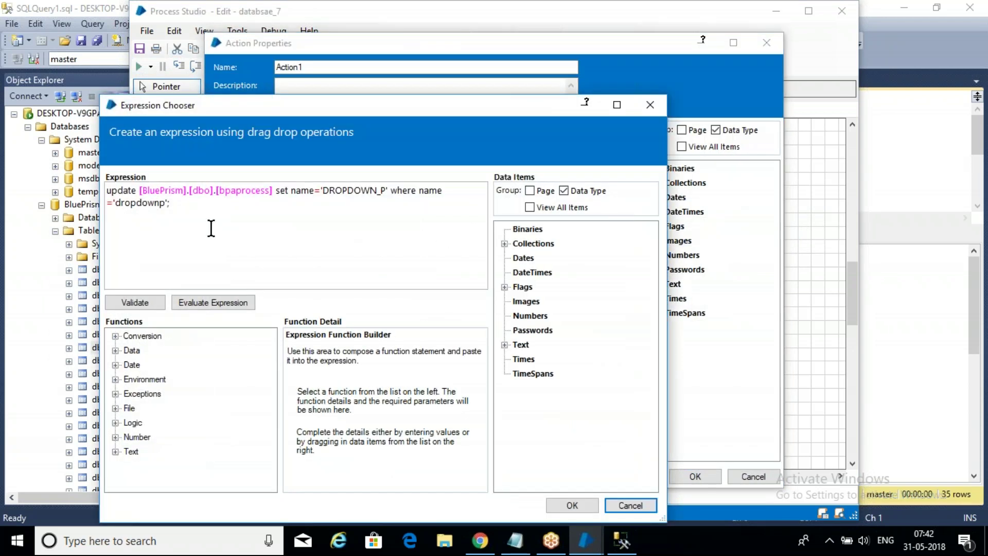
click(168, 204)
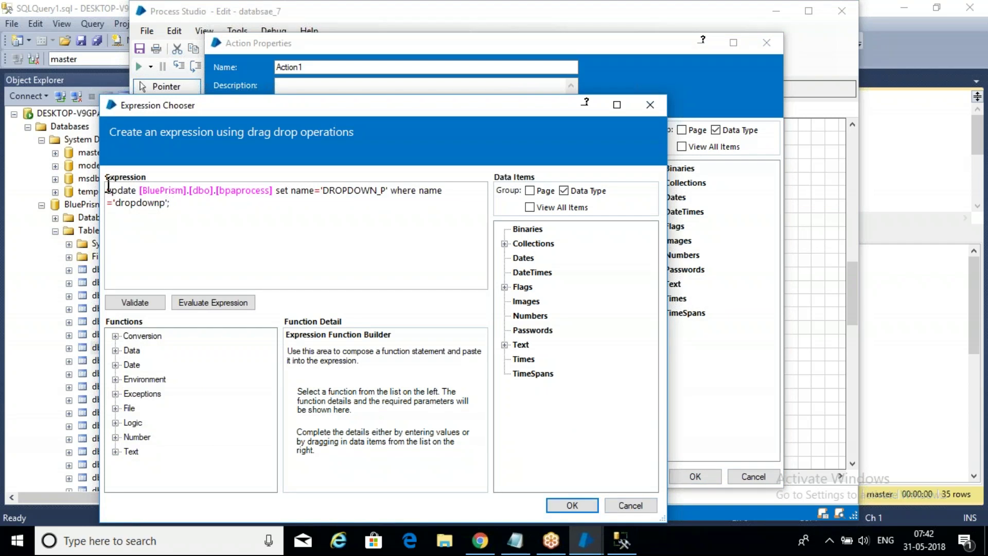
text(";)
click(108, 189)
text(")
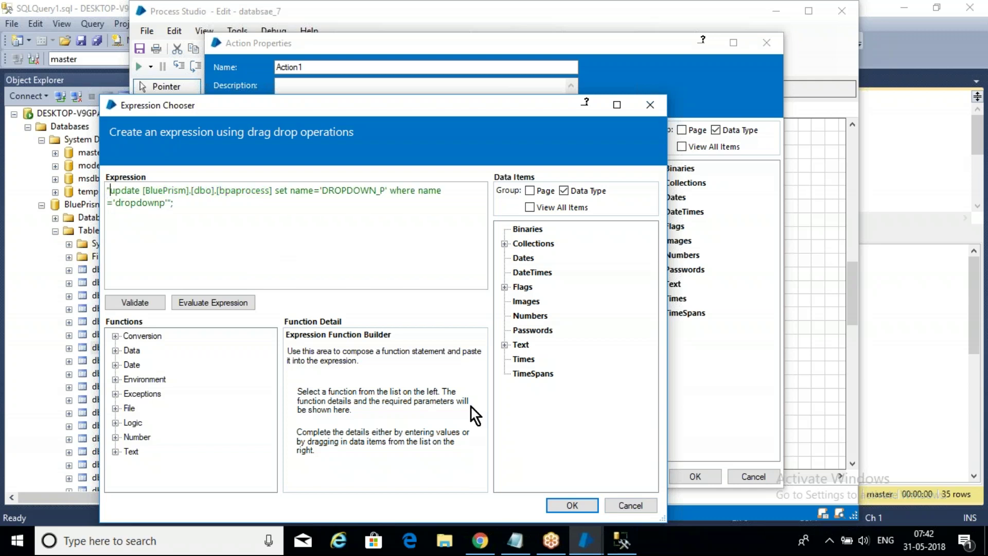
click(555, 506)
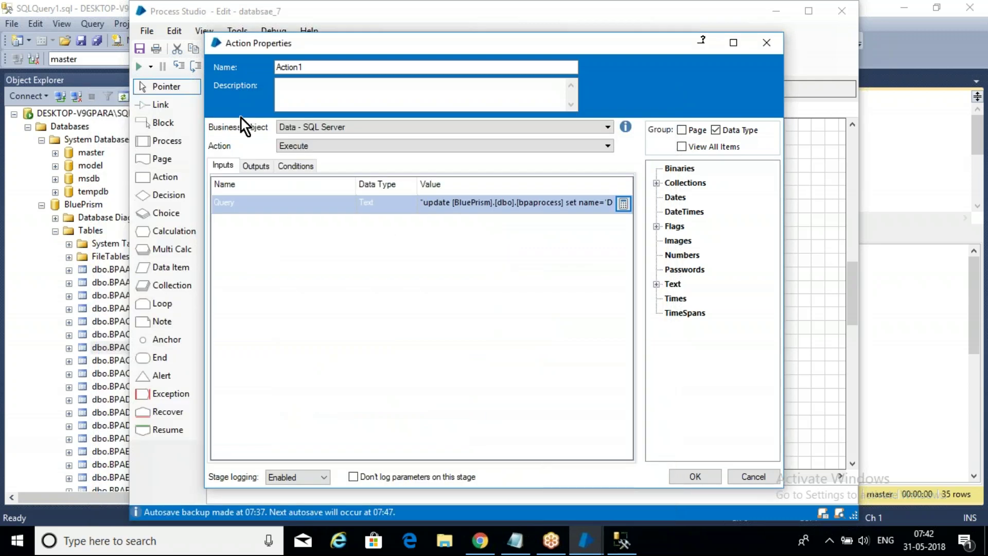
click(712, 479)
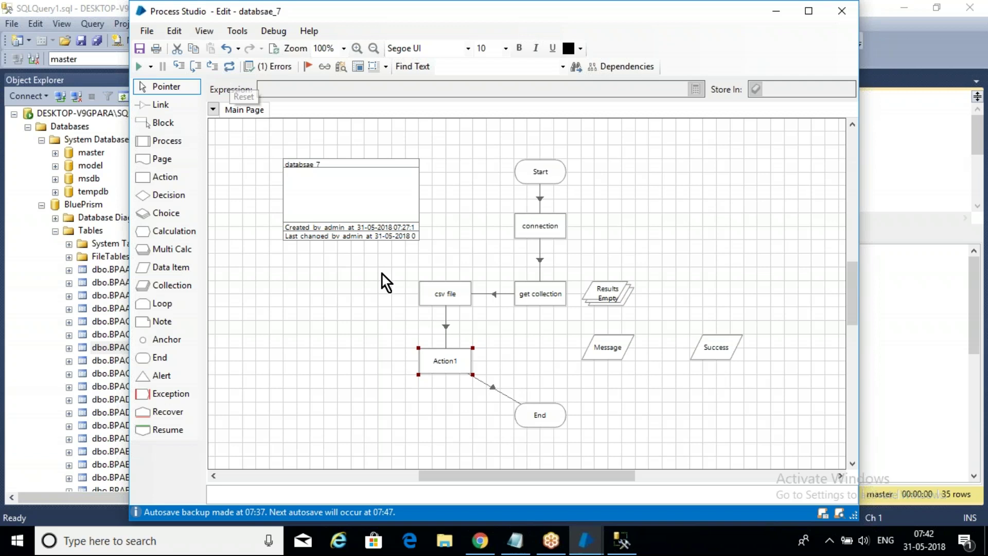
Step: Move the semicolon inside the closing double quote of Action1's Query expression and confirm the stage's properties
double_click(446, 361)
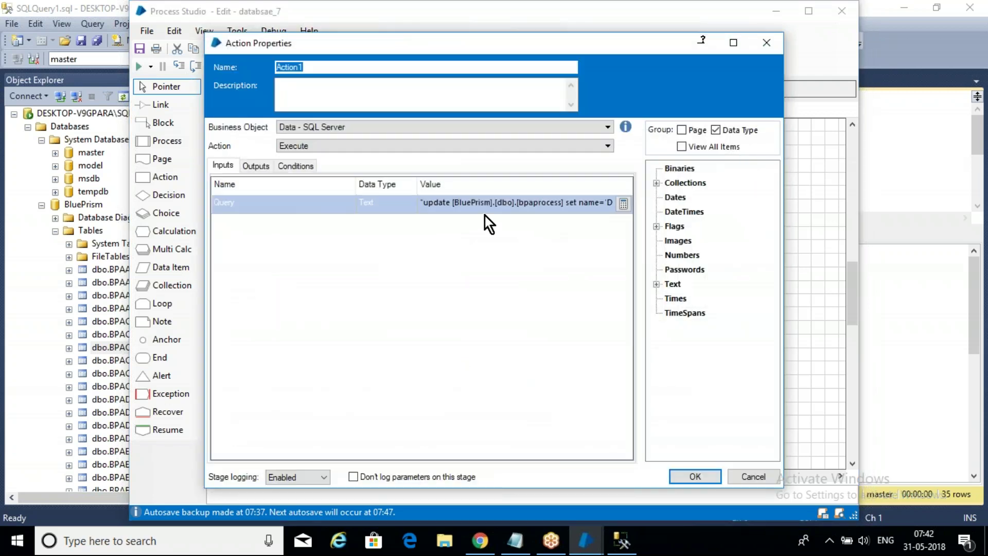
click(626, 212)
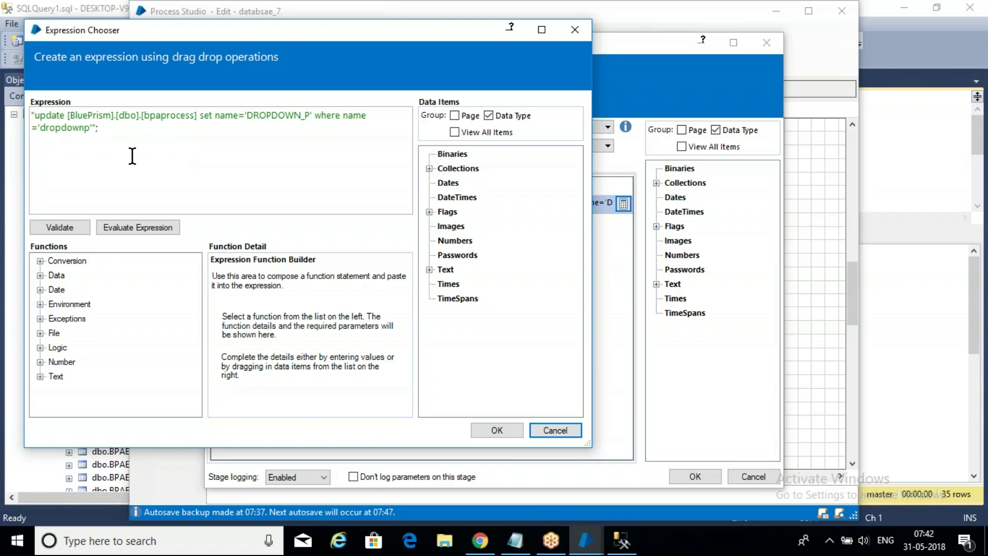
click(96, 130)
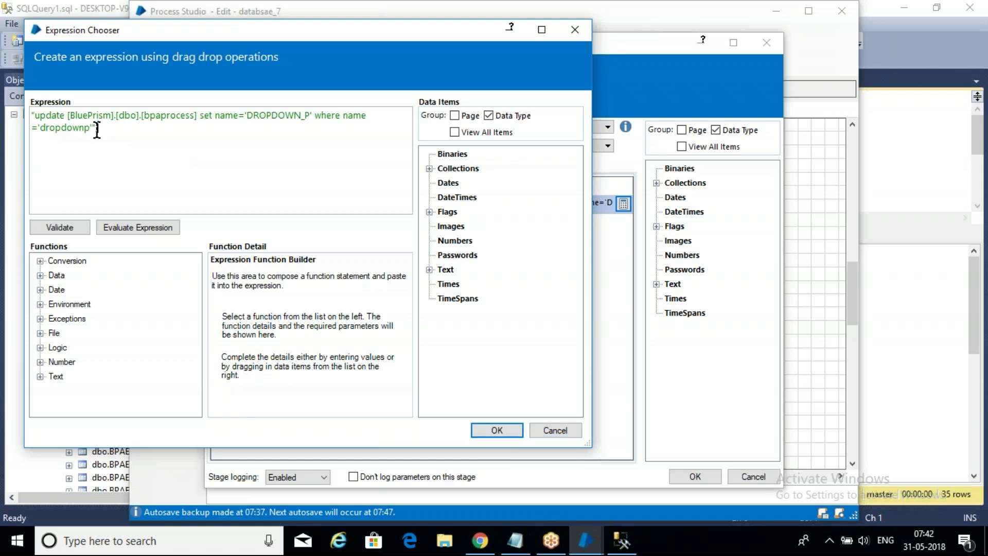
text(;")
click(496, 431)
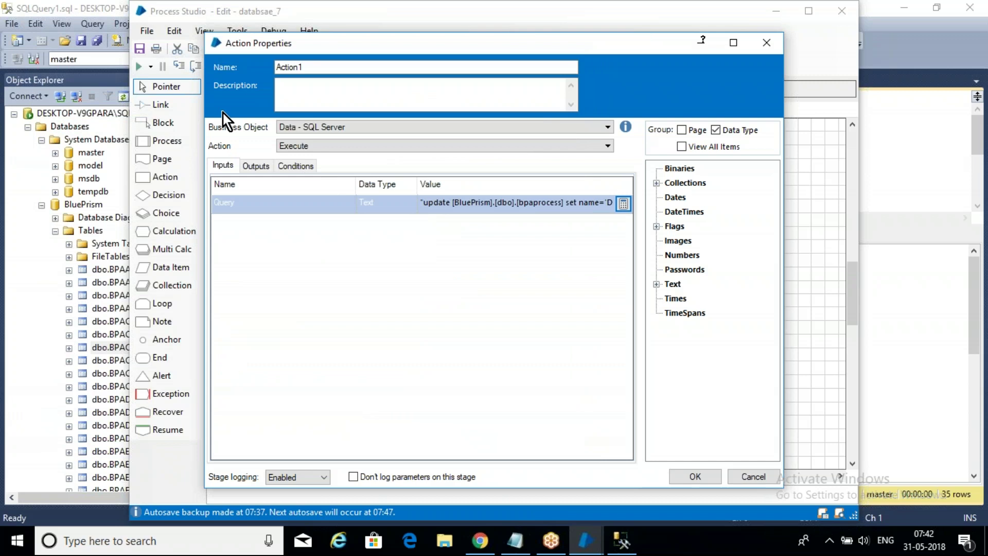
click(704, 480)
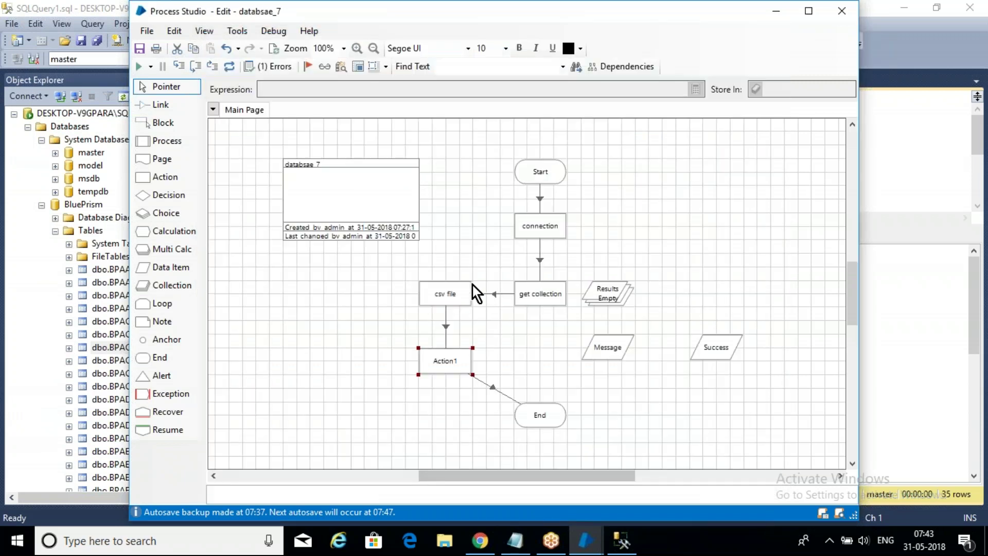
Step: Reset the databsae_7 process, run it through to End and check the Success data item
click(228, 69)
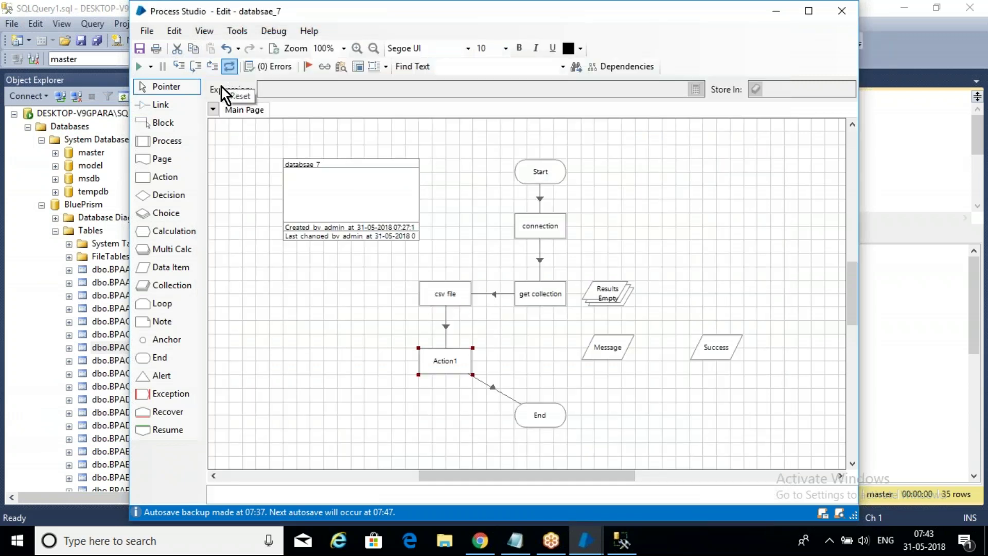
click(139, 66)
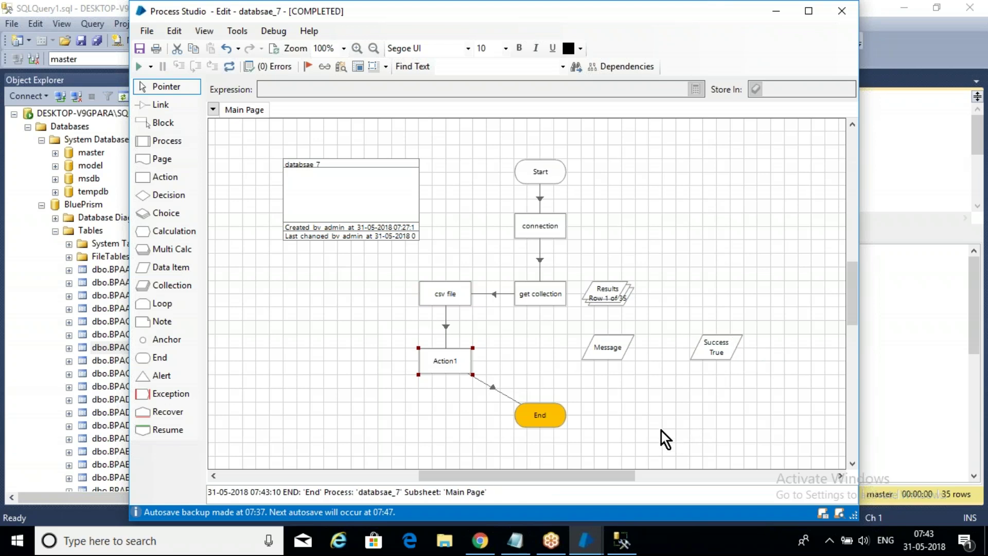
mouse_move(726, 356)
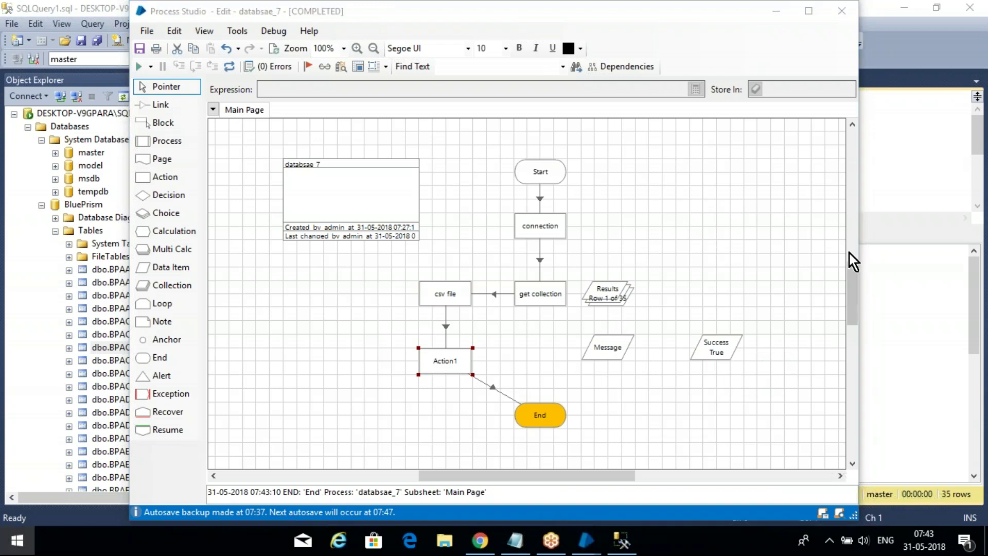
Step: Switch to SQL Server Management Studio, rerun the bpaprocess select query for processtype='O' and check the first record's name
key(super)
key(alt+Tab)
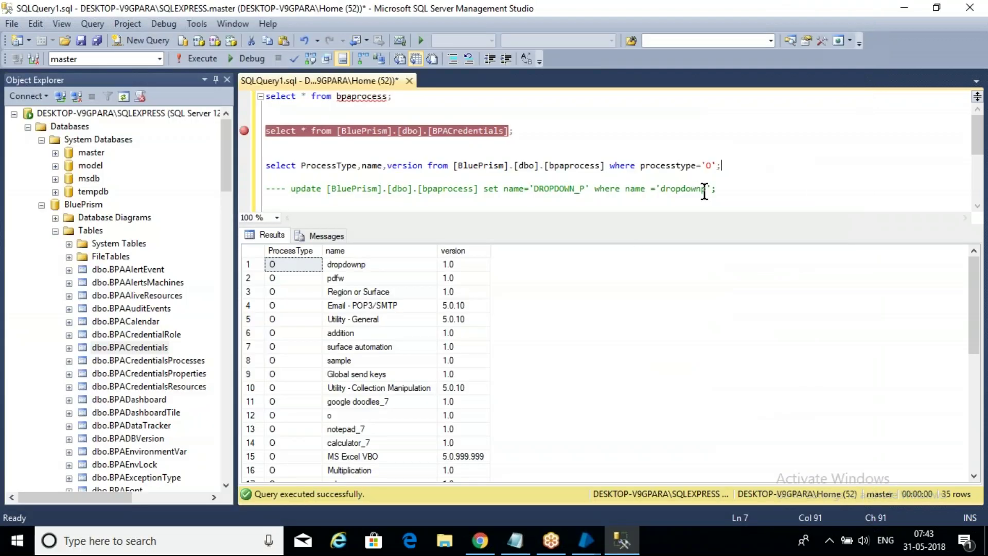
drag(734, 165, 241, 166)
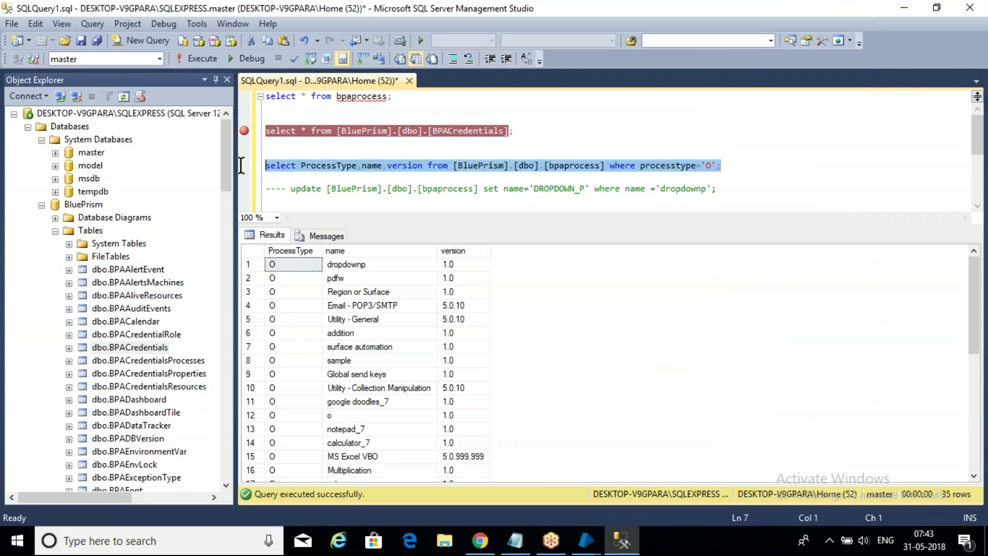
click(181, 63)
click(375, 266)
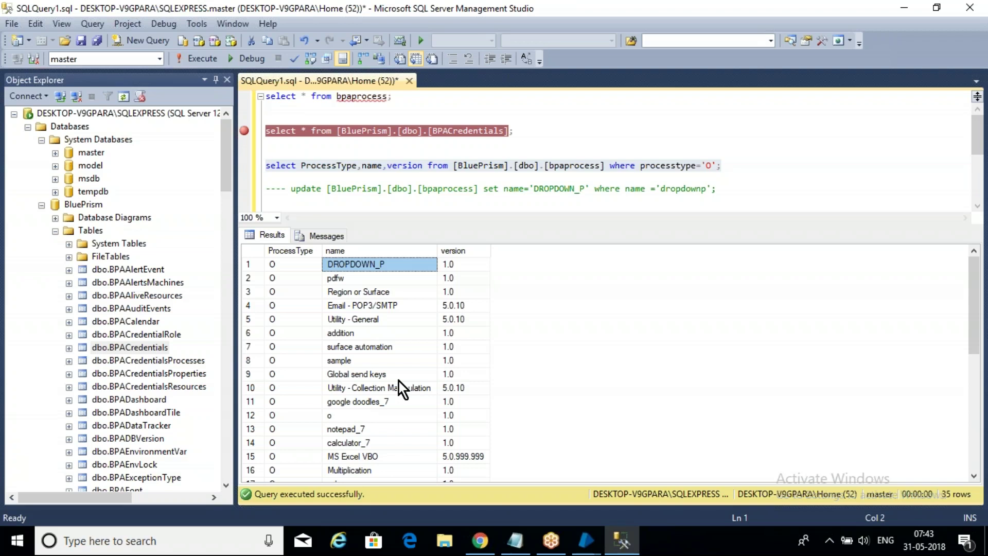
click(759, 189)
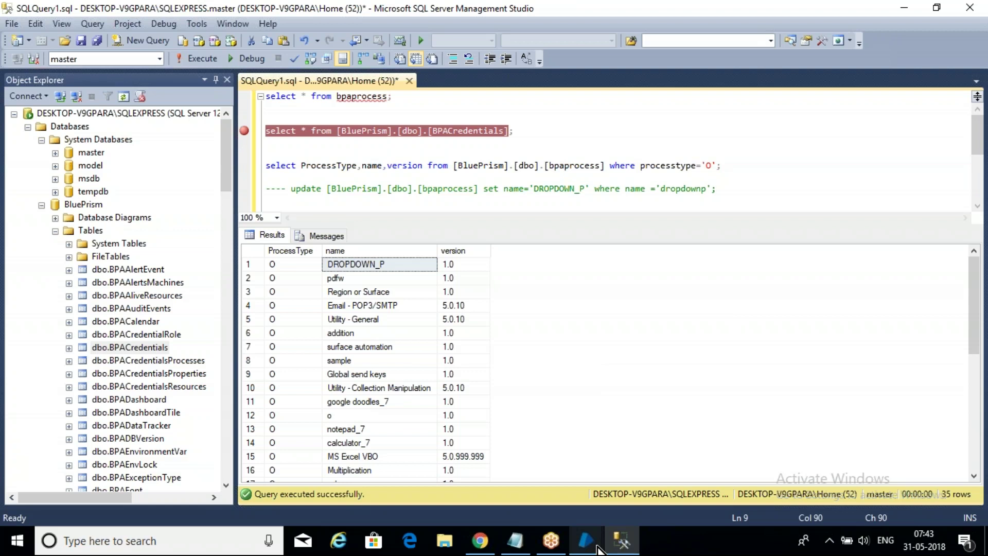
Step: Switch to Process Studio and review the actions that Data - SQL Server offers for Action1, keeping Execute
mouse_move(596, 548)
click(684, 468)
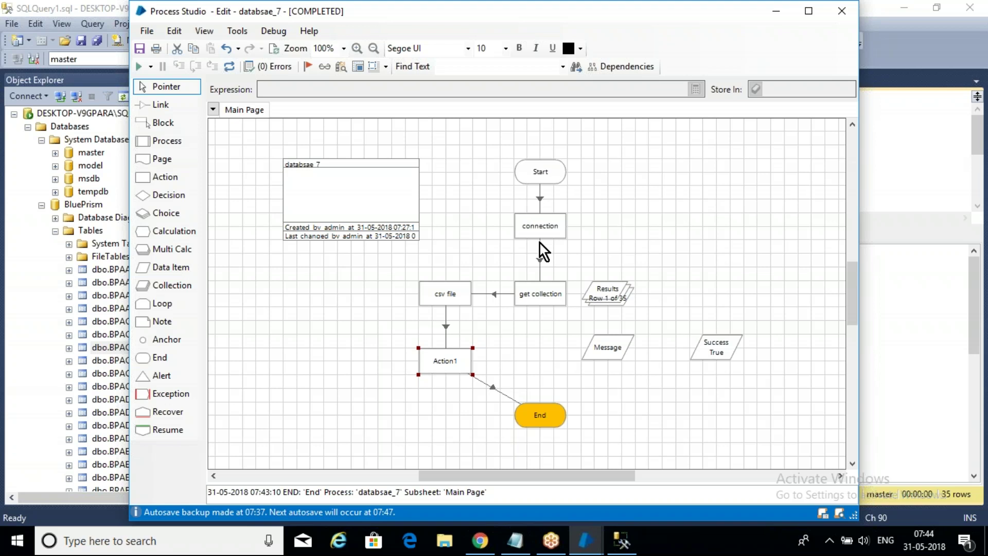
double_click(449, 362)
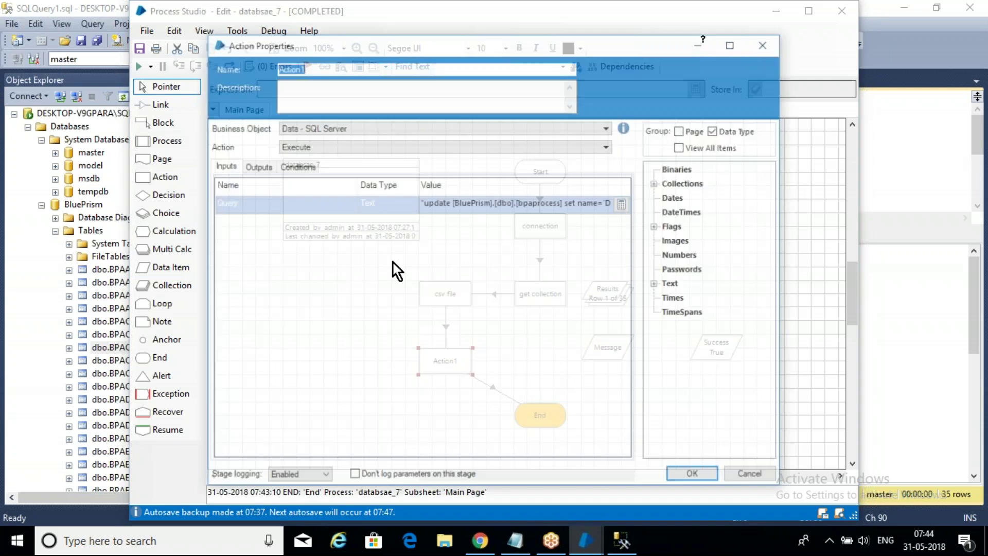
click(412, 144)
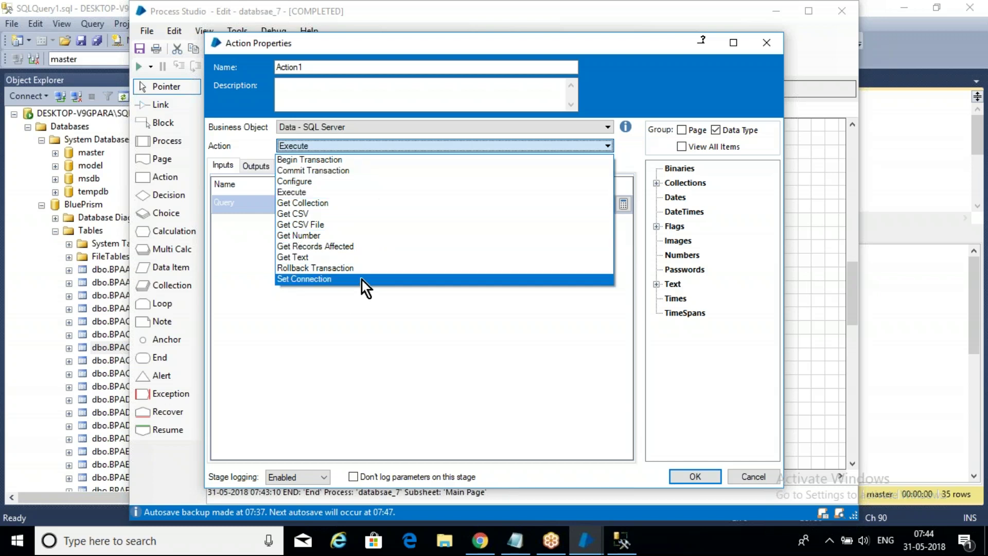
click(253, 337)
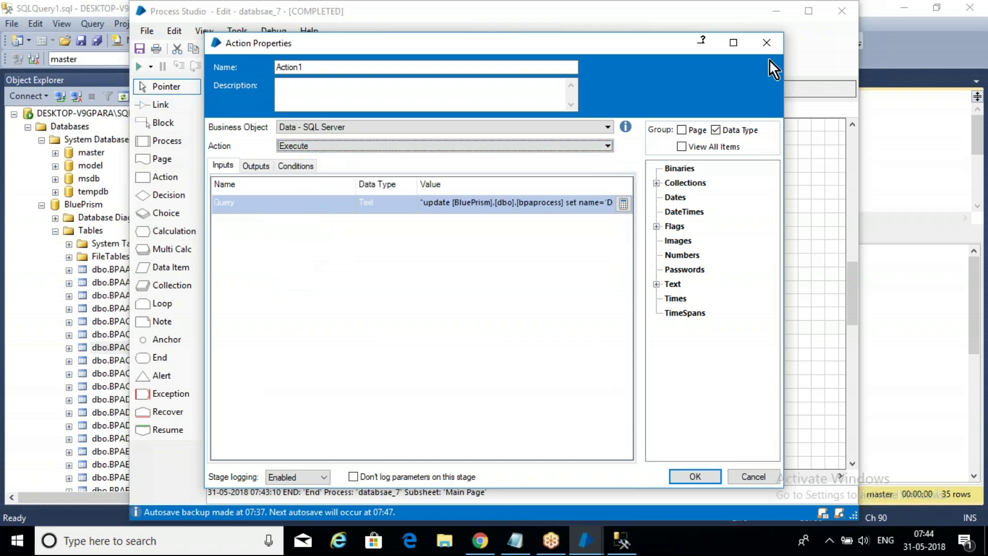
click(776, 43)
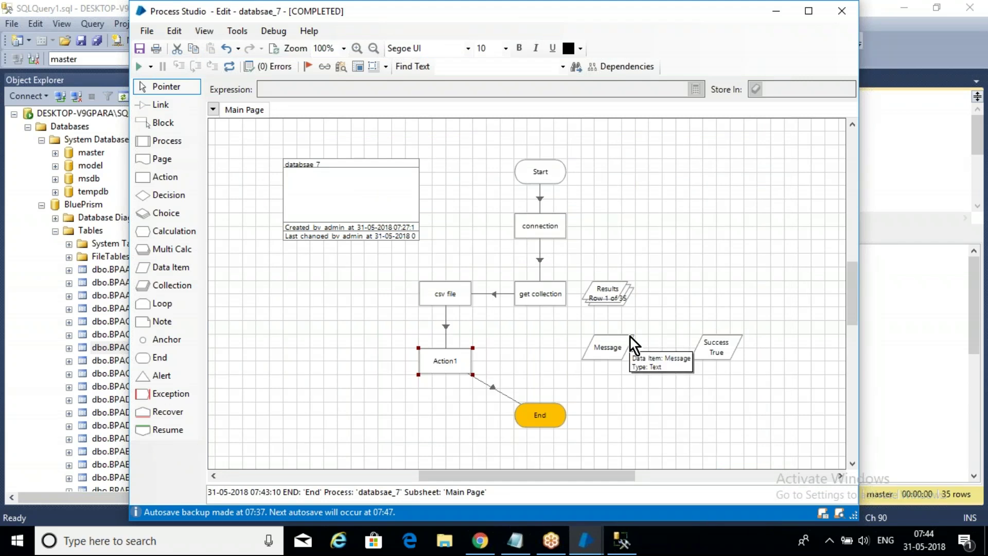
Step: Review the get collection stage's properties, confirm them and reset the process
double_click(543, 301)
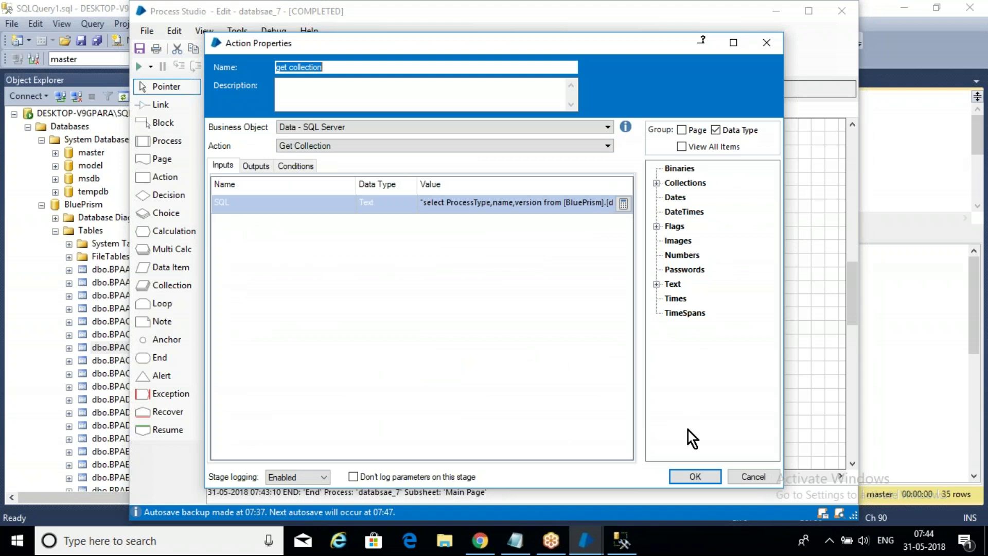
click(695, 479)
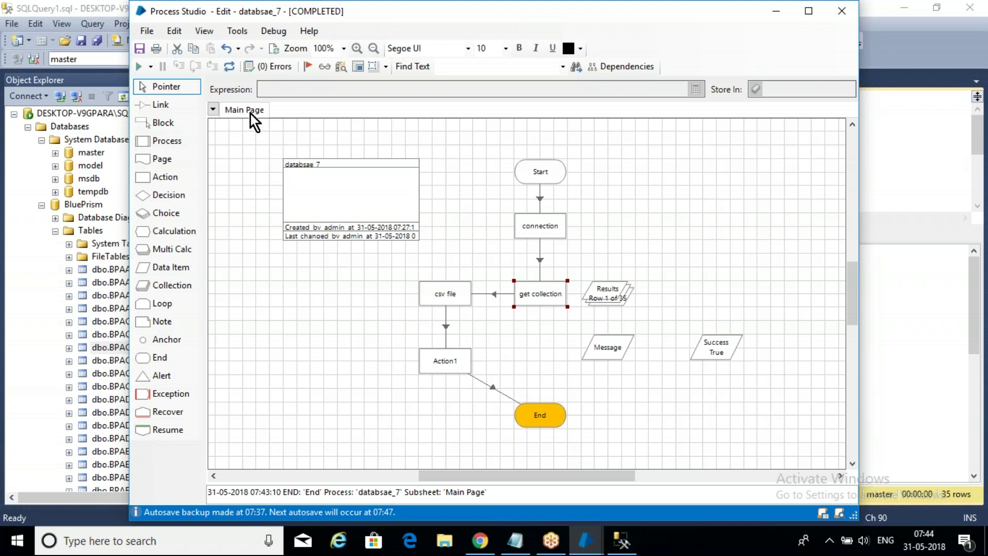
click(230, 67)
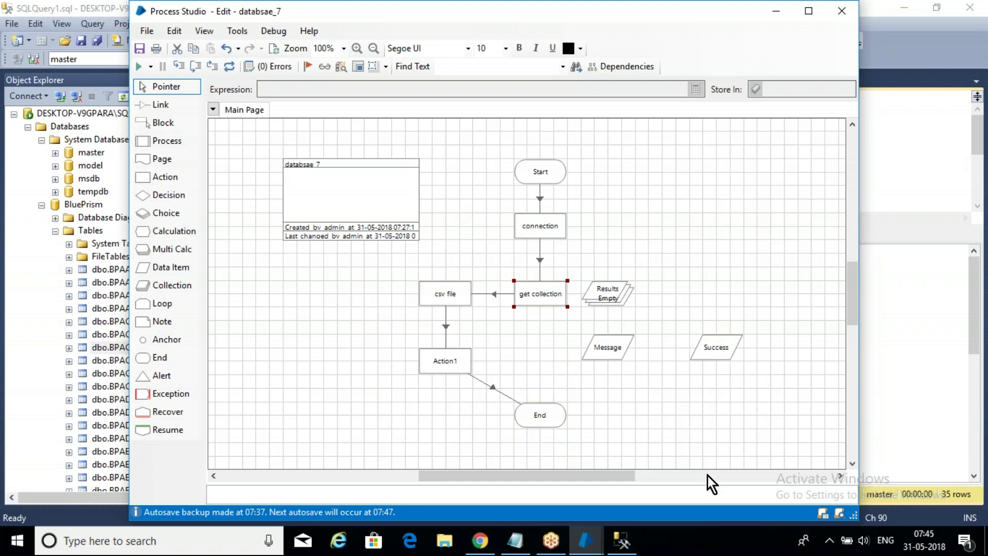
Step: Switch to the May_7AM notes in Notepad and add a colon and two line breaks after "execute action"
click(516, 540)
click(440, 412)
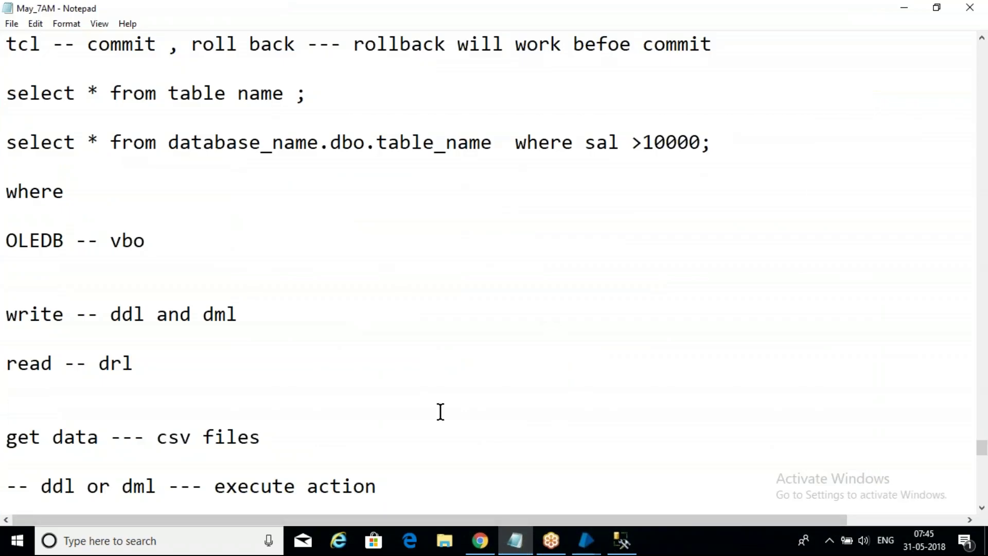
click(403, 489)
text(:)
key(Return)
key(Return)
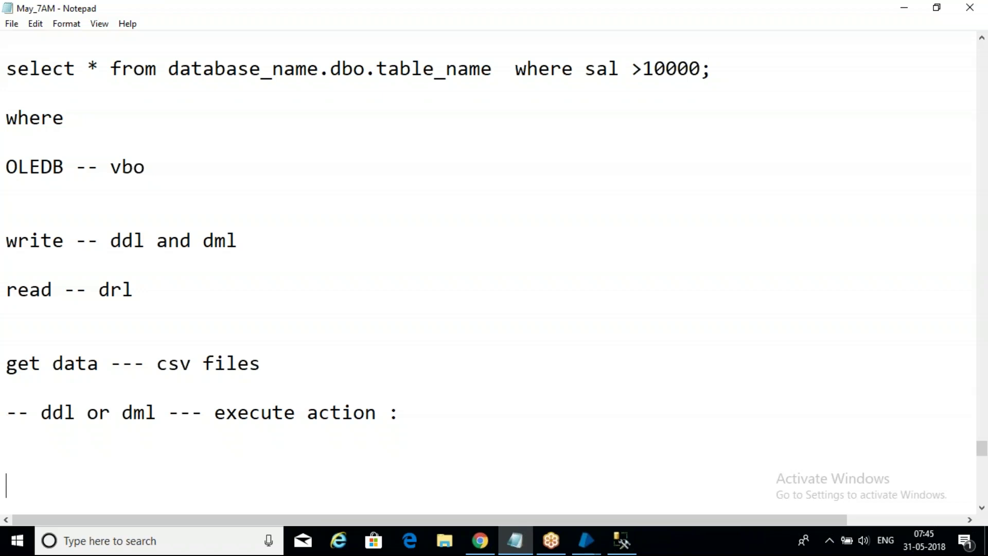
Step: Remove the colon after "execute action" in the notes and insert a line break there
drag(735, 72, 5, 72)
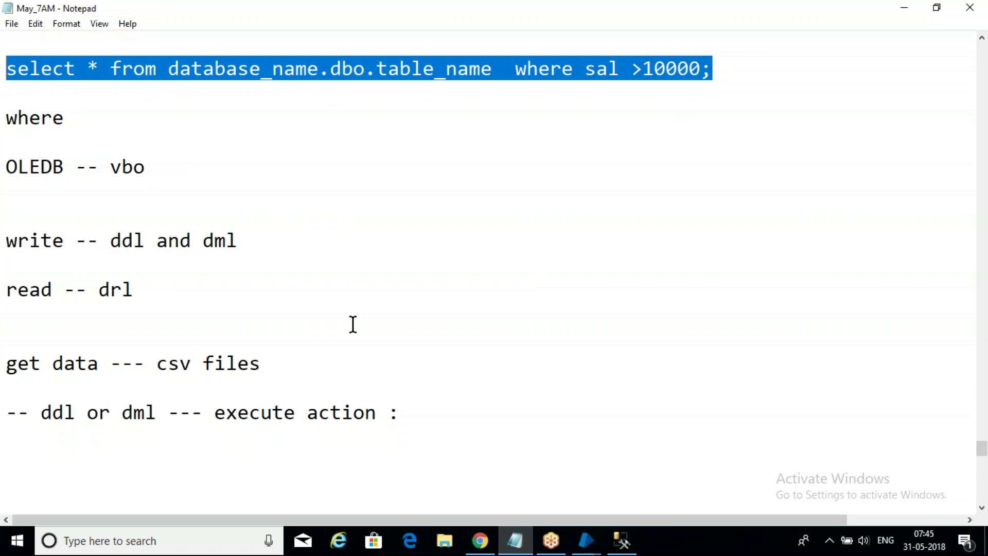
click(421, 419)
key(BackSpace)
key(BackSpace)
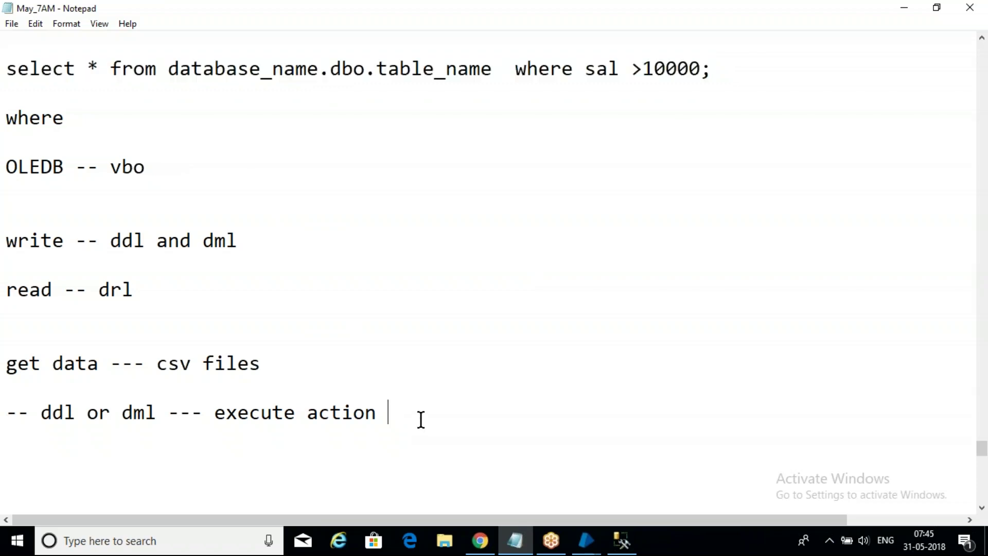
key(Return)
Step: Review the select query on database_name.dbo.table_name in the notes, highlighting the whole statement and the start of its where clause
drag(730, 68, 6, 69)
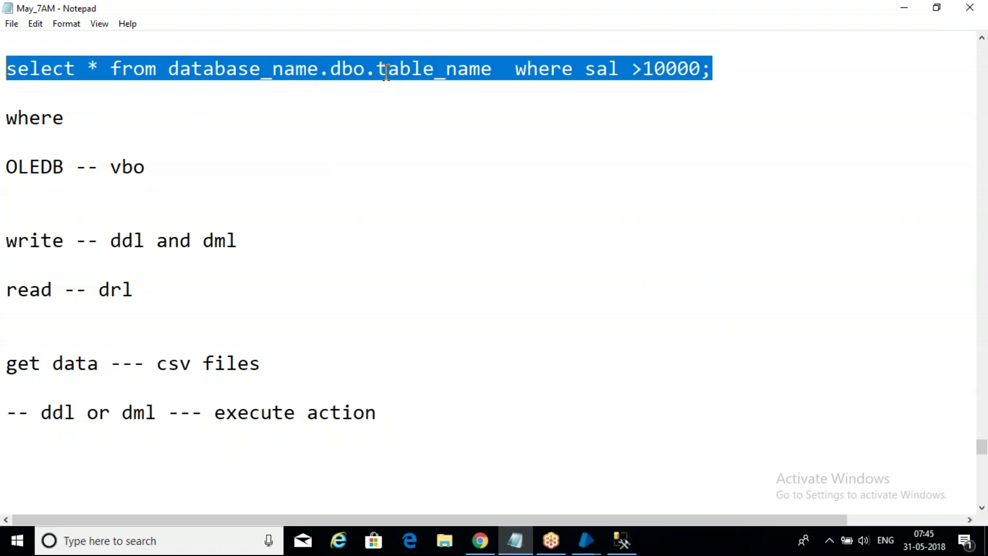
drag(492, 71, 523, 73)
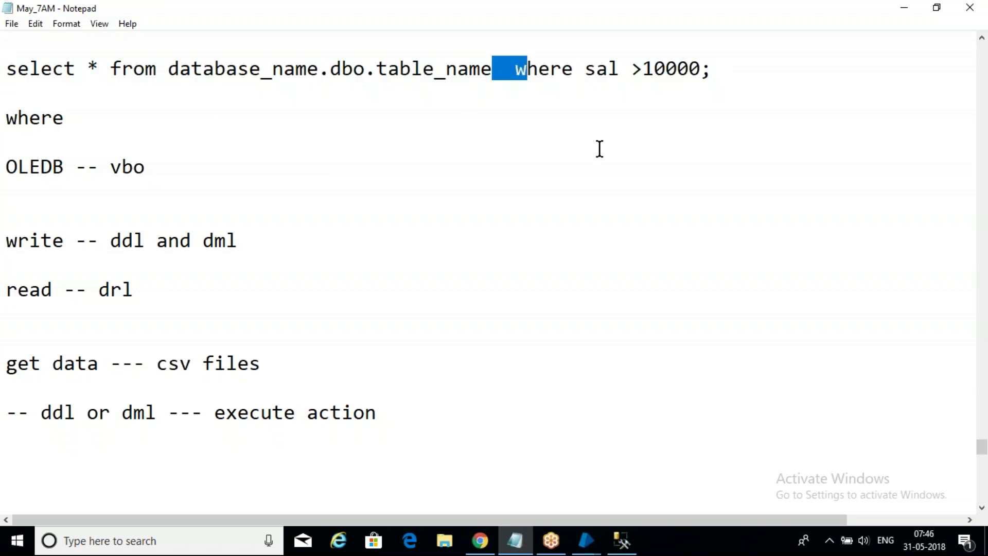
click(418, 456)
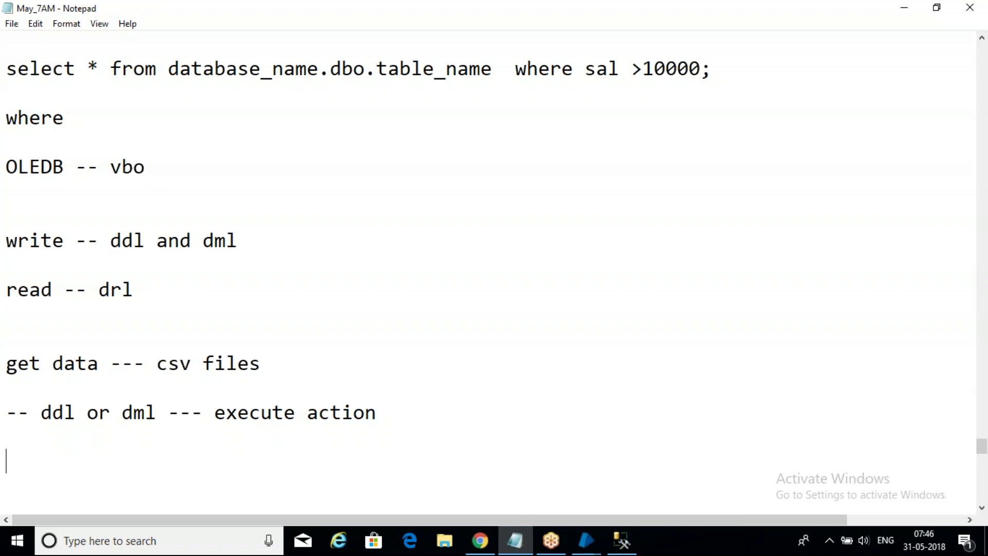
Step: Add a separator line "----" below the "ddl or dml --- execute action" line, followed by a new empty line
click(466, 410)
key(Return)
key(Return)
text(----)
key(Return)
click(876, 21)
click(76, 464)
key(Return)
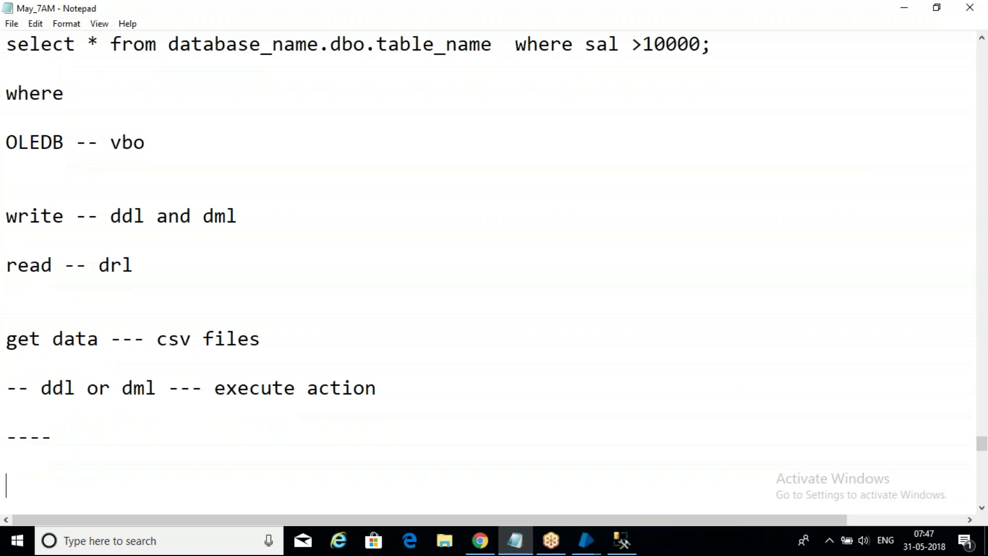